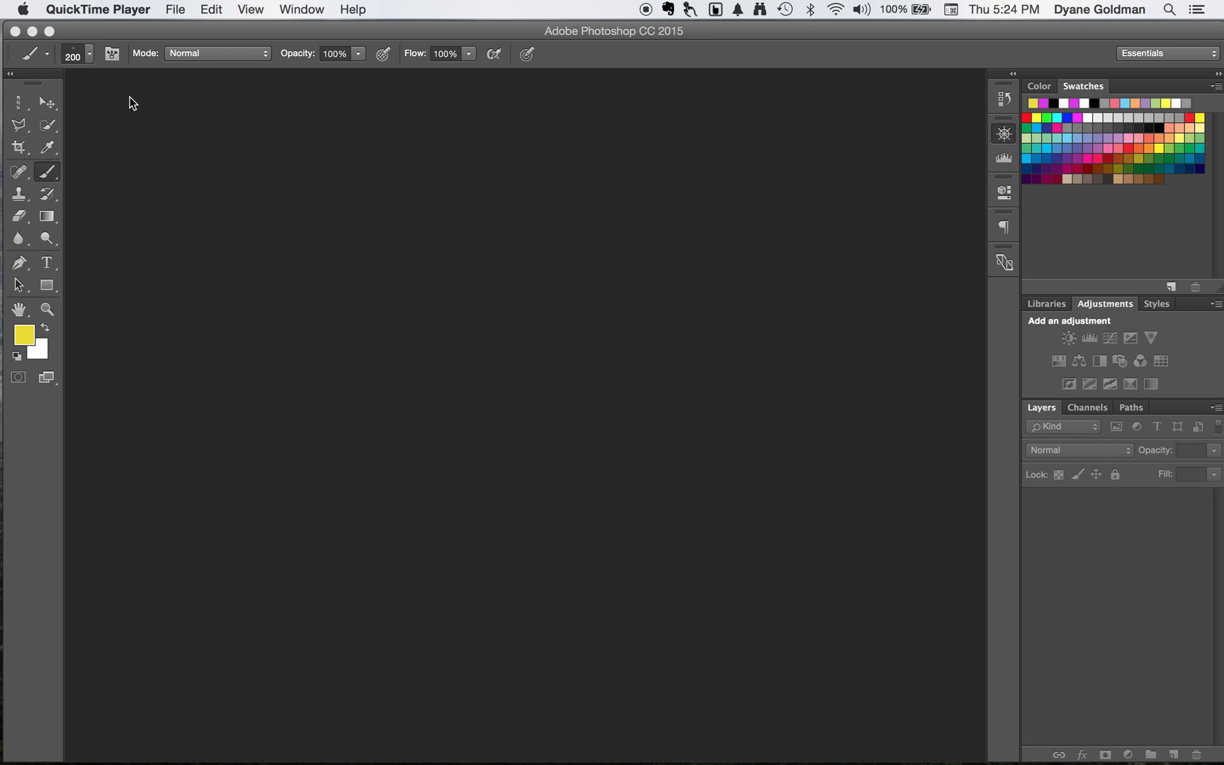
Switch the toolbox to a single column of tools and back to two columns
left_click(9, 75)
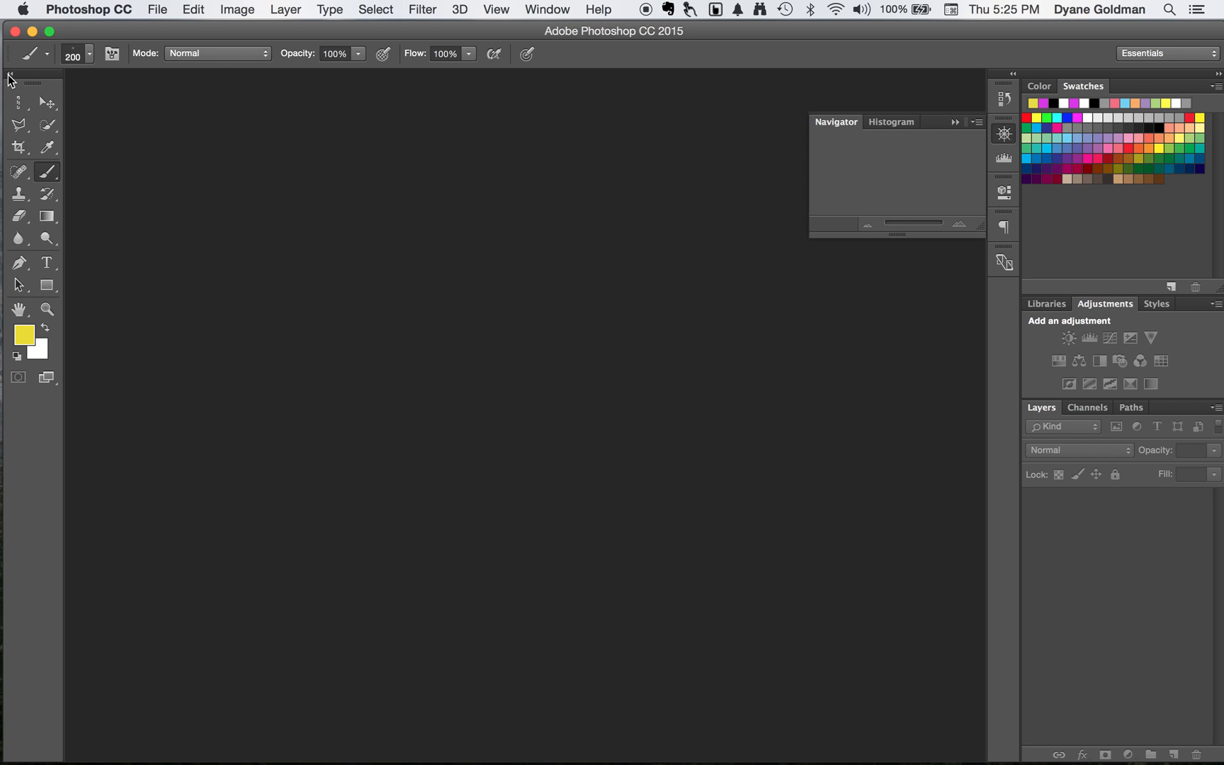
left_click(10, 75)
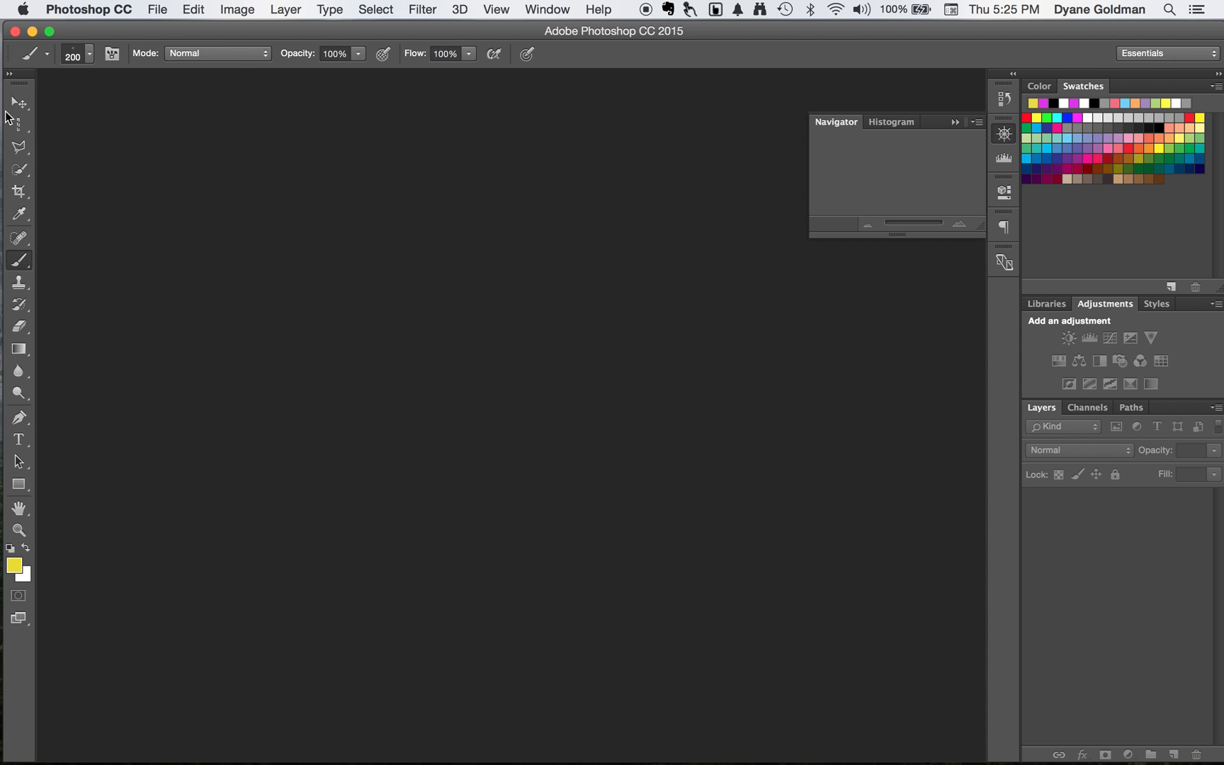
left_click(10, 73)
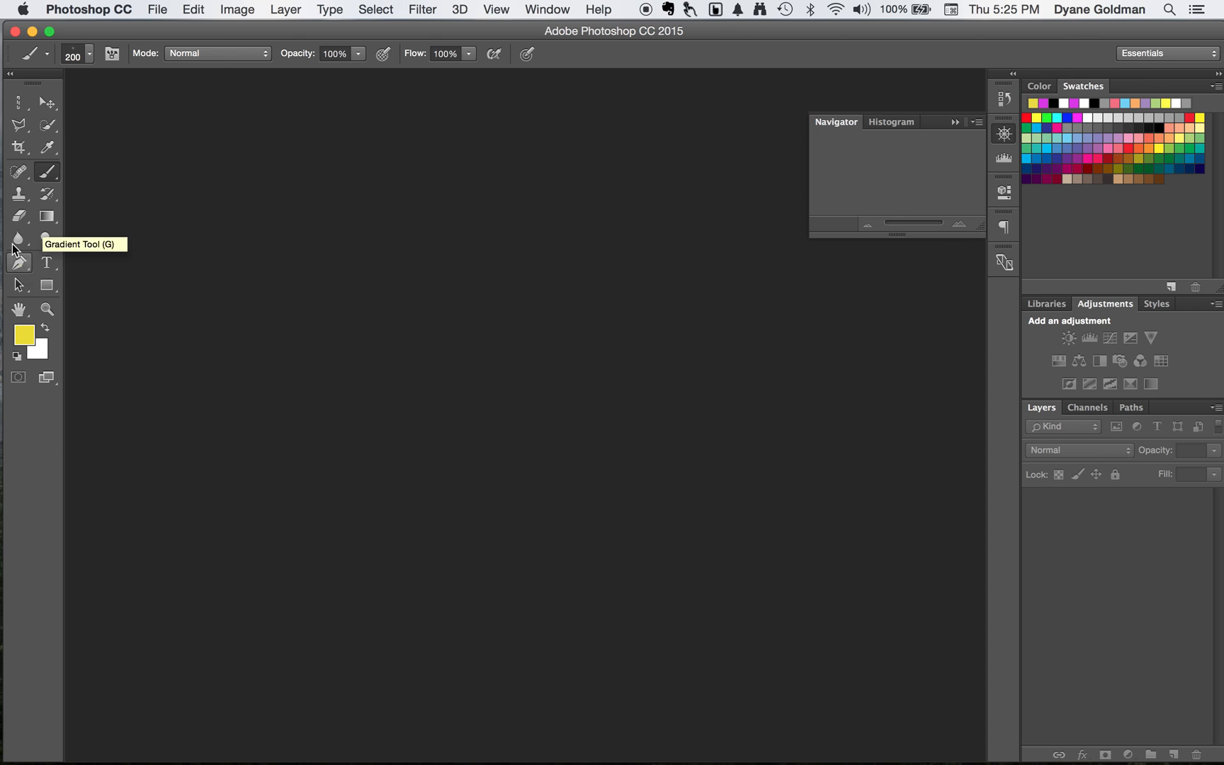
Switch the marquee to the Rectangular Marquee Tool, try the Single Row Marquee Tool, and return to the rectangular one
left_click(27, 111)
left_click(25, 112)
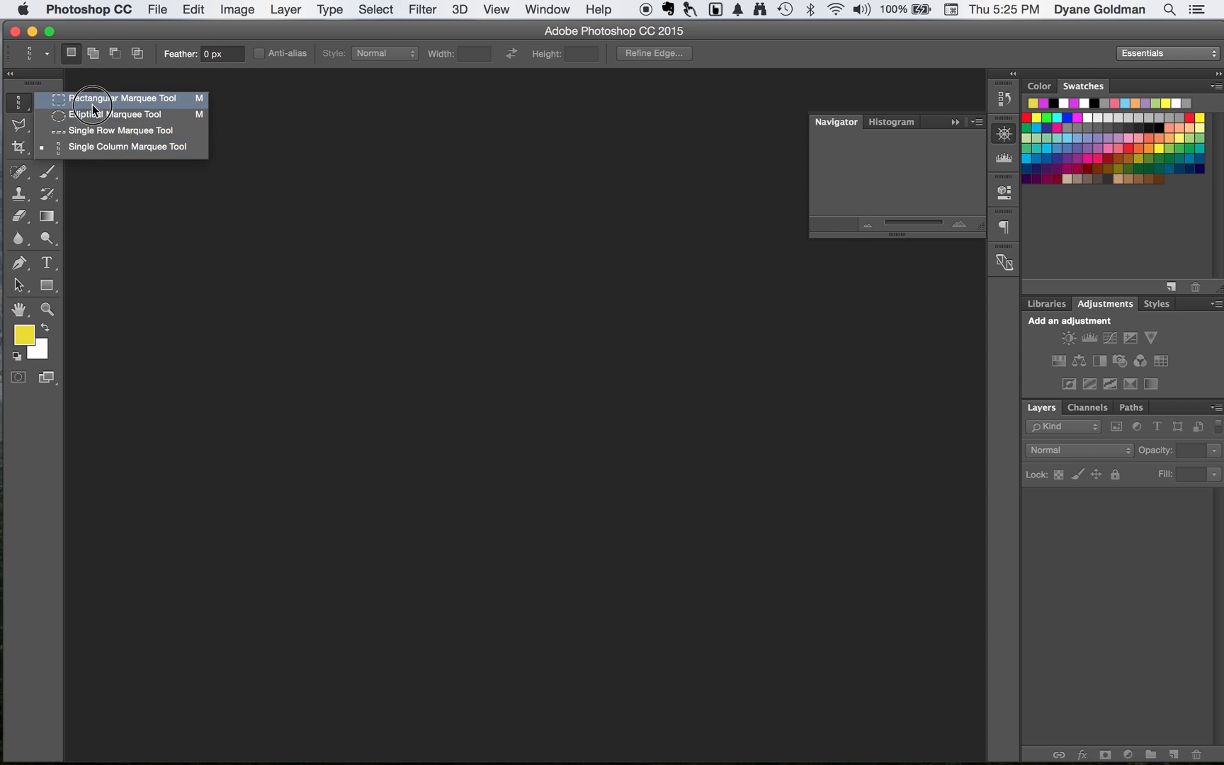
left_click(57, 105)
left_click(26, 112)
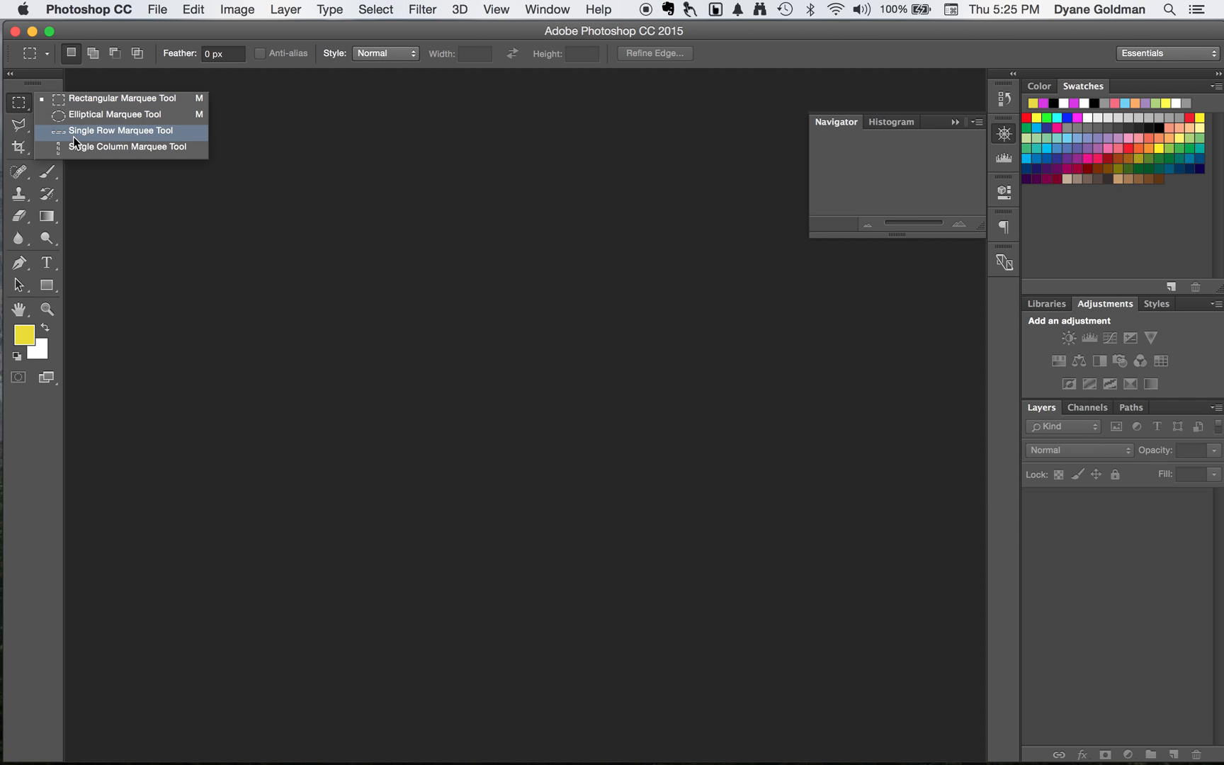
left_click(75, 135)
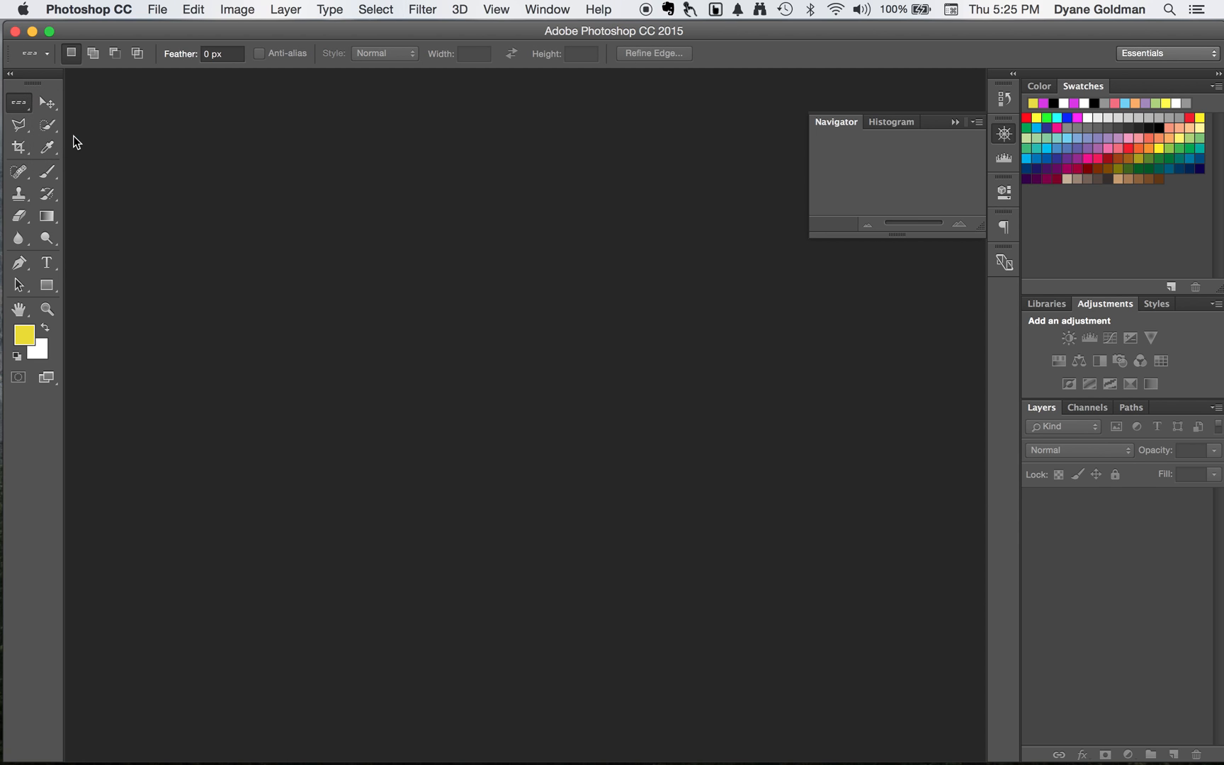
left_click(27, 112)
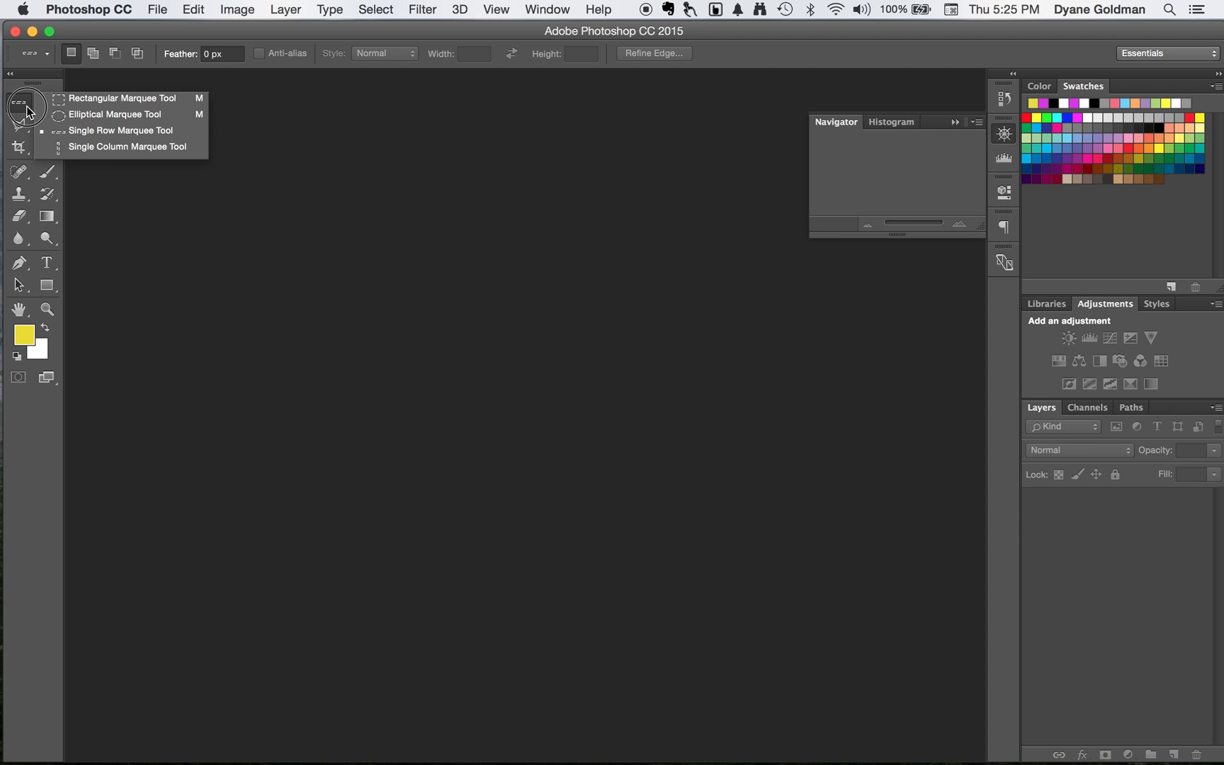
left_click(67, 106)
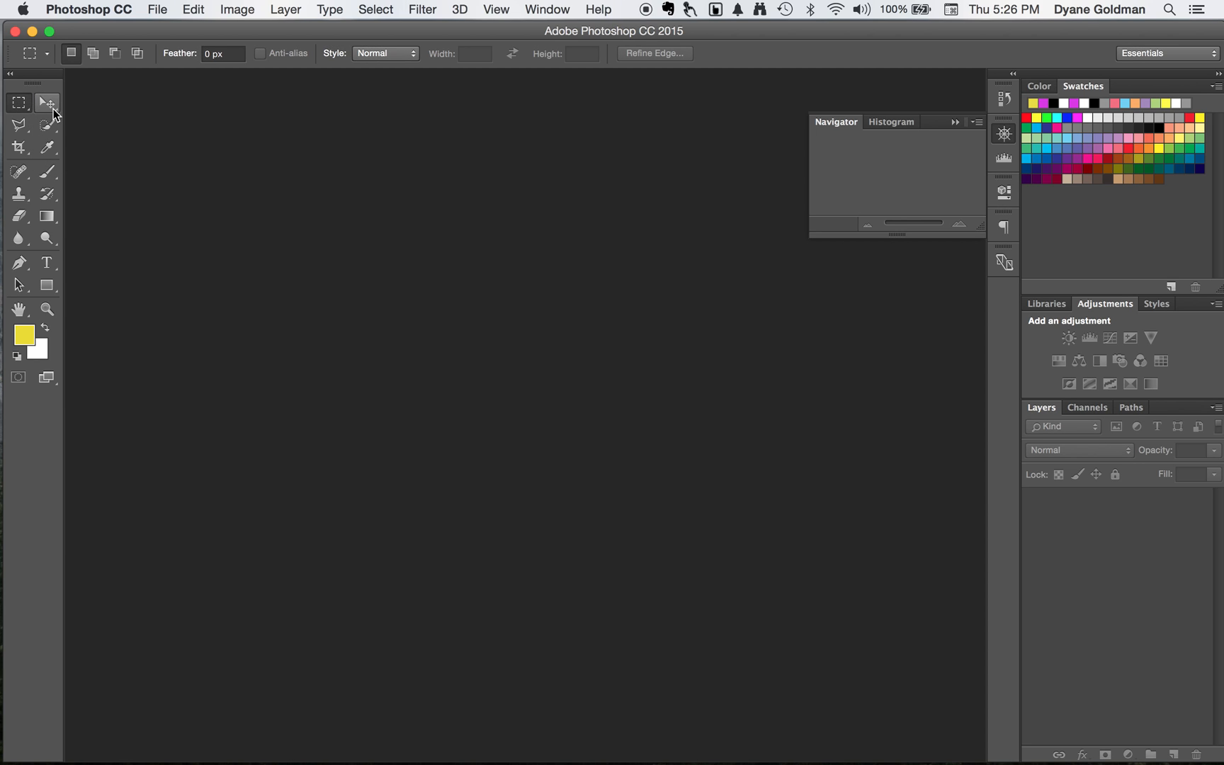
Examine the hidden tool variants grouped under the Marquee, Move, Lasso and Quick Selection tools
left_click(19, 107)
left_click(18, 107)
left_click_drag(19, 110, 61, 115)
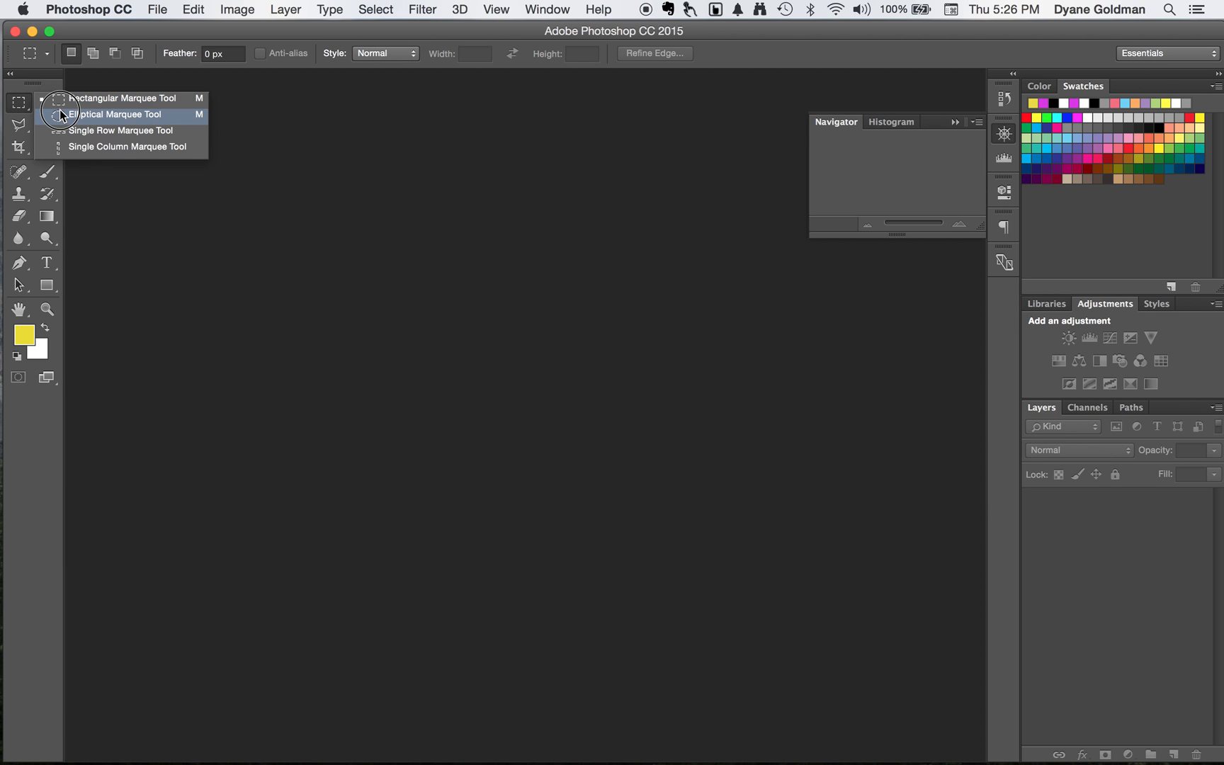
left_click_drag(61, 115, 24, 88)
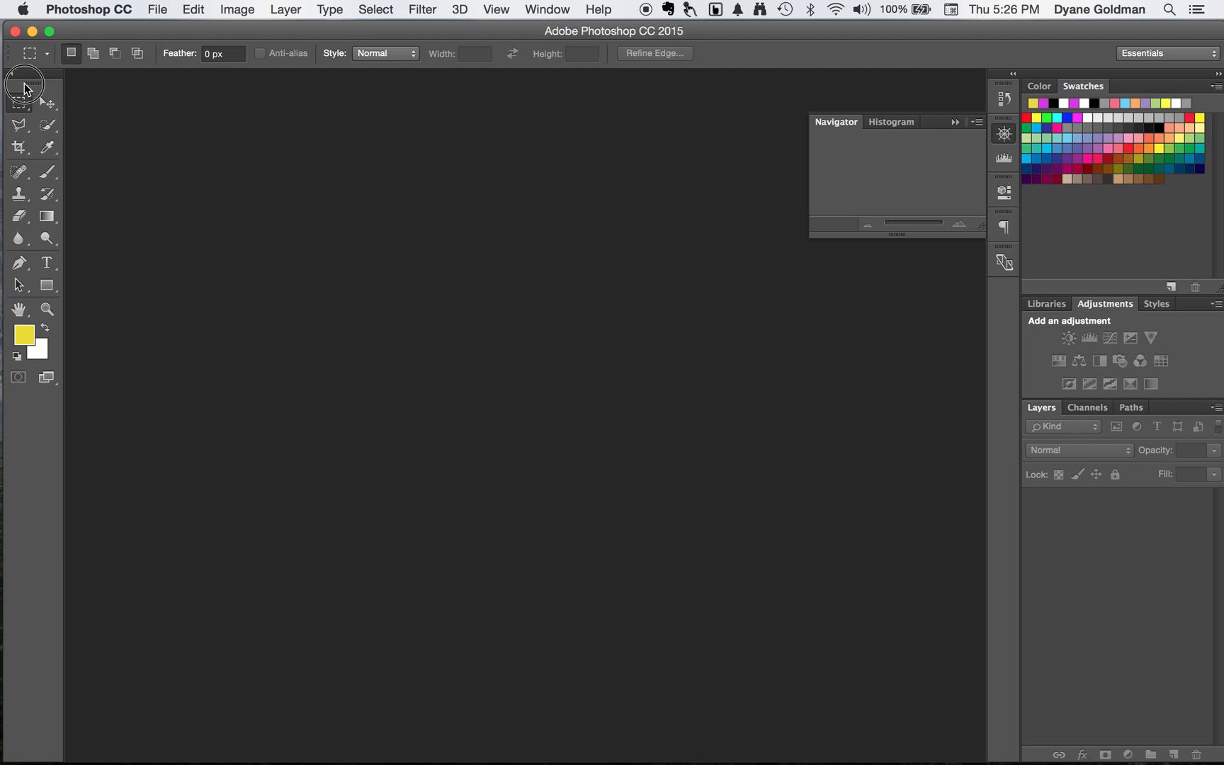
left_click(56, 105)
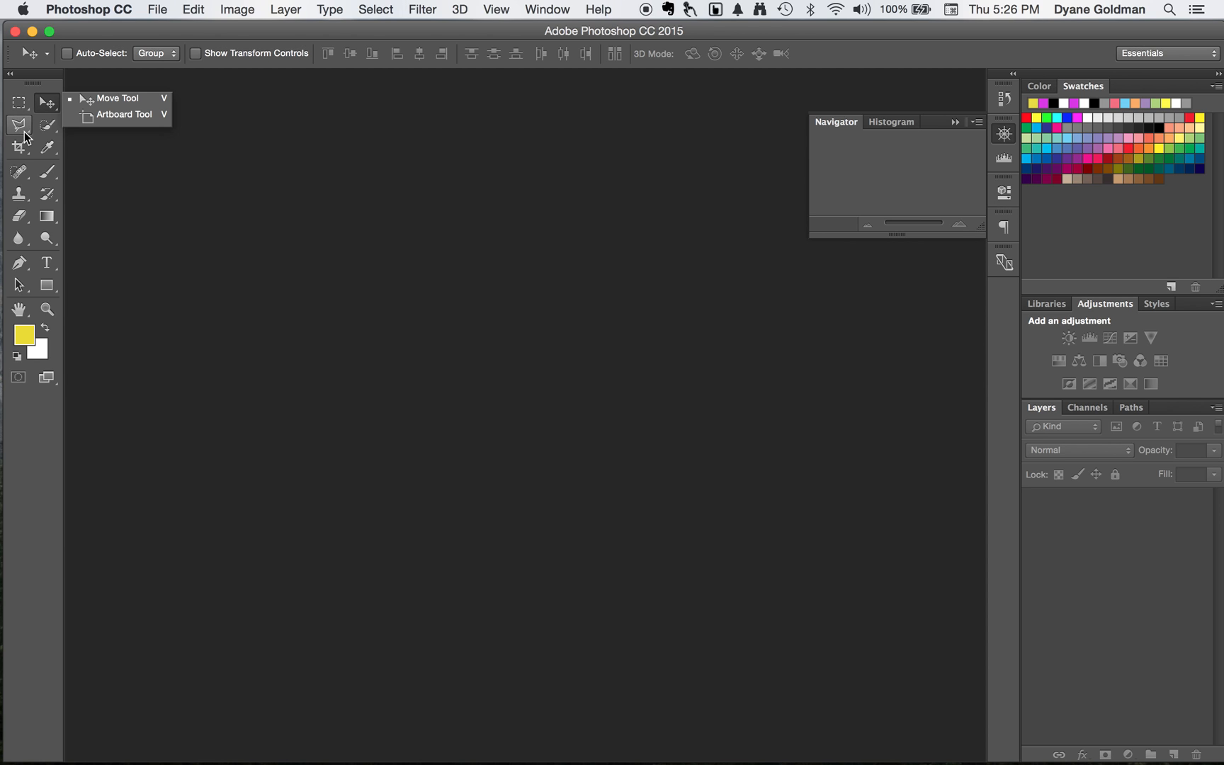
left_click(51, 105)
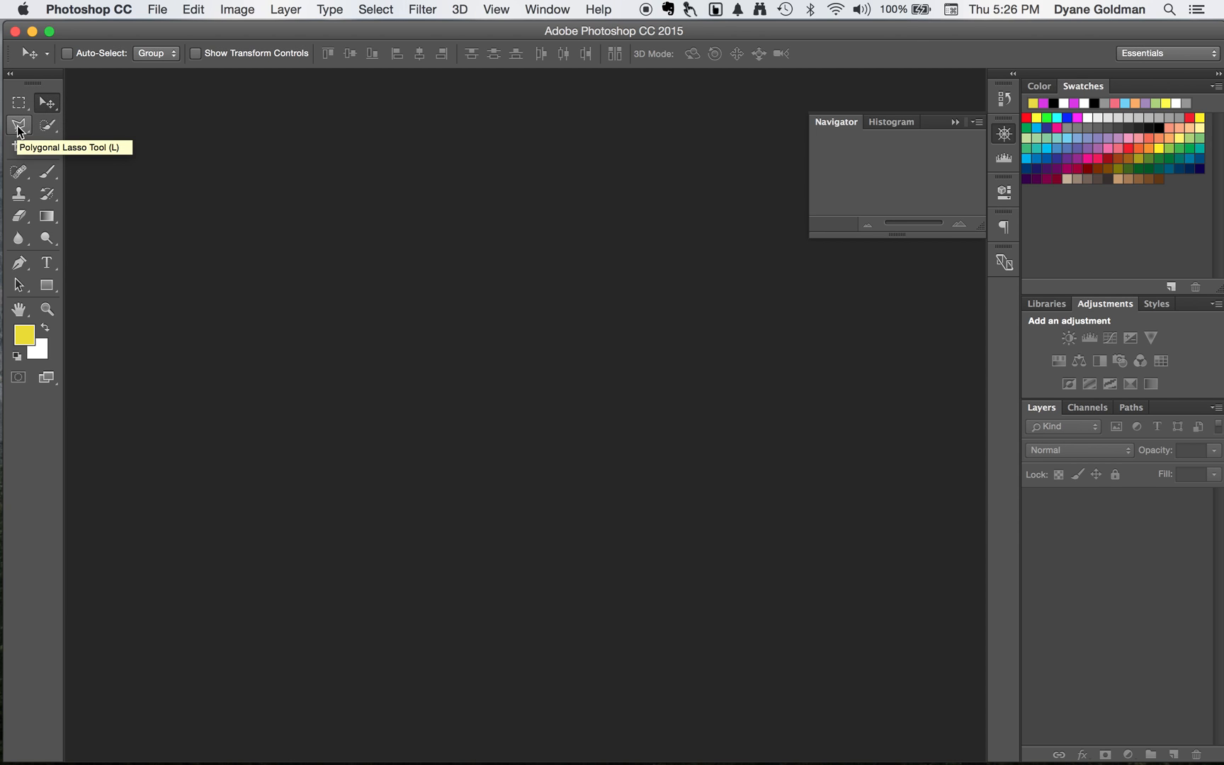
left_click(19, 127)
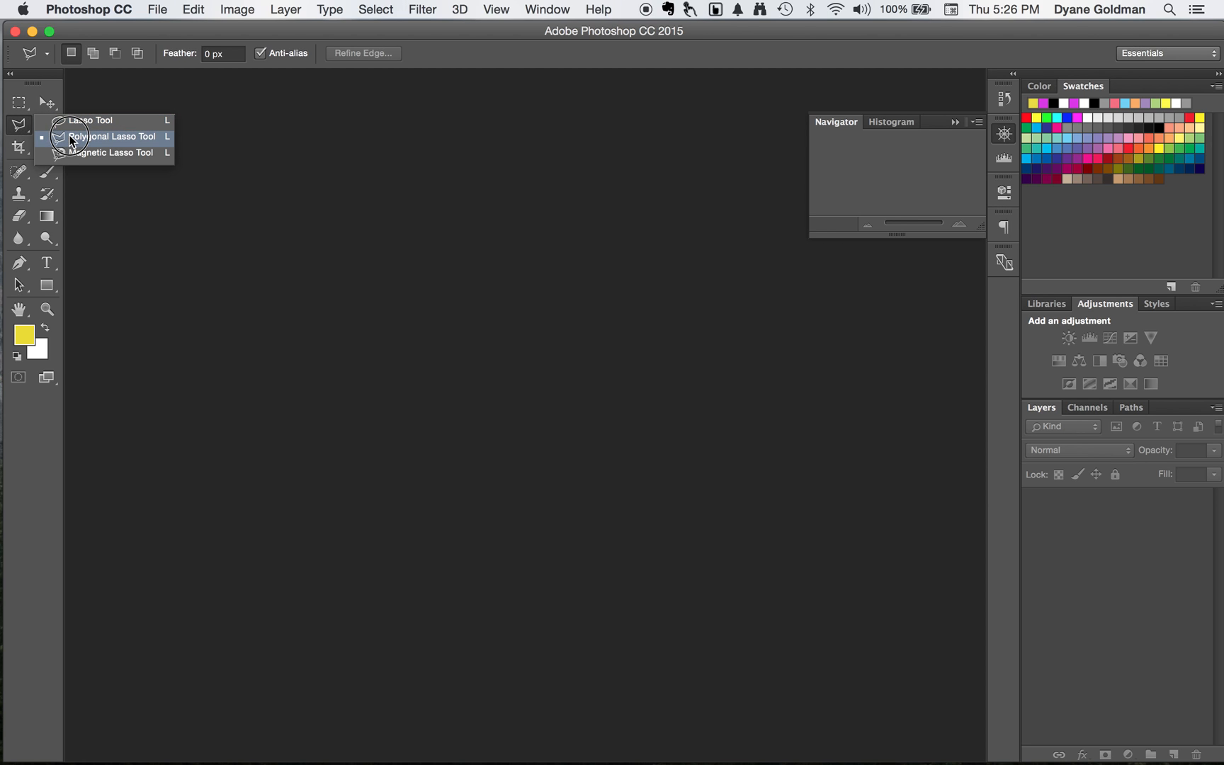
left_click(17, 130)
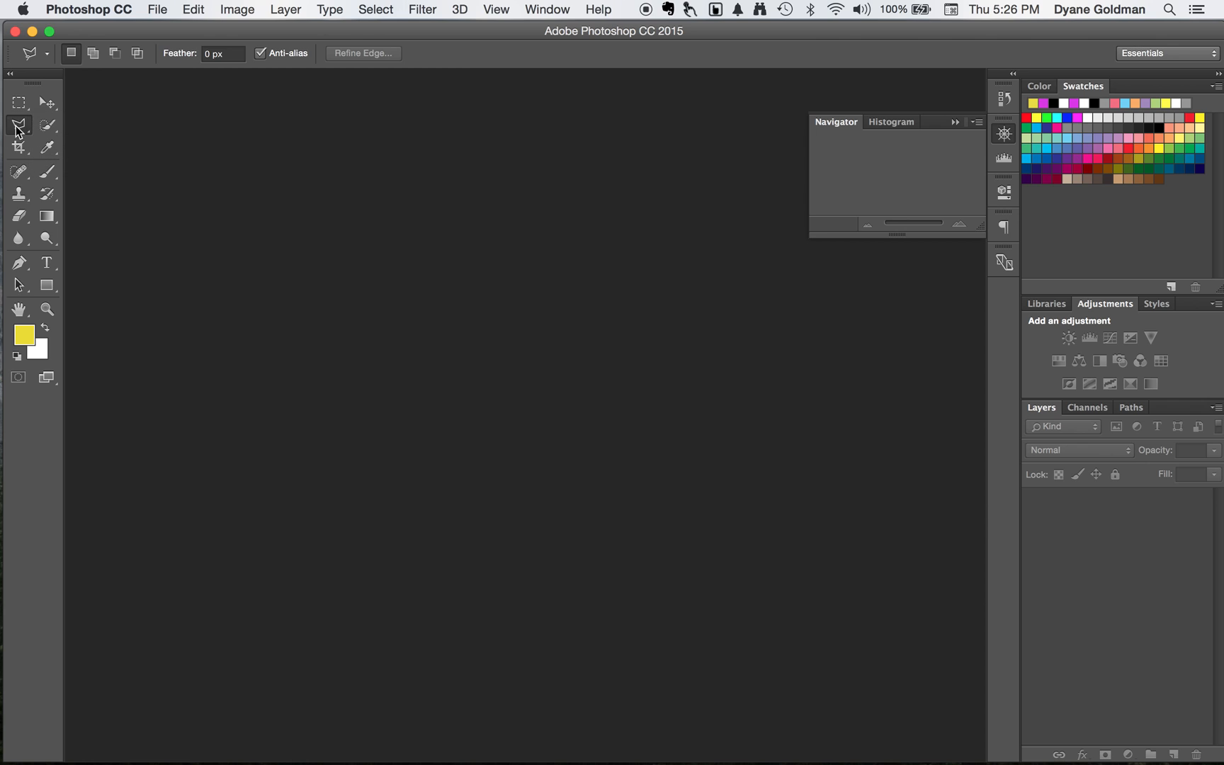
left_click(55, 128)
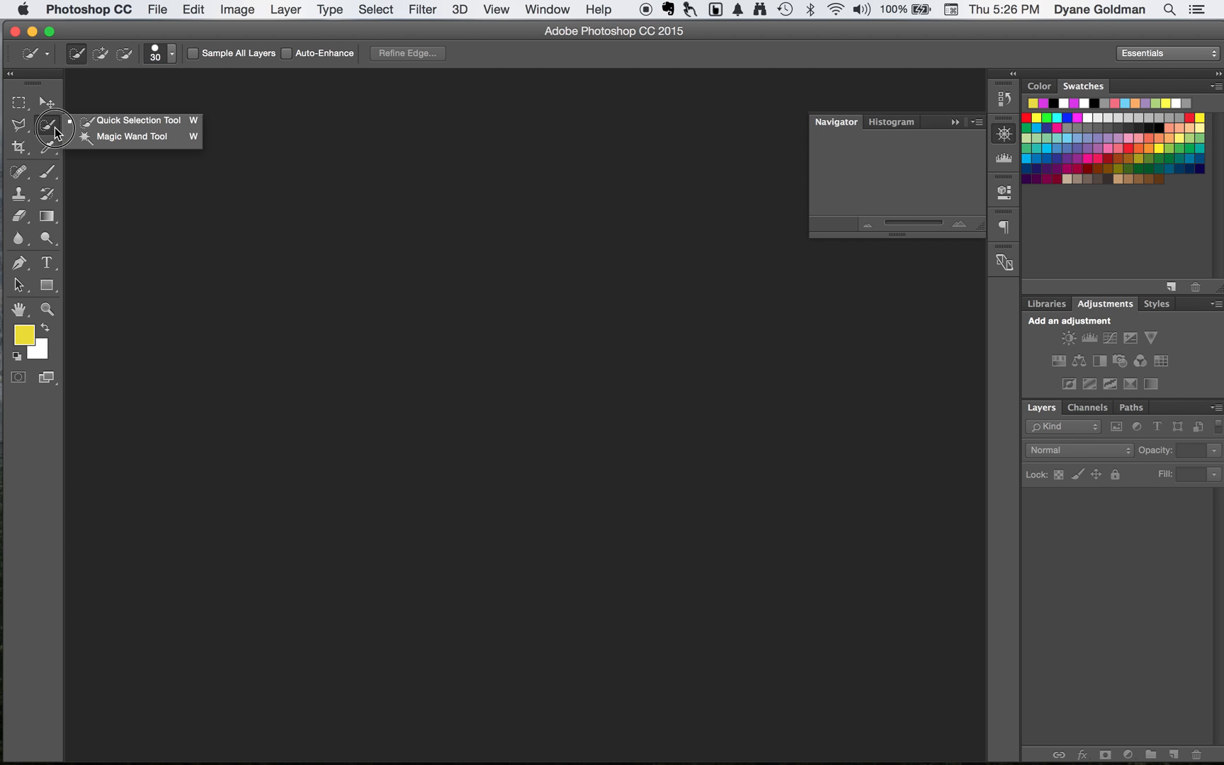
left_click(102, 121)
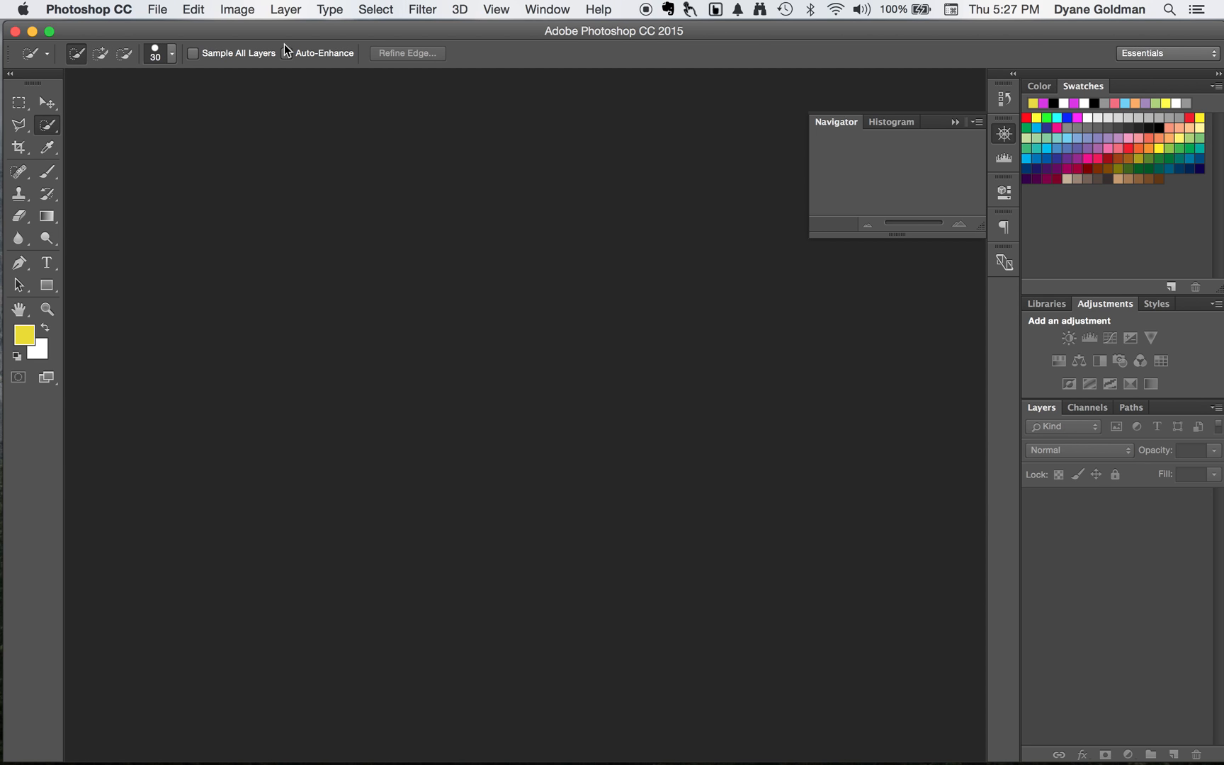
Compare the options of the Move and Quick Selection tools, including the latter's tool presets and brush settings
left_click(47, 103)
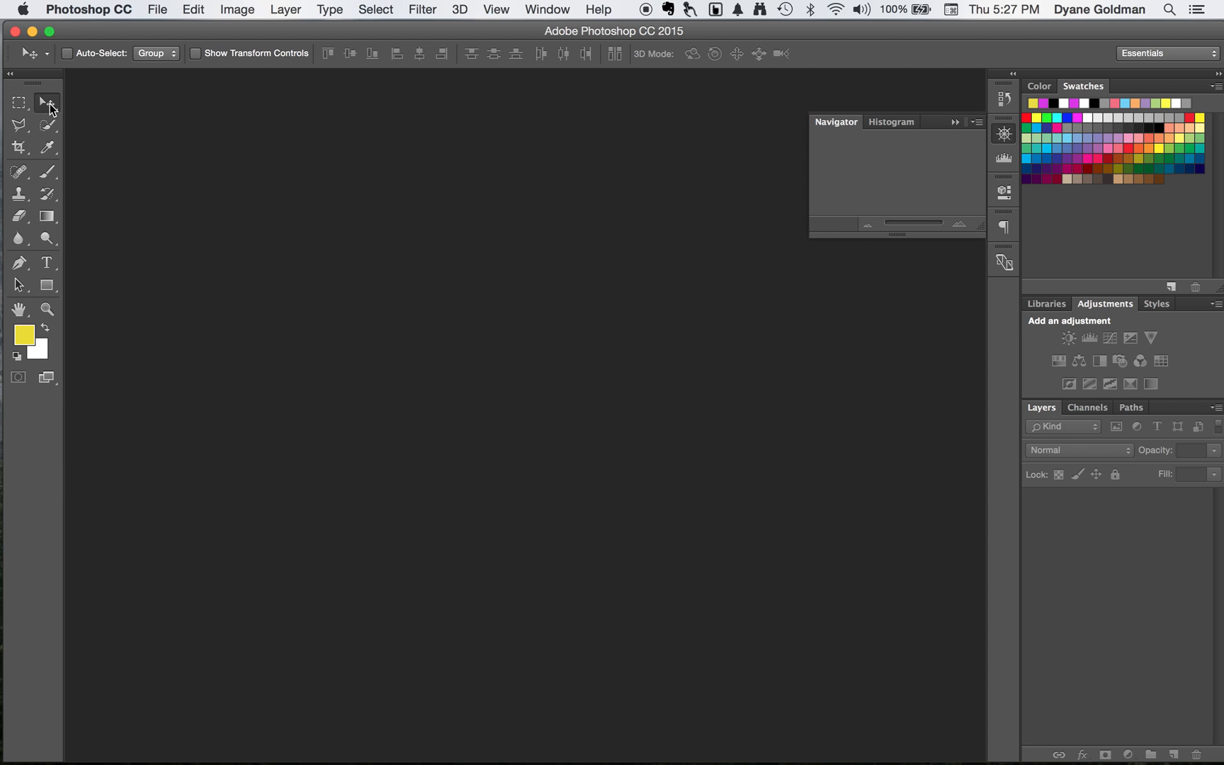
left_click(45, 128)
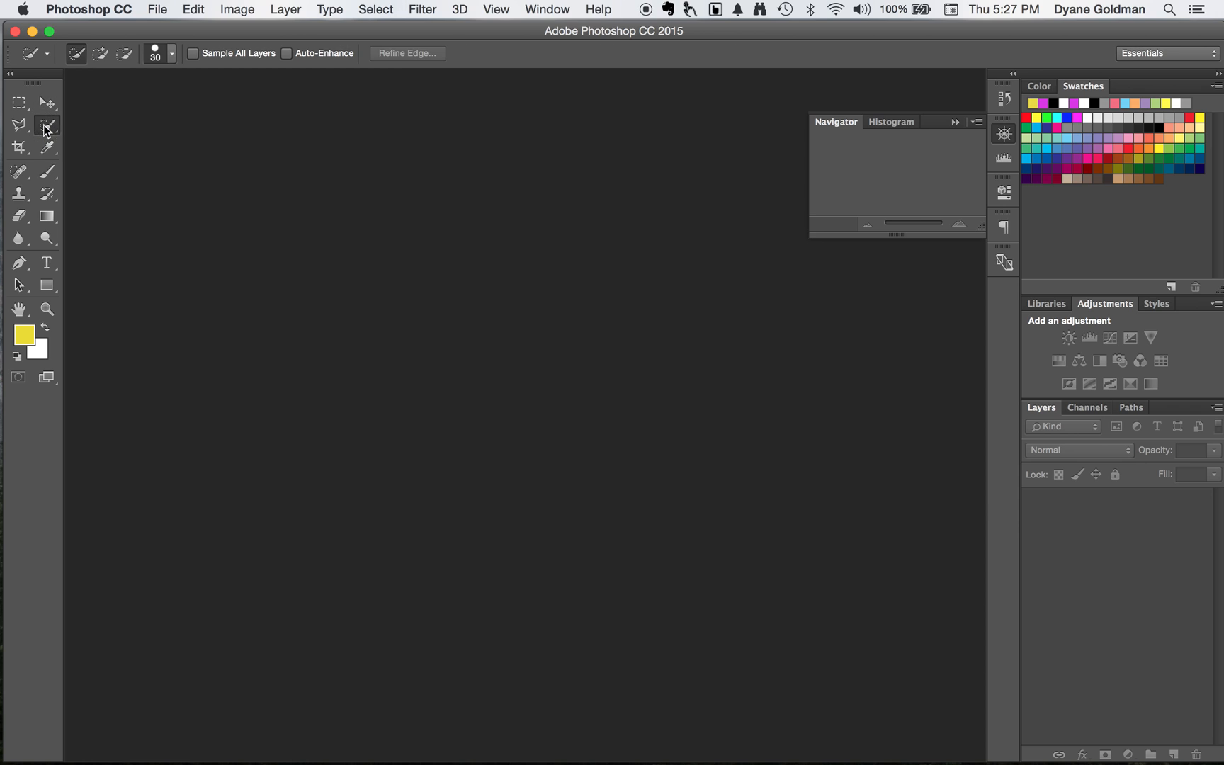
left_click(45, 56)
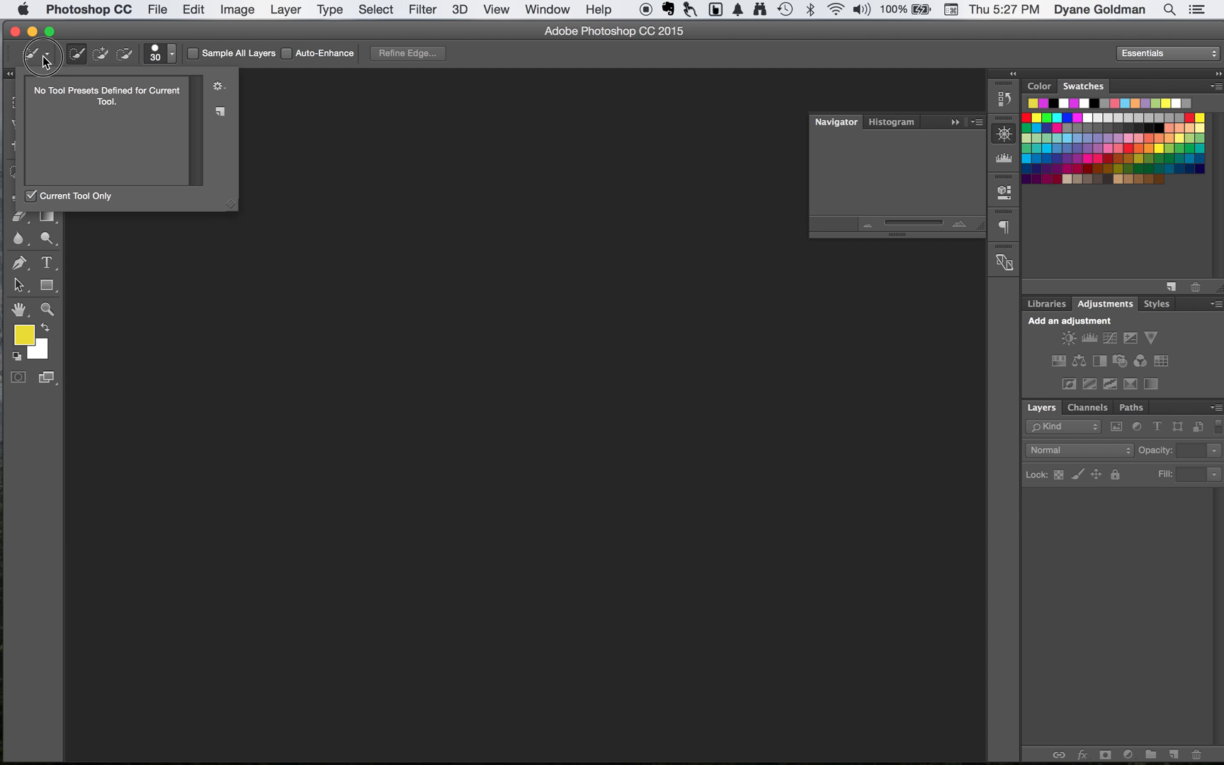
left_click(44, 56)
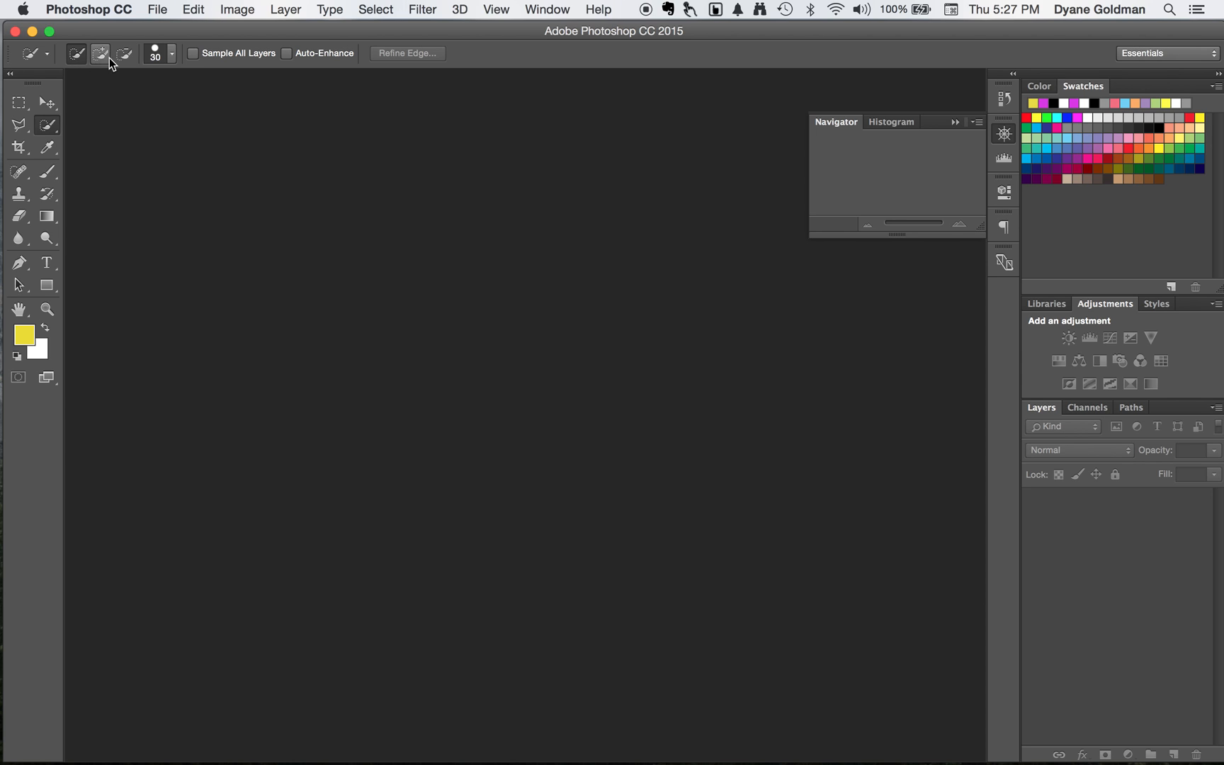
left_click(169, 61)
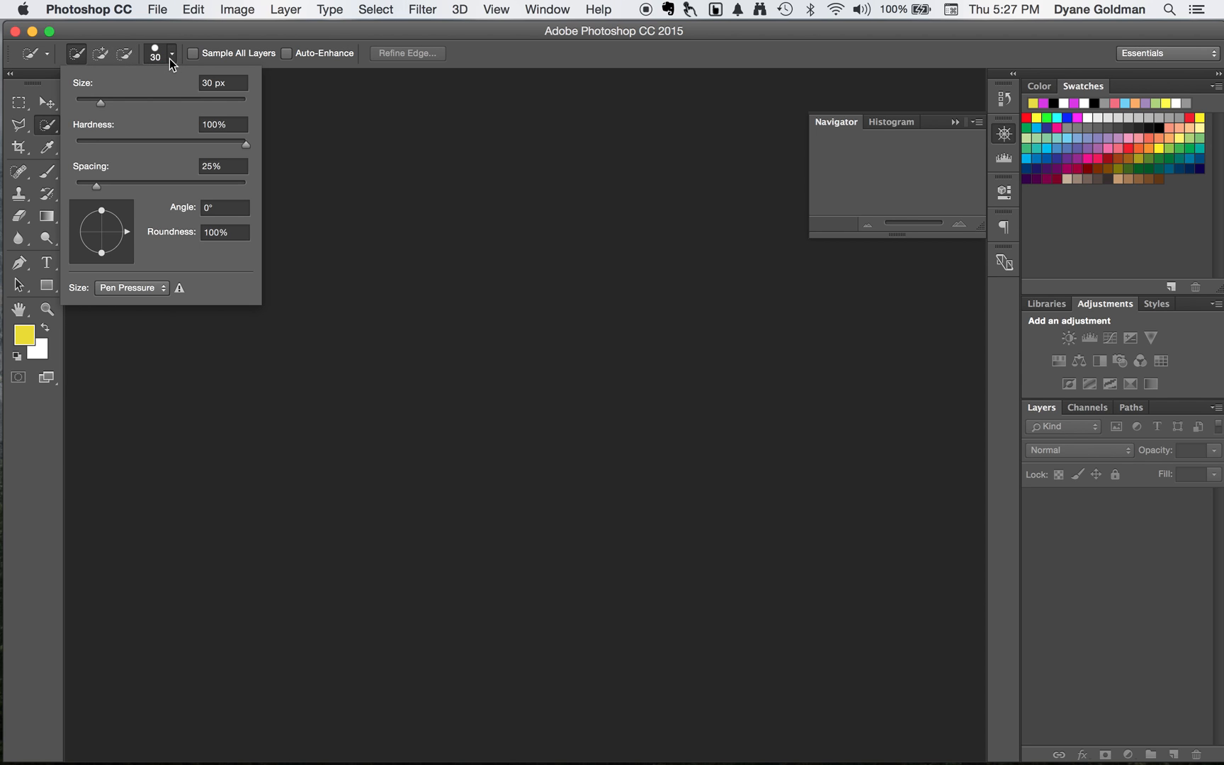
left_click(171, 61)
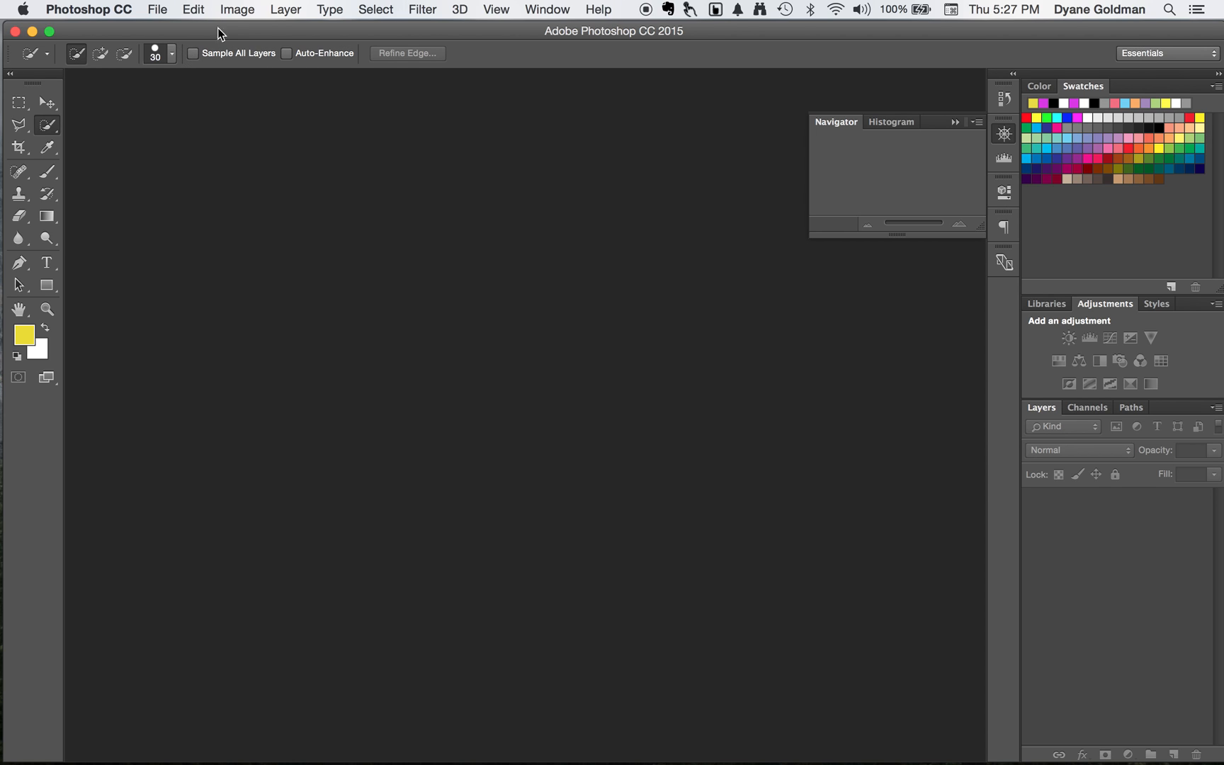
Examine the options offered for the Move, Rectangular Marquee, Crop, Eyedropper and Brush tools
left_click(48, 106)
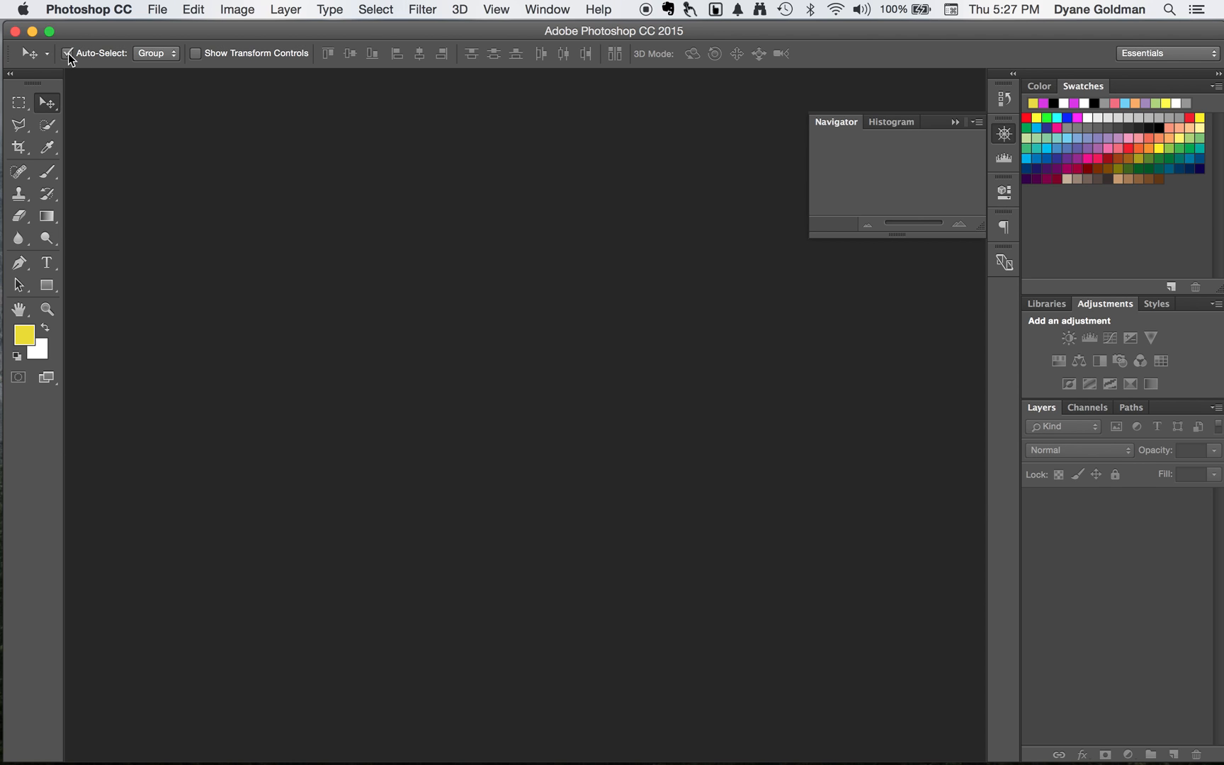
left_click(197, 54)
left_click(198, 55)
left_click(20, 108)
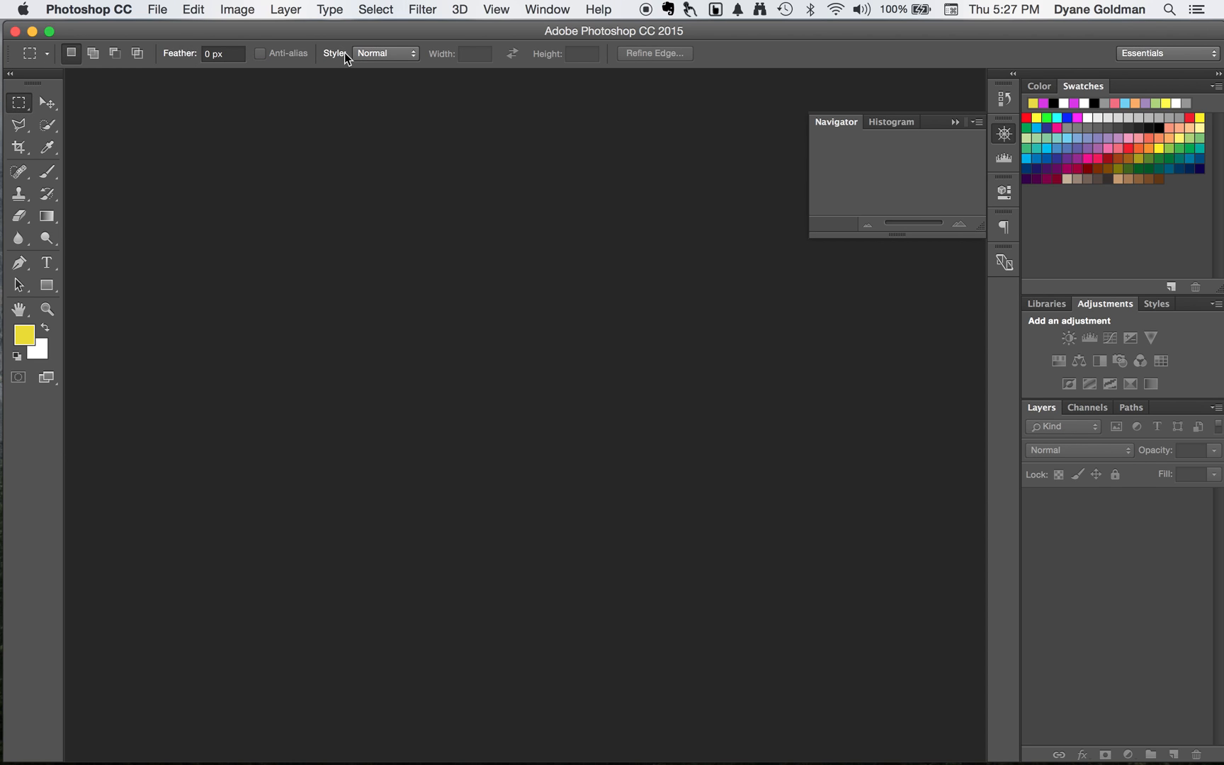
left_click(20, 148)
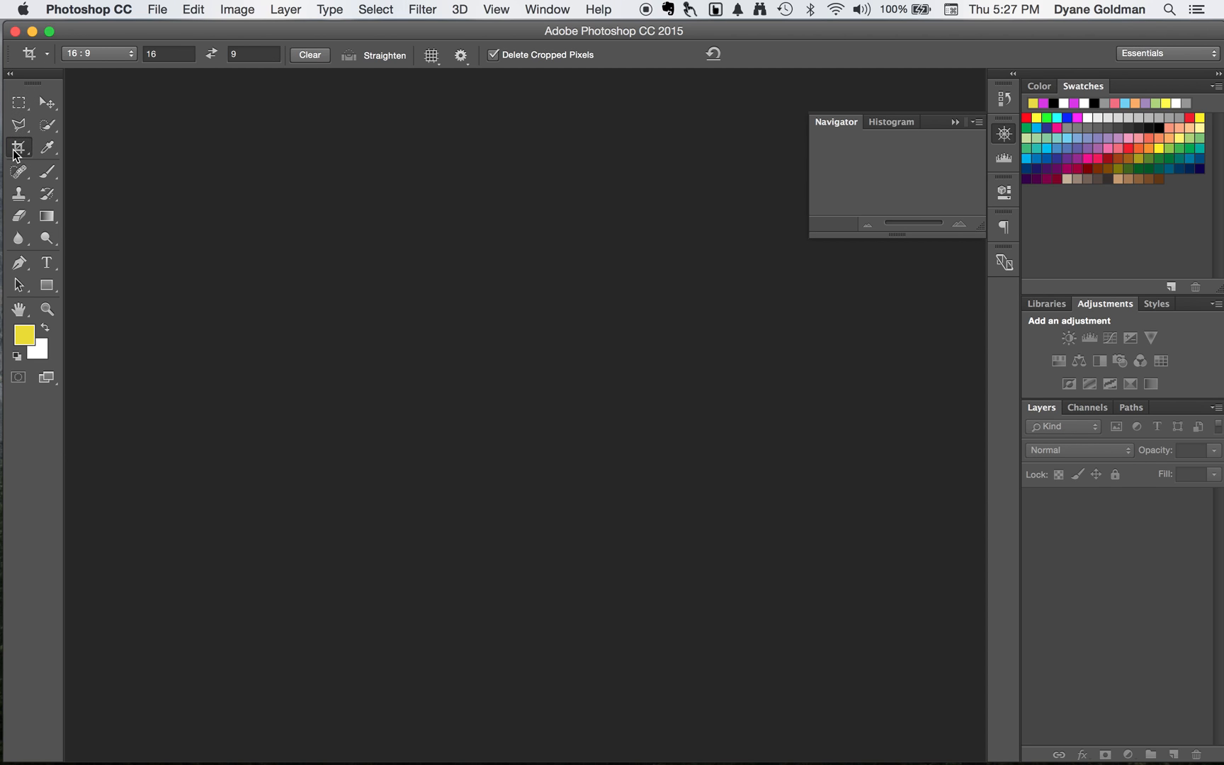
left_click(48, 151)
mouse_move(48, 152)
left_mouse_down()
mouse_move(76, 154)
mouse_move(137, 224)
mouse_move(50, 145)
mouse_move(42, 178)
mouse_move(104, 183)
mouse_move(99, 197)
mouse_move(50, 175)
left_mouse_up()
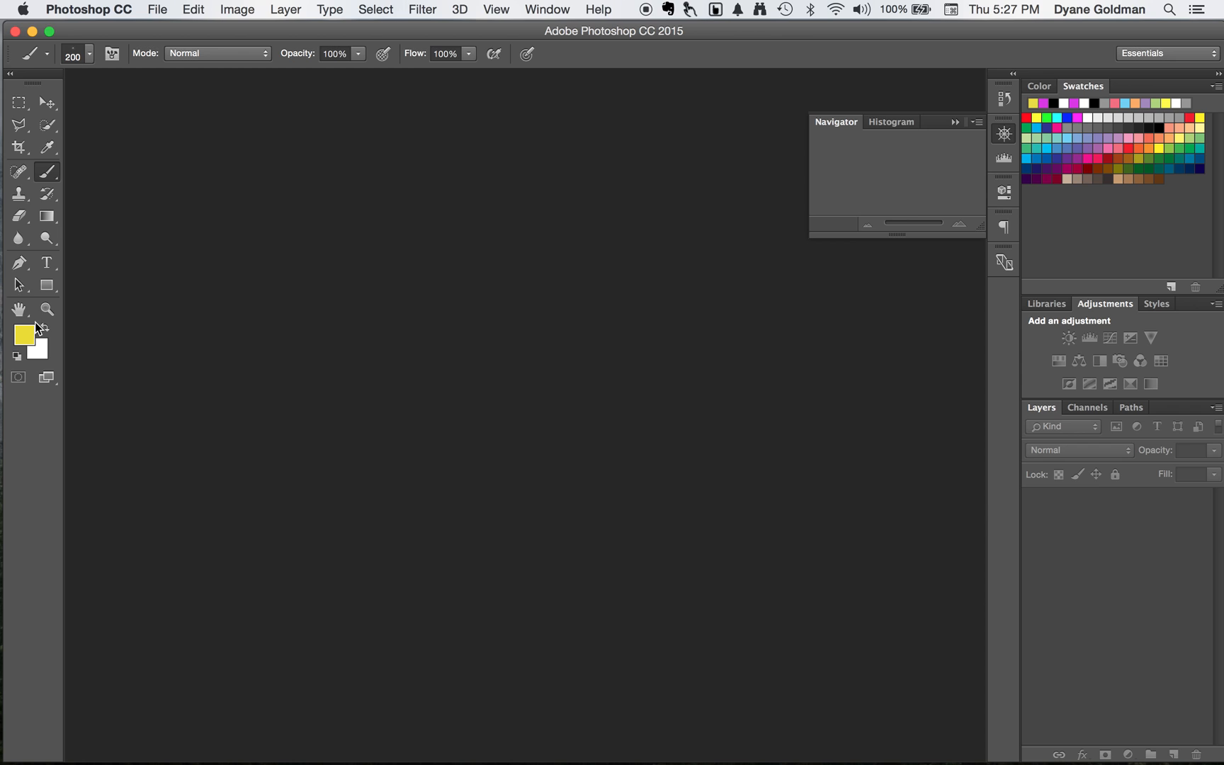
Start a new document and name it with the author's first name followed by _2_slate_1
left_click(159, 16)
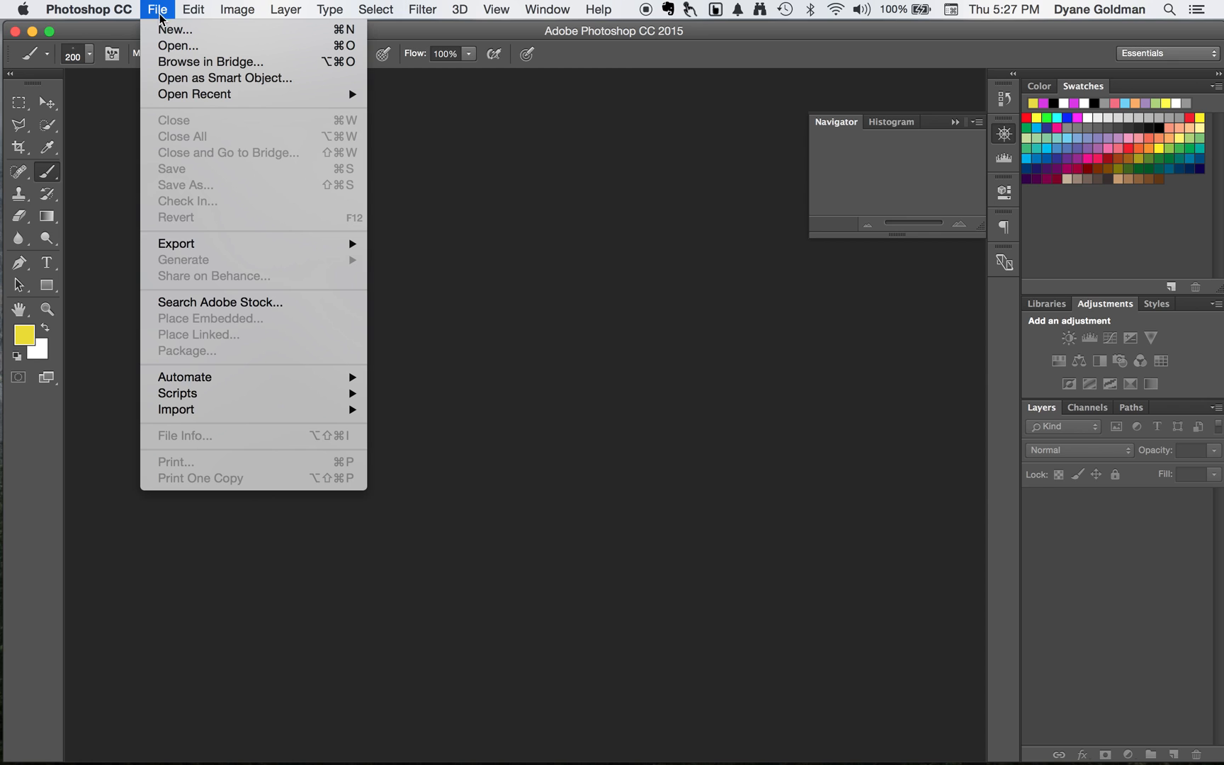
left_click(163, 28)
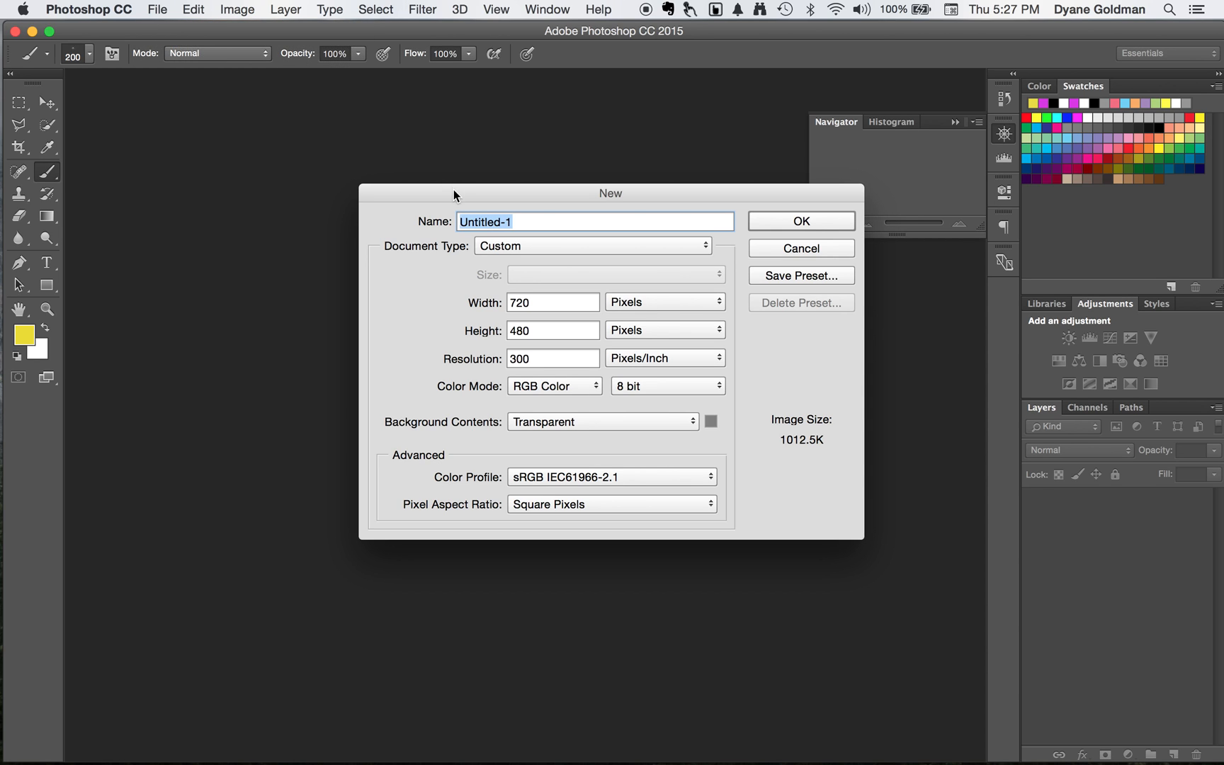
left_click_drag(455, 195, 271, 142)
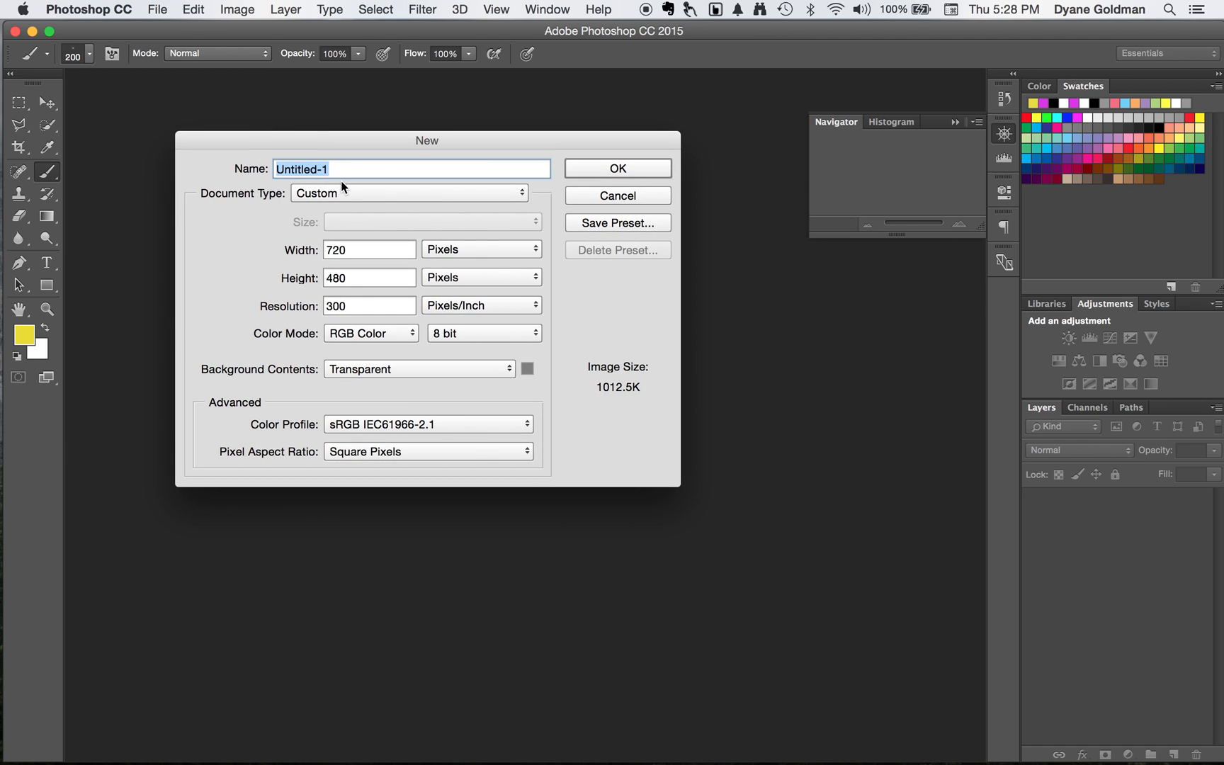
type("Dyane_2_slate")
type("_1")
Keep Custom as the new document's type and pixels as its width unit
left_click(353, 194)
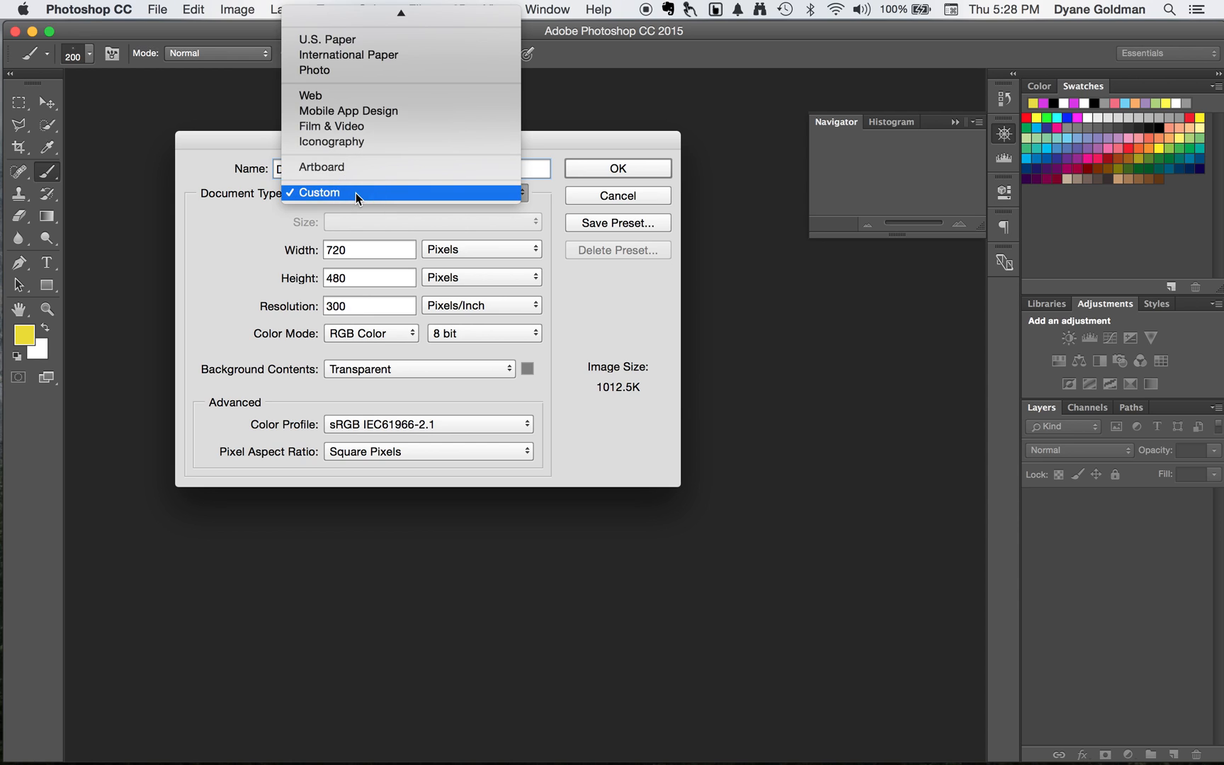
left_click(356, 192)
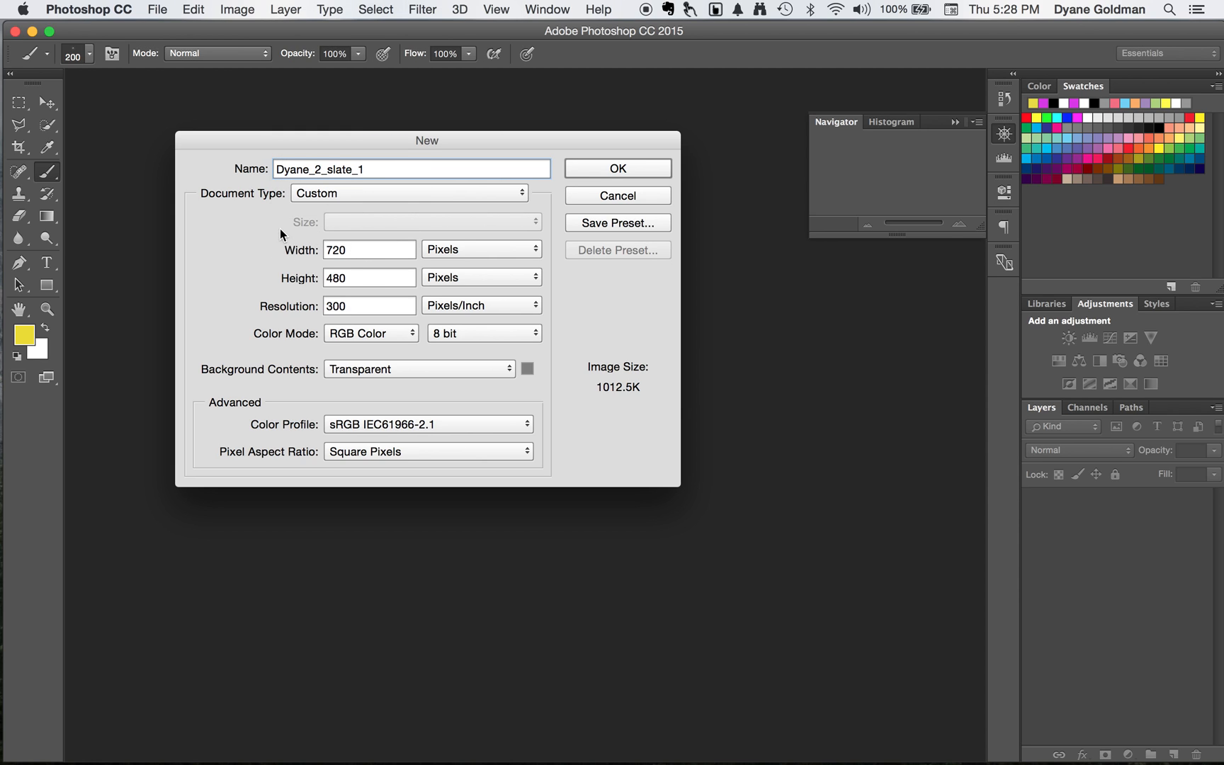
left_click(497, 249)
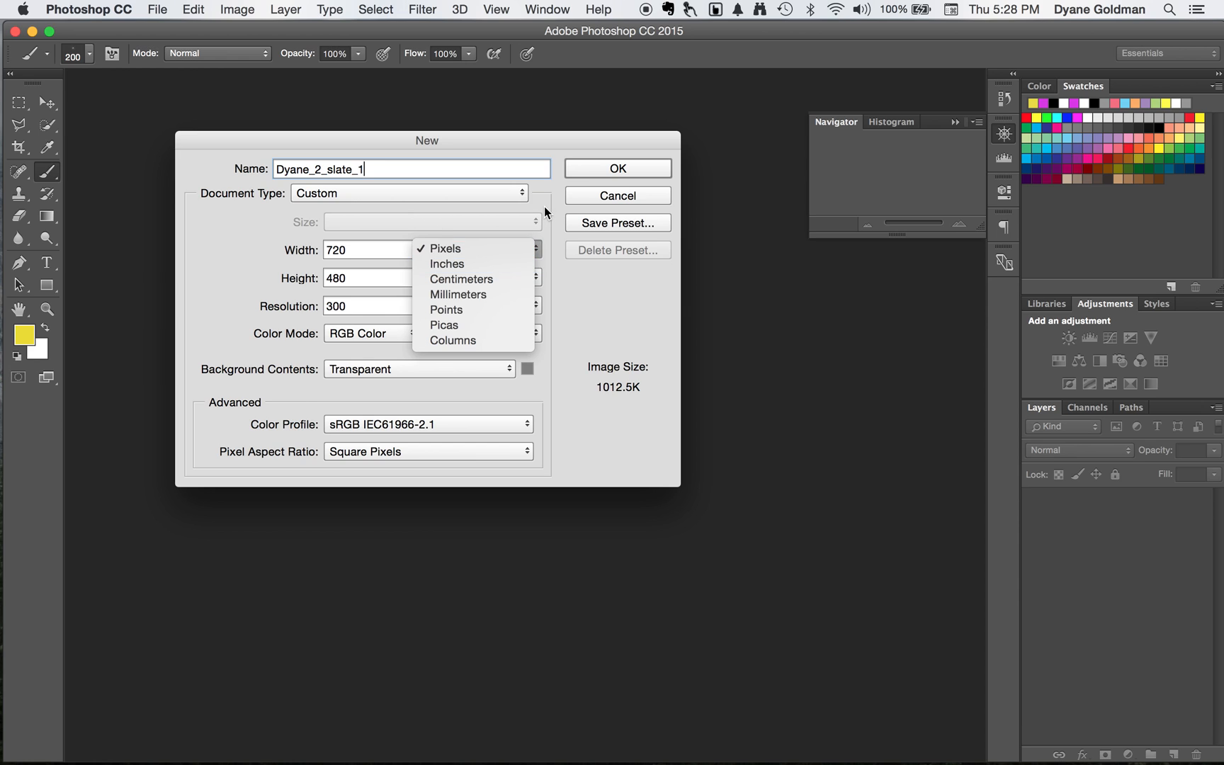
left_click(554, 256)
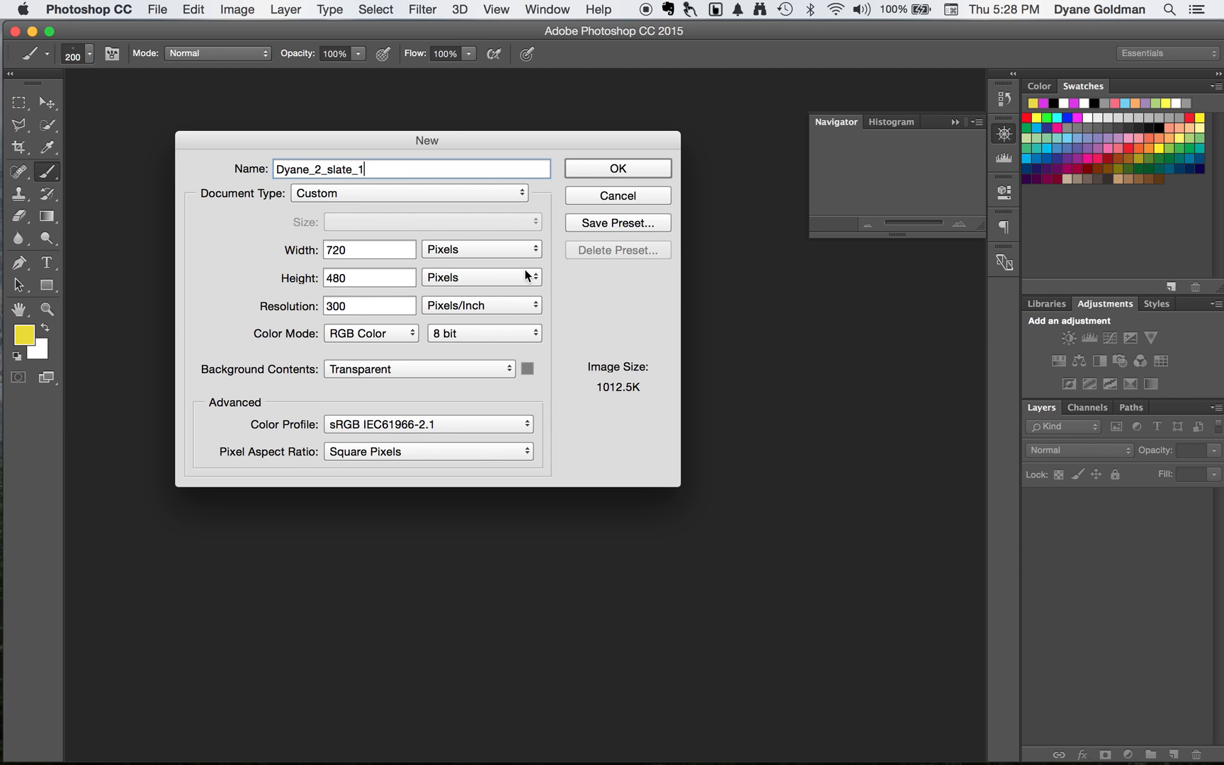
Use a width of 720 pixels, a height of 480 pixels and a resolution of 300 pixels/inch for the document
double_click(370, 248)
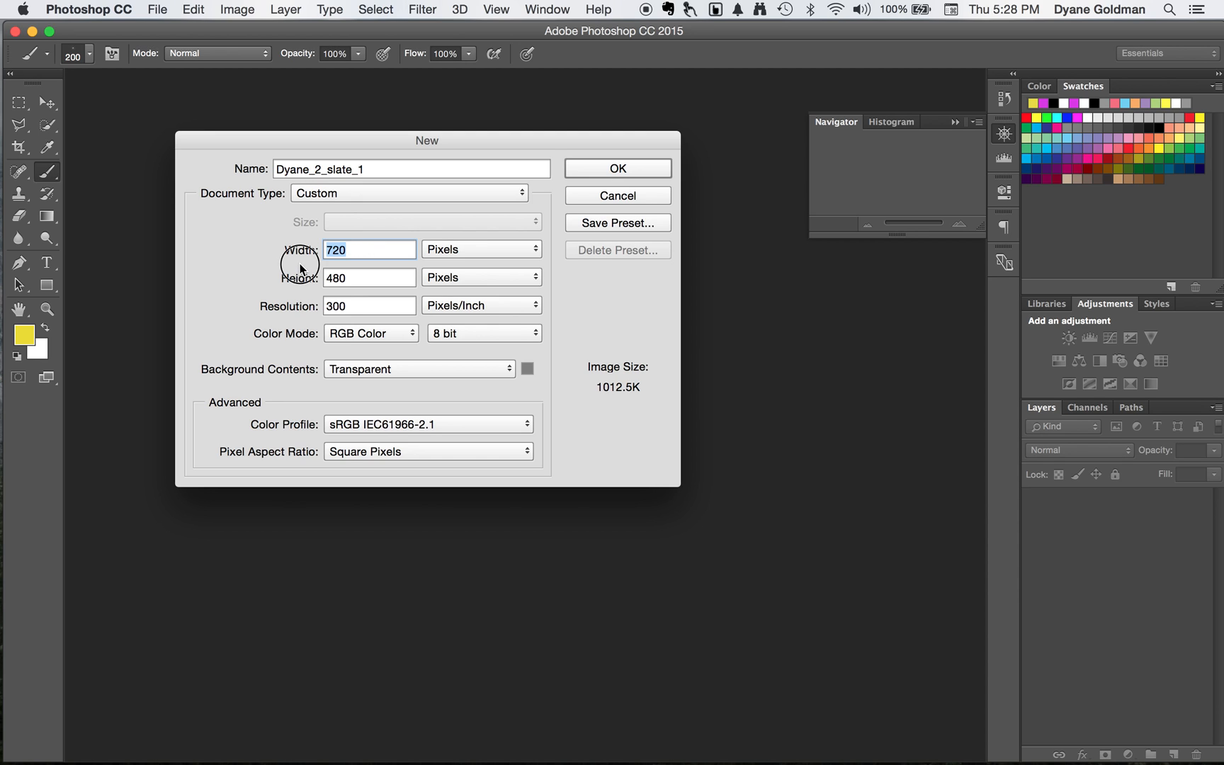
double_click(337, 279)
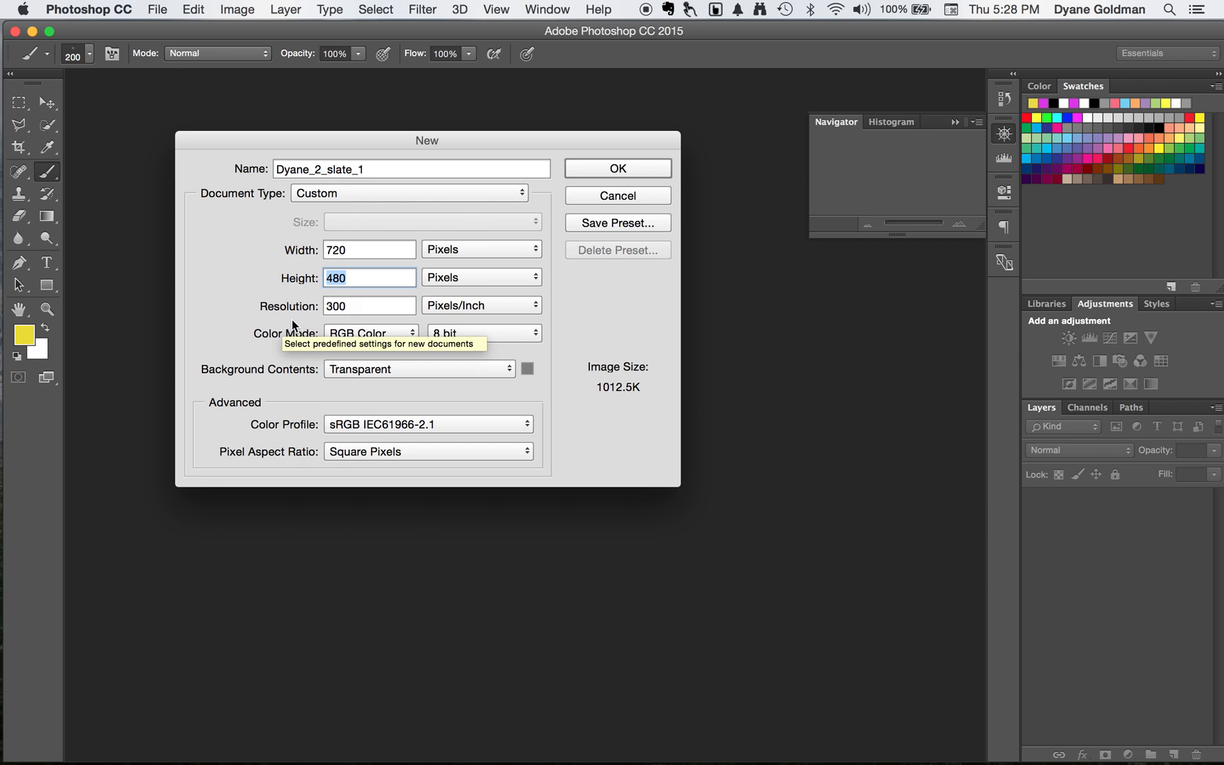
double_click(356, 307)
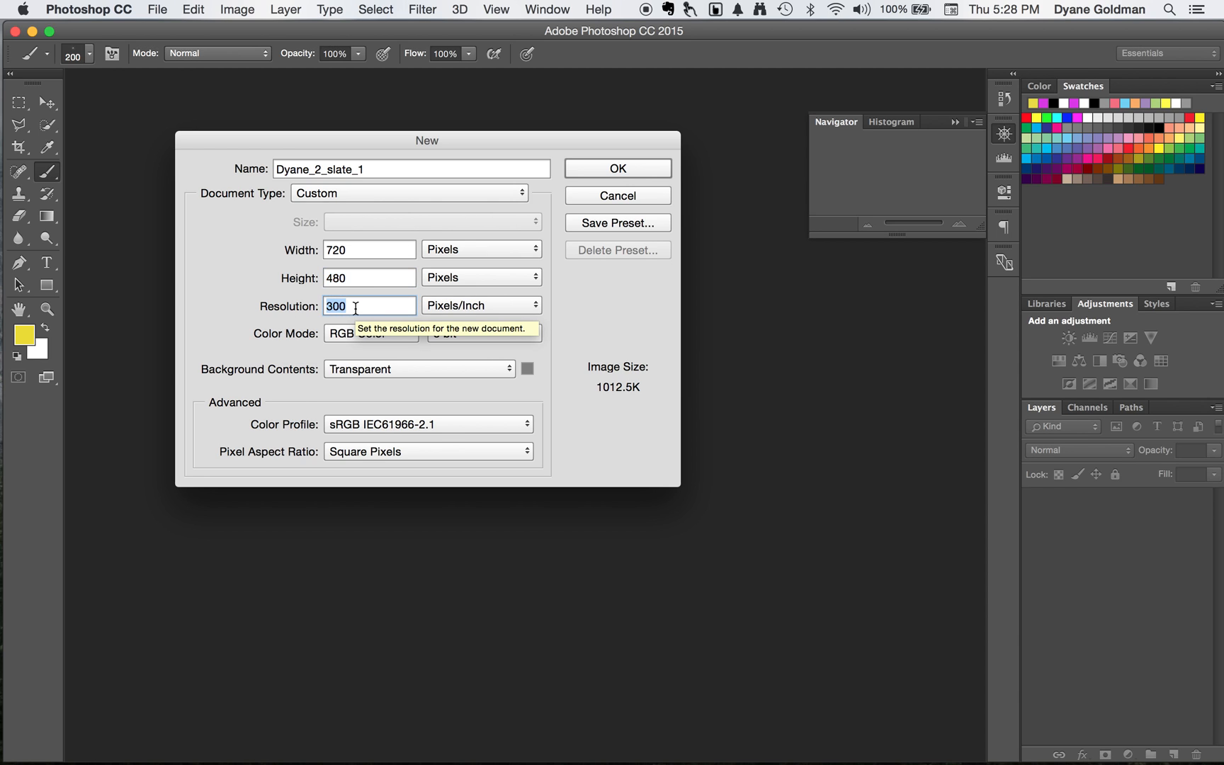
left_click(513, 309)
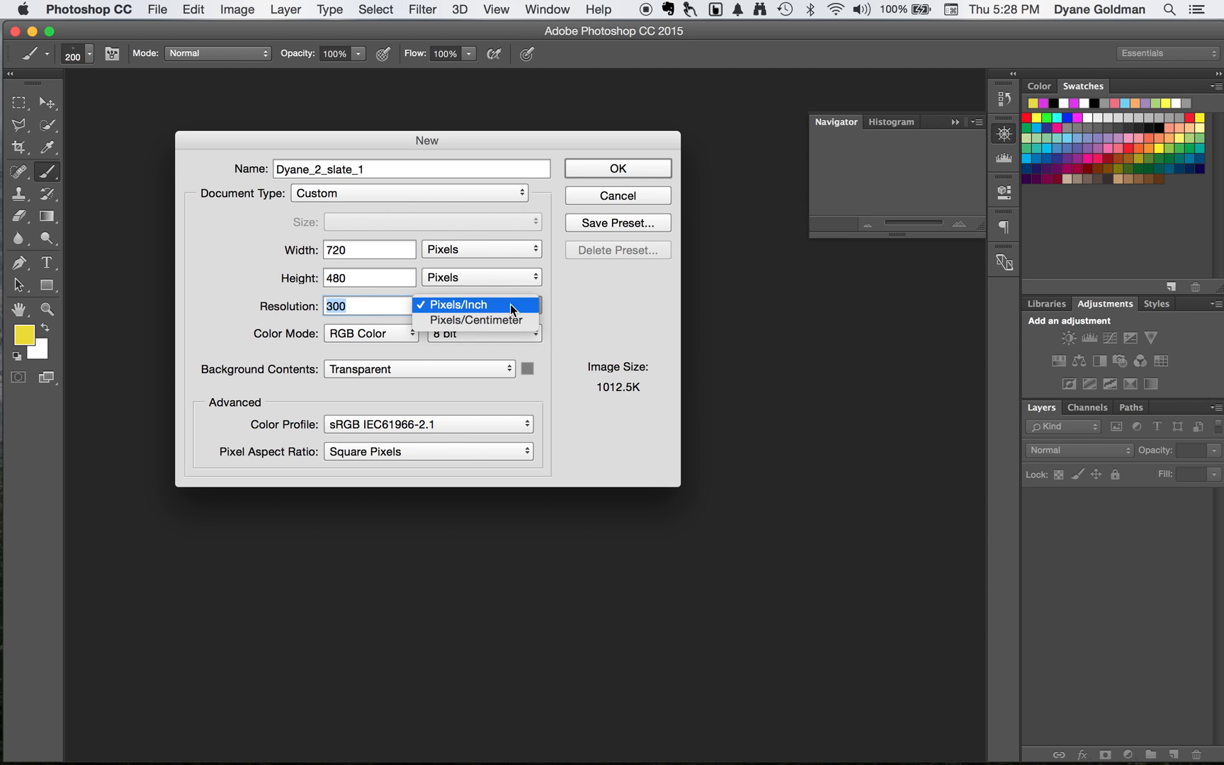
left_click(567, 308)
Choose RGB Color mode with transparent background contents and create the document
left_click(383, 333)
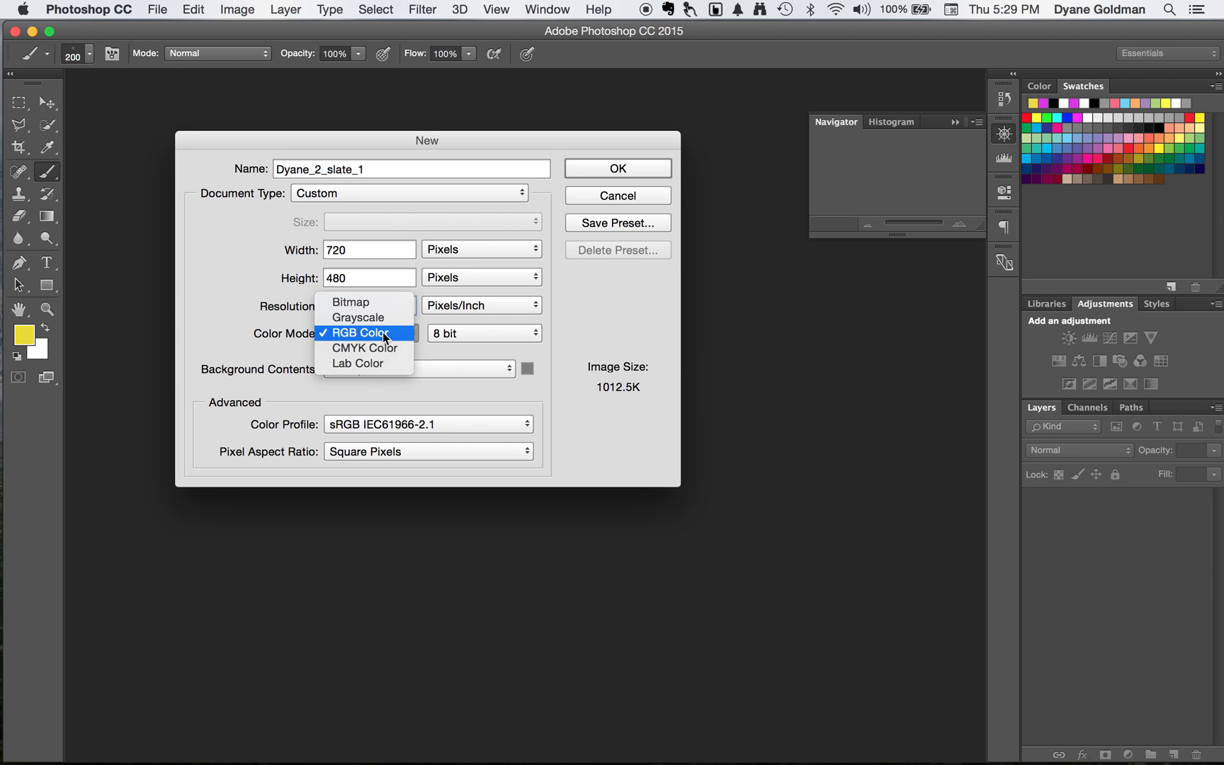
left_click(382, 332)
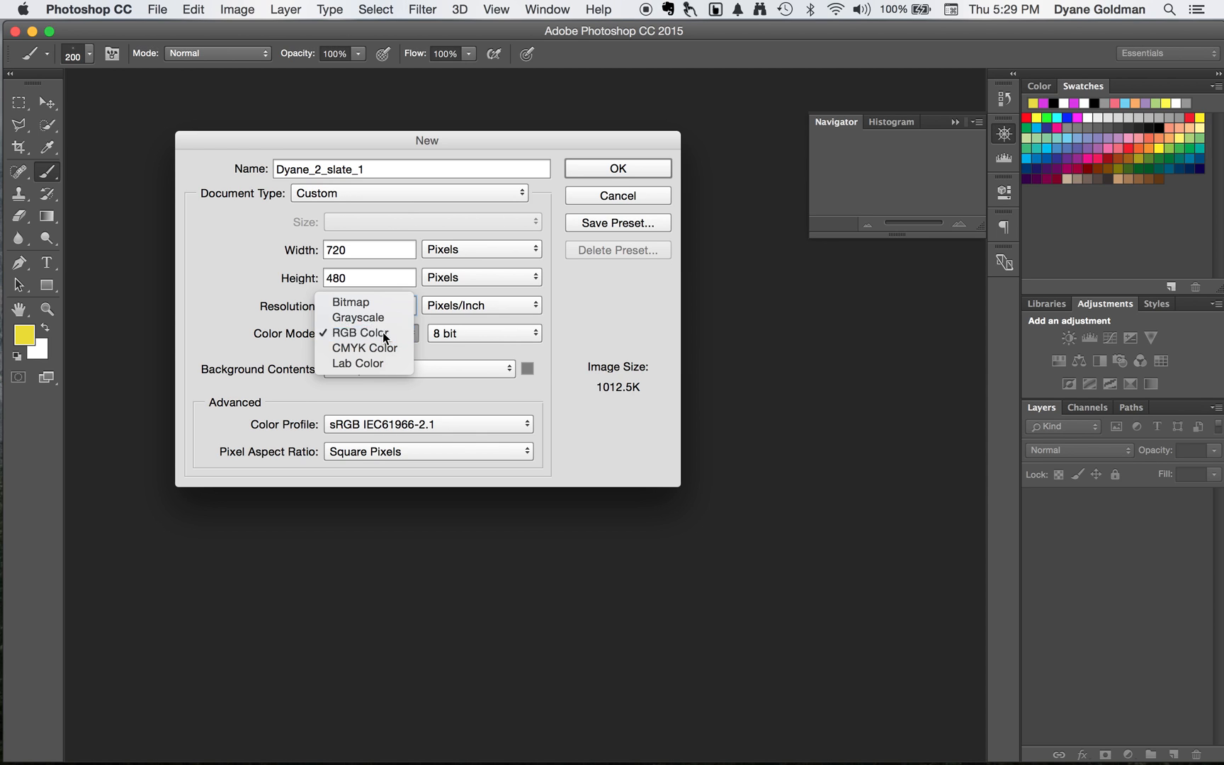
left_click(386, 374)
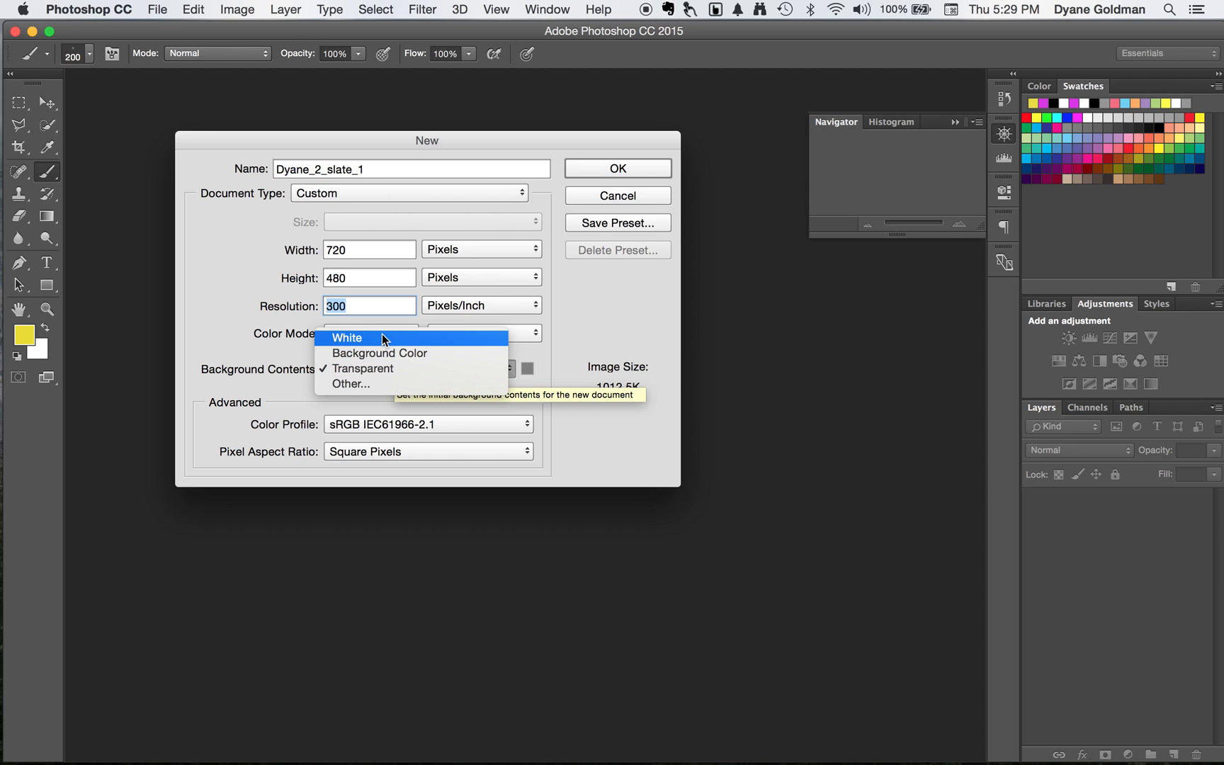
left_click(370, 370)
left_click(370, 370)
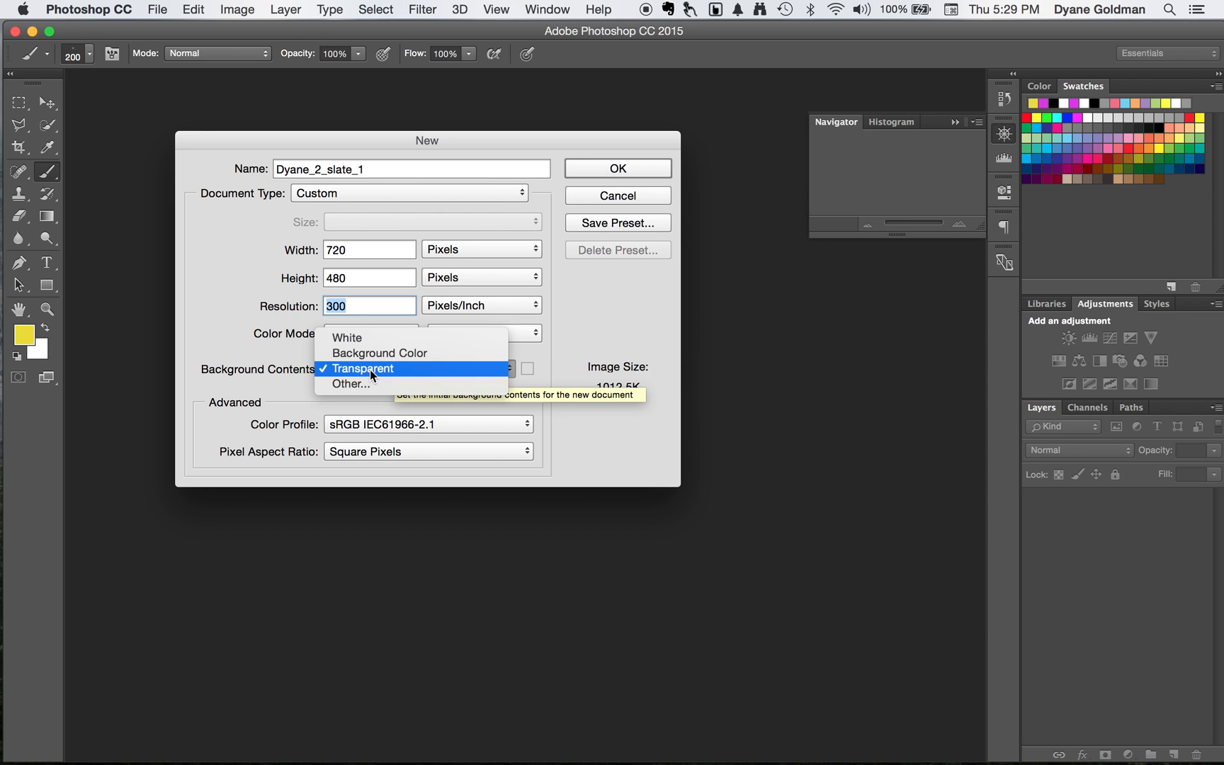
left_click(370, 370)
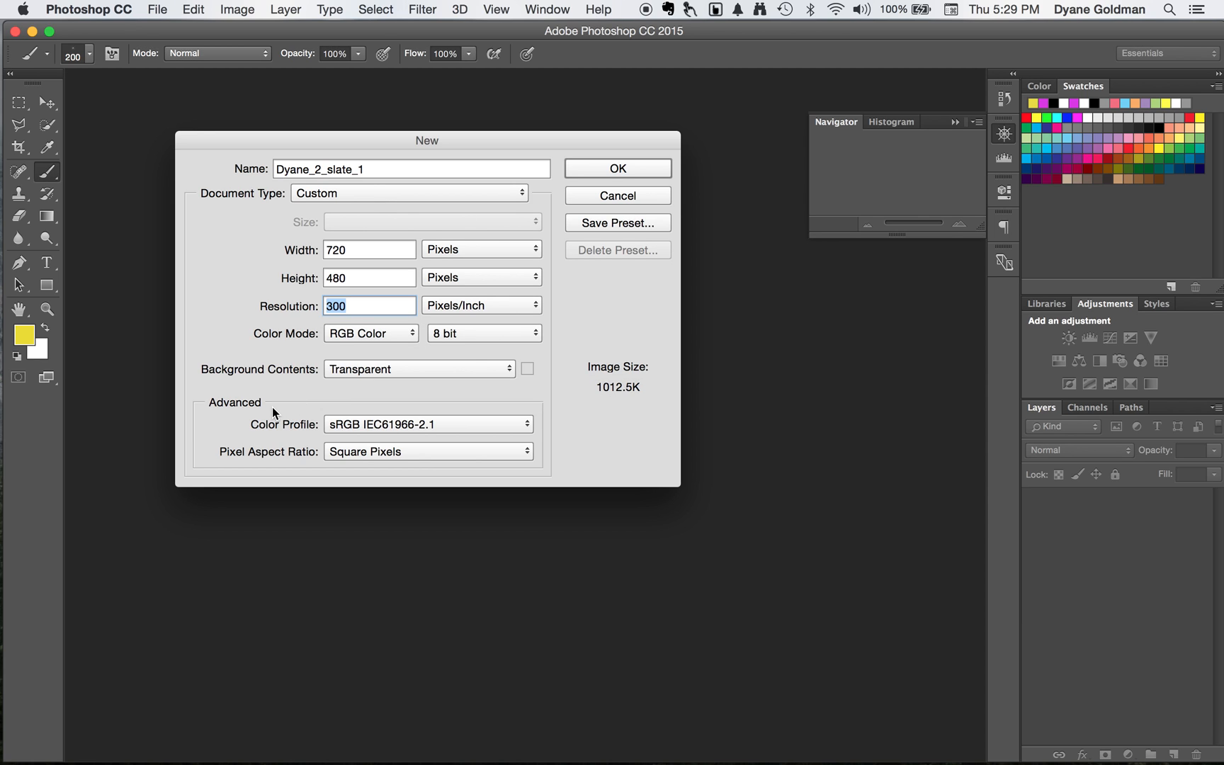
left_click(634, 171)
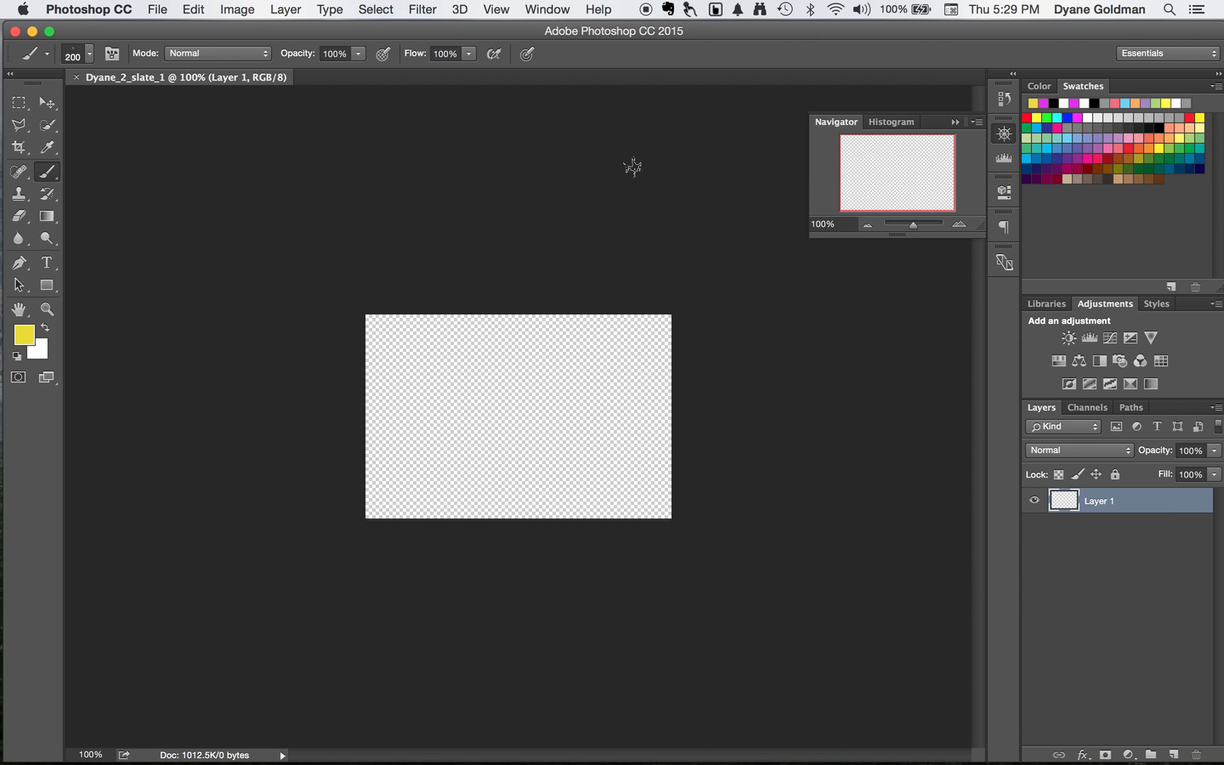
Hide the Navigator and display it again
left_click(828, 124)
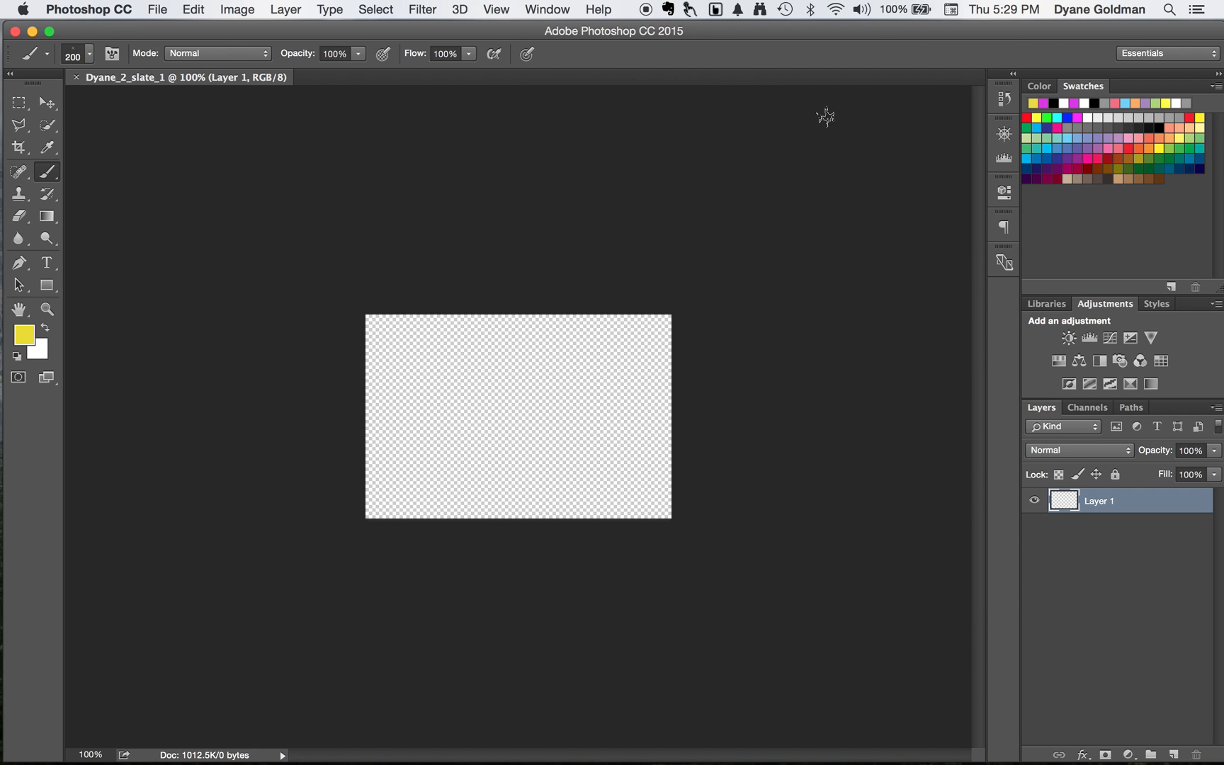
left_click(557, 10)
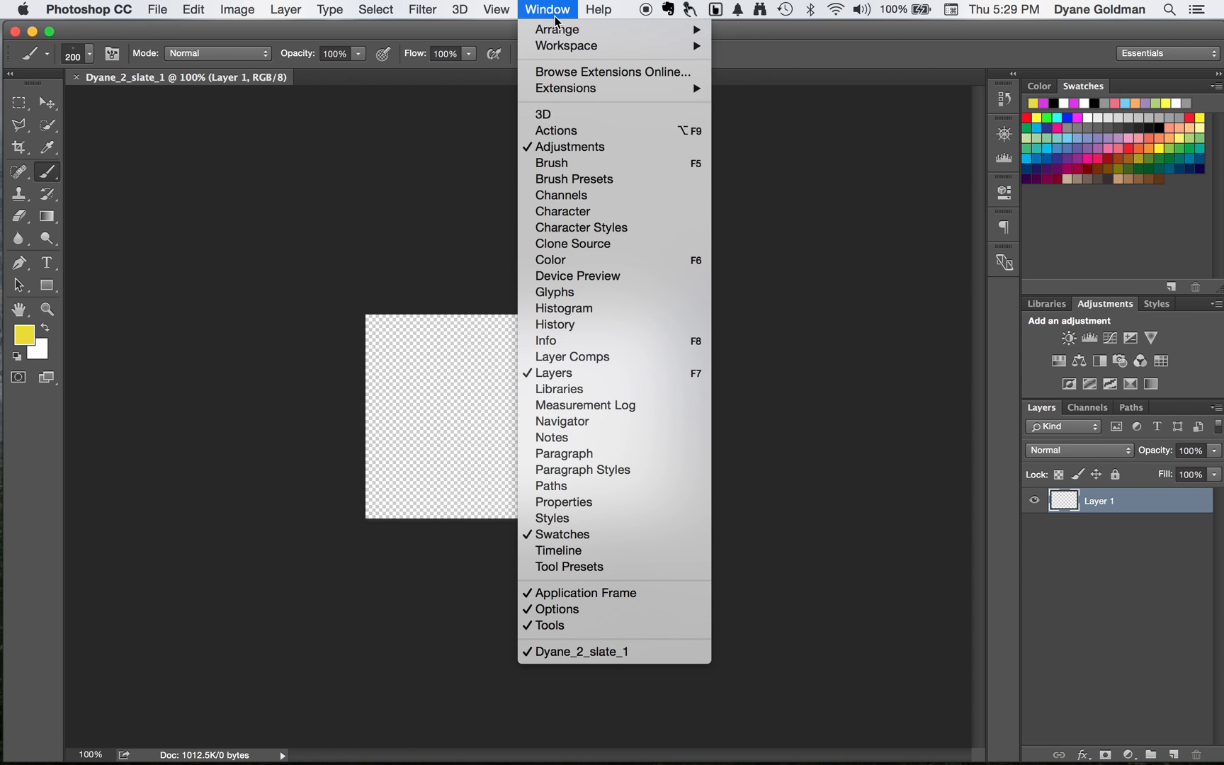
left_click(564, 422)
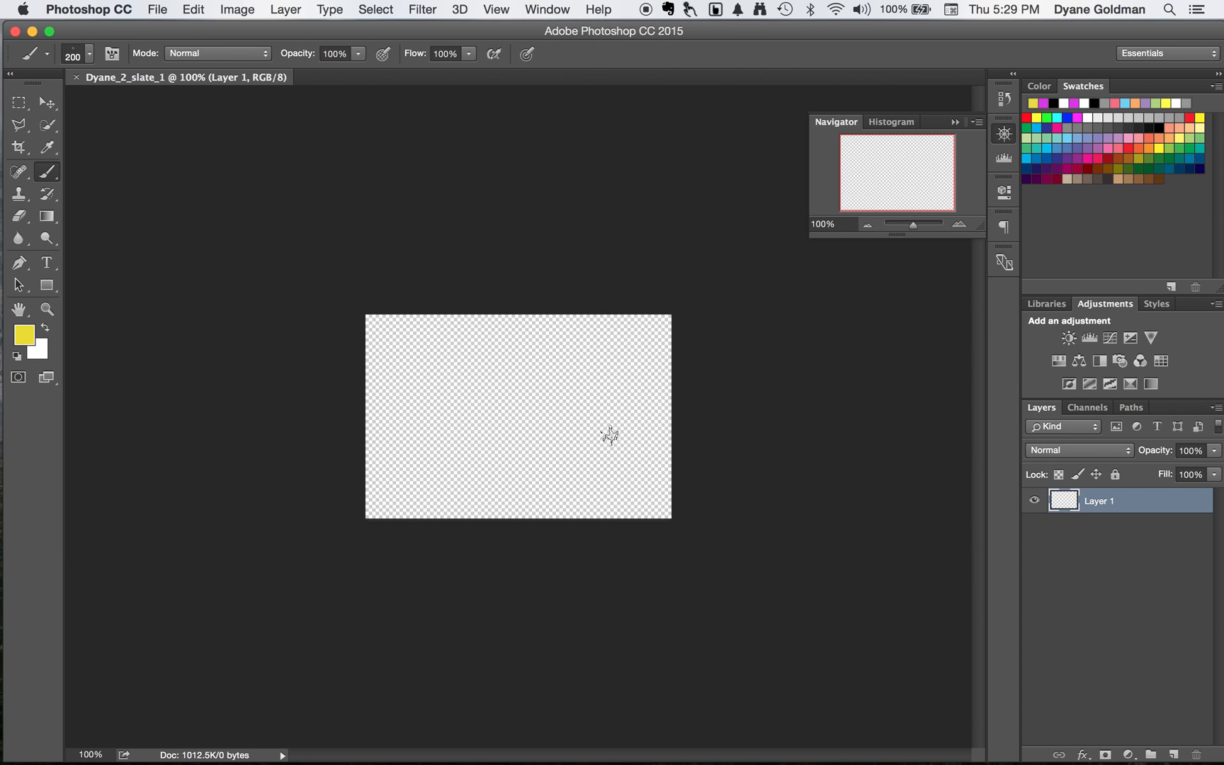
Zoom the canvas in and out with the Navigator and shift the visible area, ending at about 234%
mouse_move(914, 227)
left_mouse_down()
mouse_move(924, 230)
mouse_move(914, 231)
left_mouse_up()
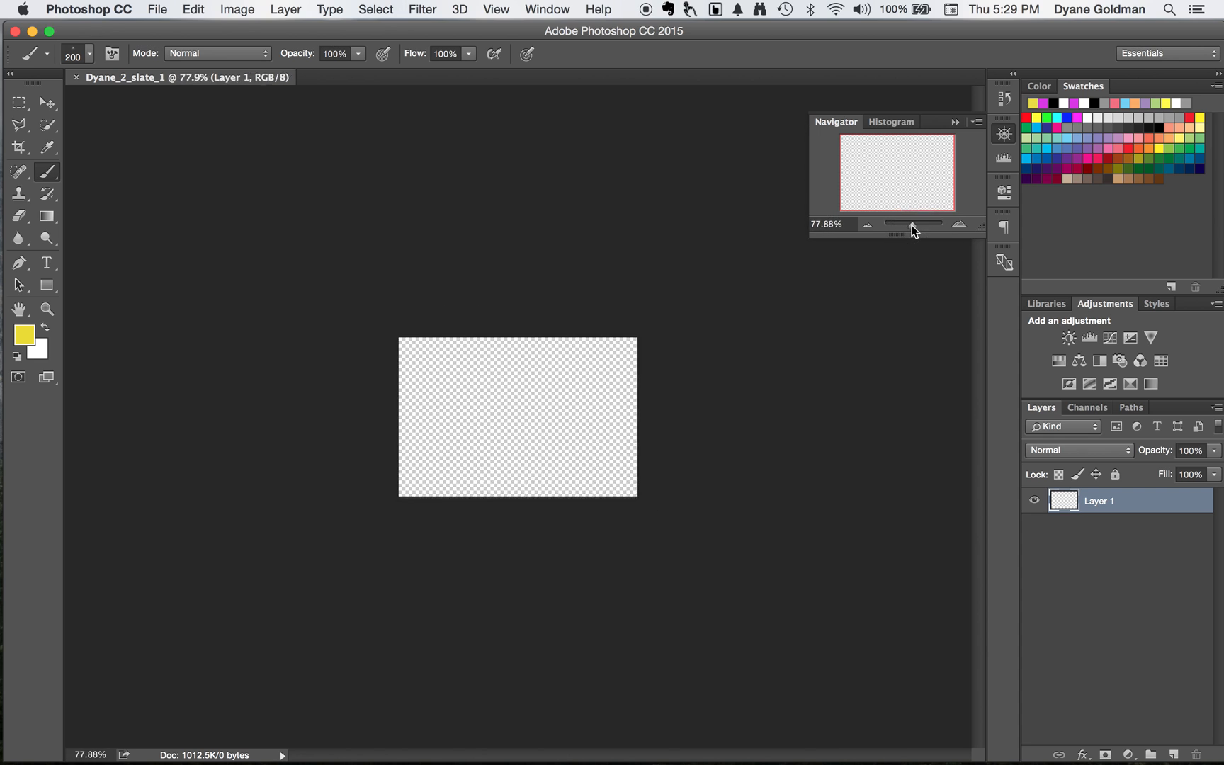
left_click(960, 226)
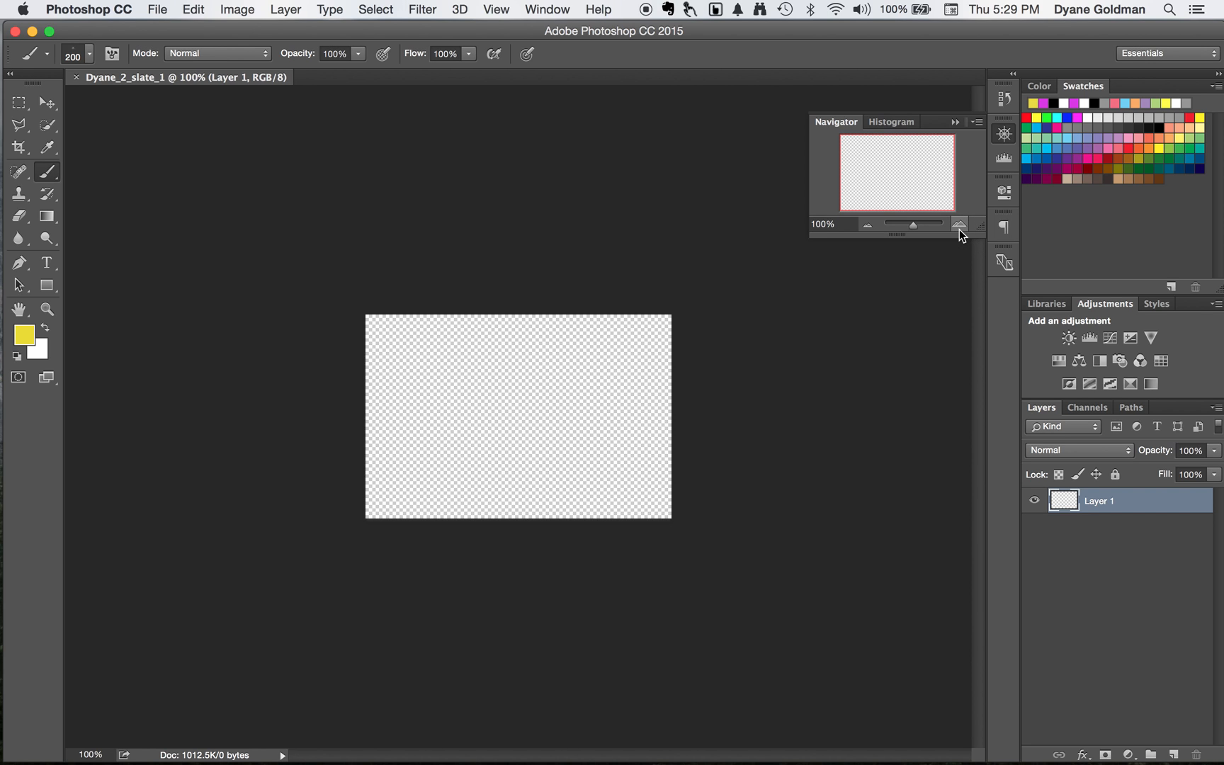
left_click(959, 228)
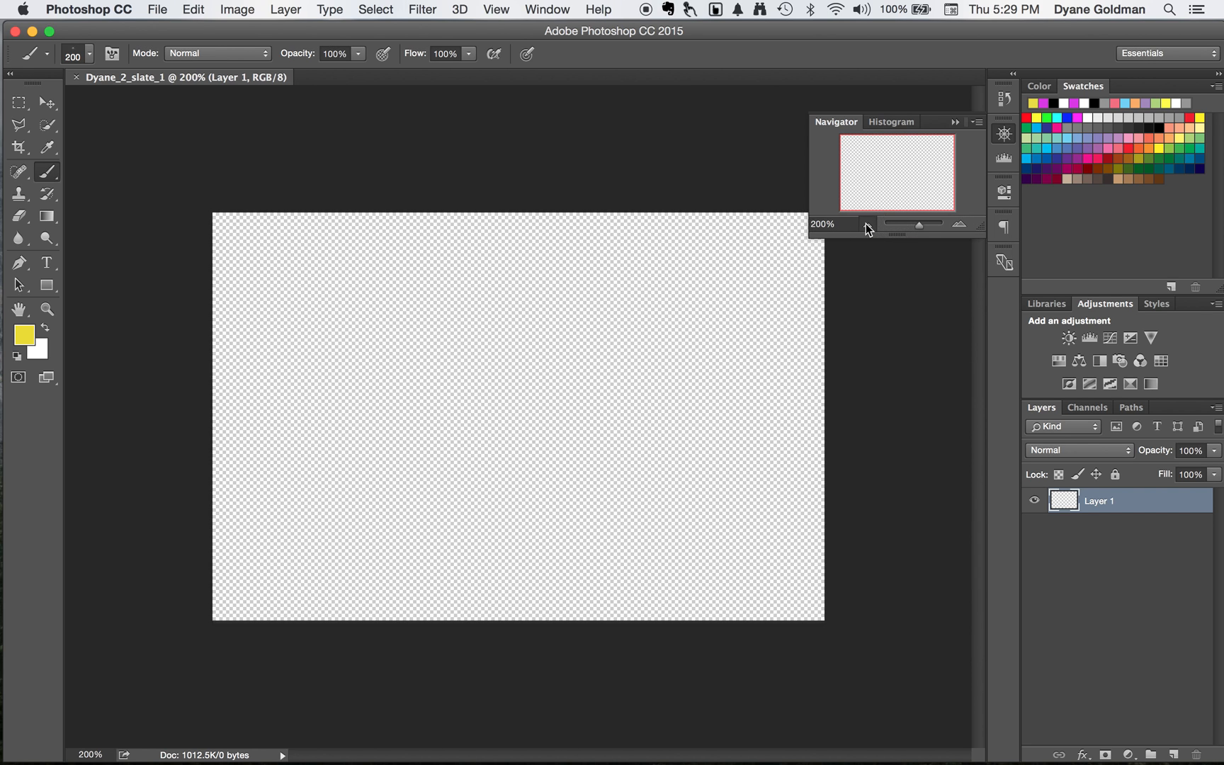
left_click(866, 224)
left_click(866, 224)
left_click(961, 225)
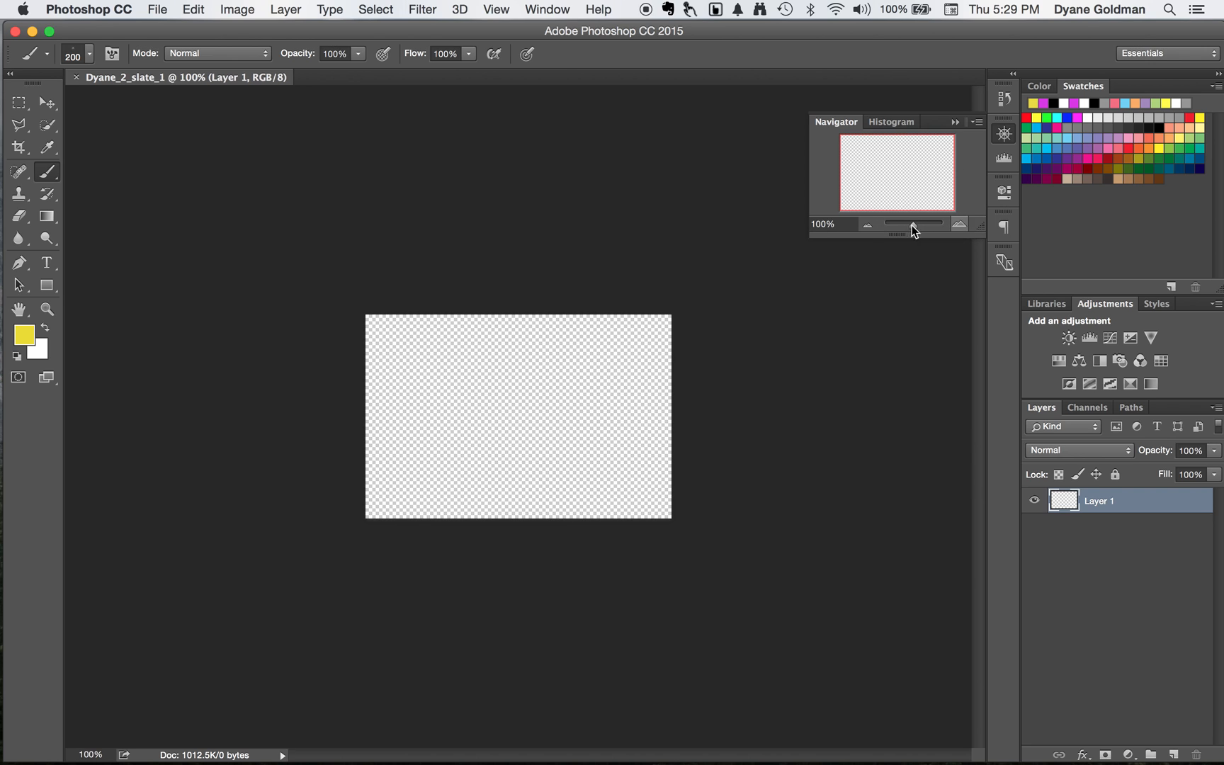
left_click_drag(918, 227, 916, 173)
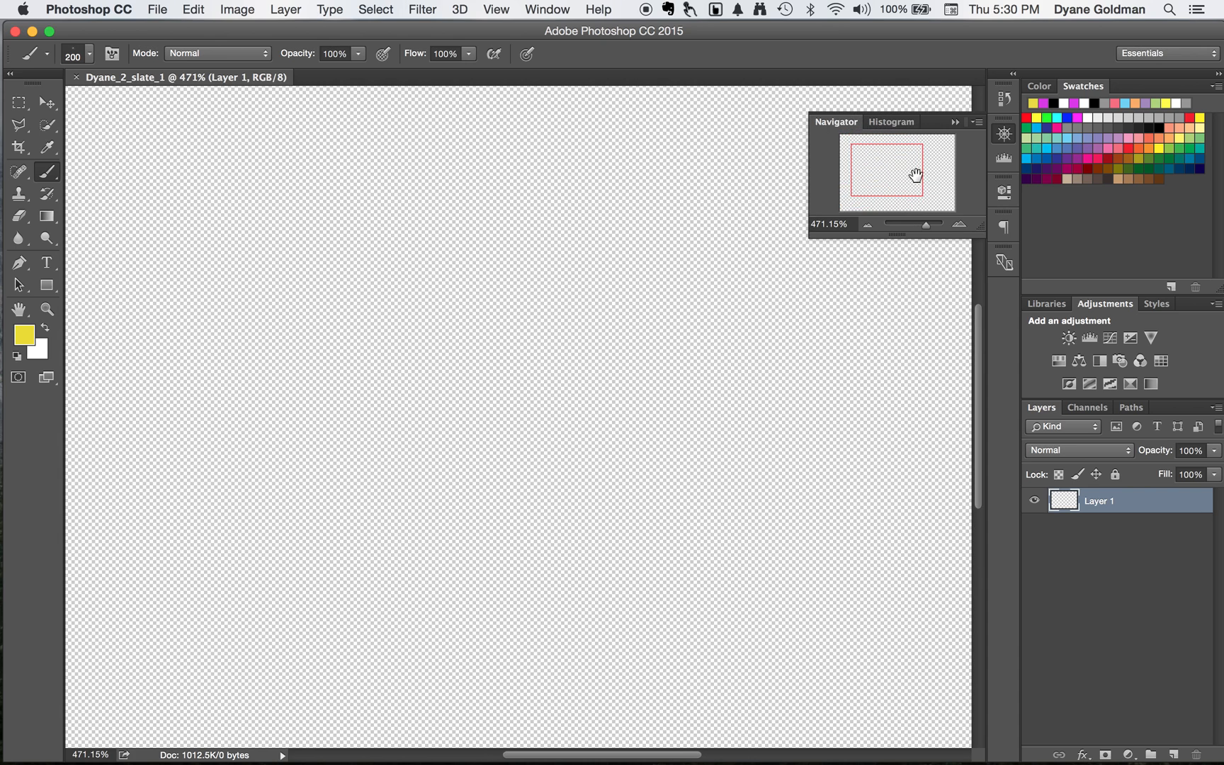
mouse_move(926, 230)
left_mouse_down()
mouse_move(910, 221)
mouse_move(921, 225)
left_mouse_up()
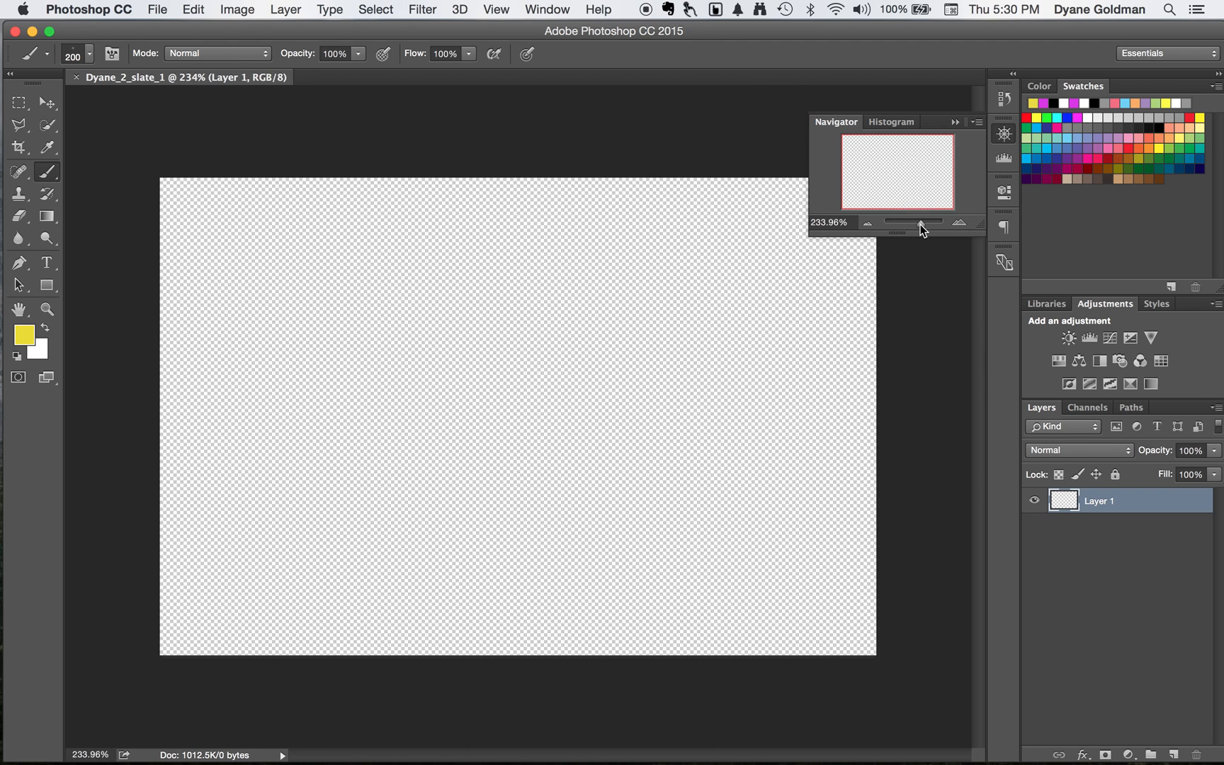
Use the Zoom tool to zoom the canvas out to 100% and back in to 200%
left_click(47, 309)
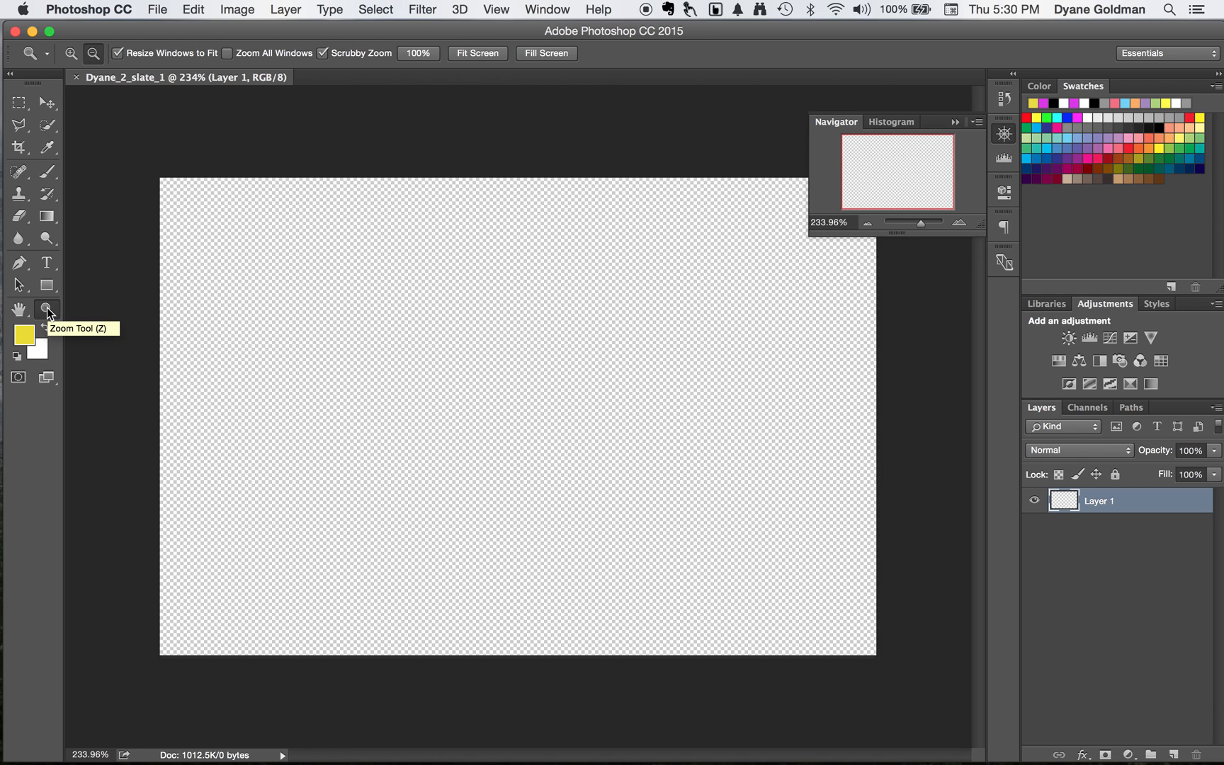
left_click(276, 313, "alt")
left_click(275, 315, "alt")
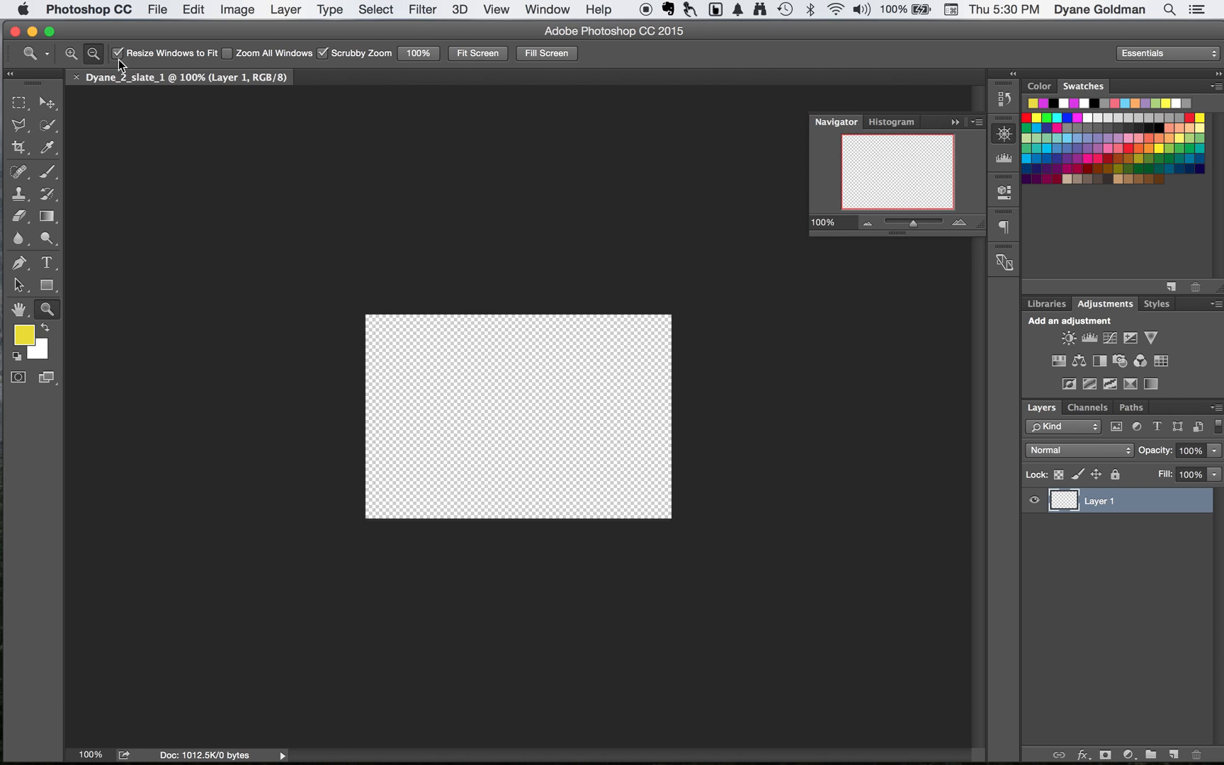
left_click(91, 55)
left_click(69, 55)
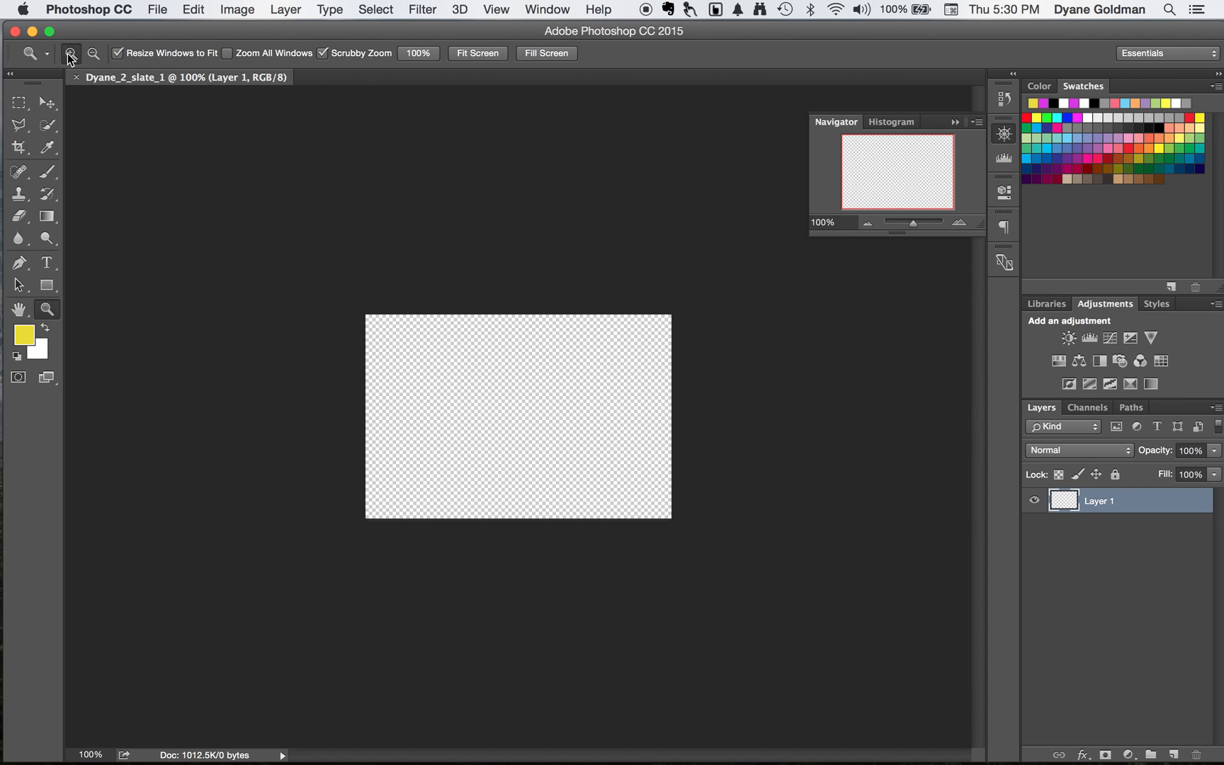
left_click(392, 410)
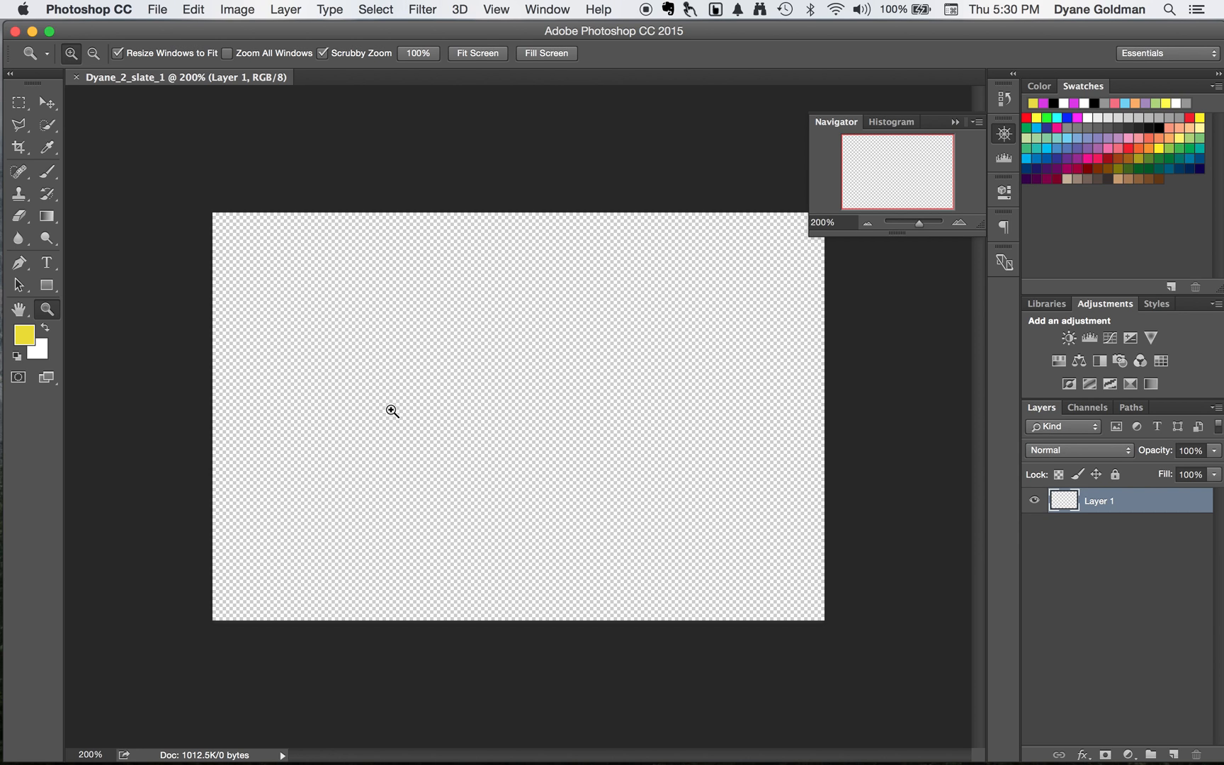
Step the canvas magnification between 300% and 66.67%, ending at 200%
key("super+equal")
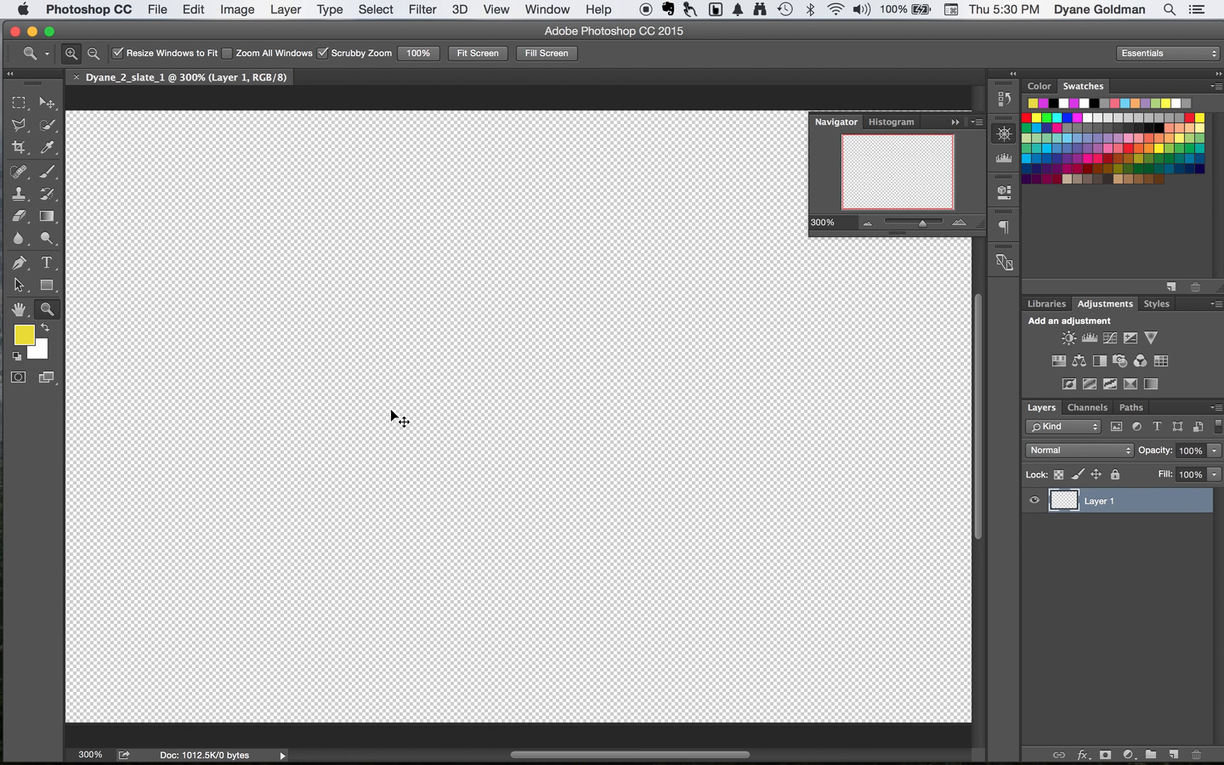
key("super+minus")
key("super+minus")
key("super+minus")
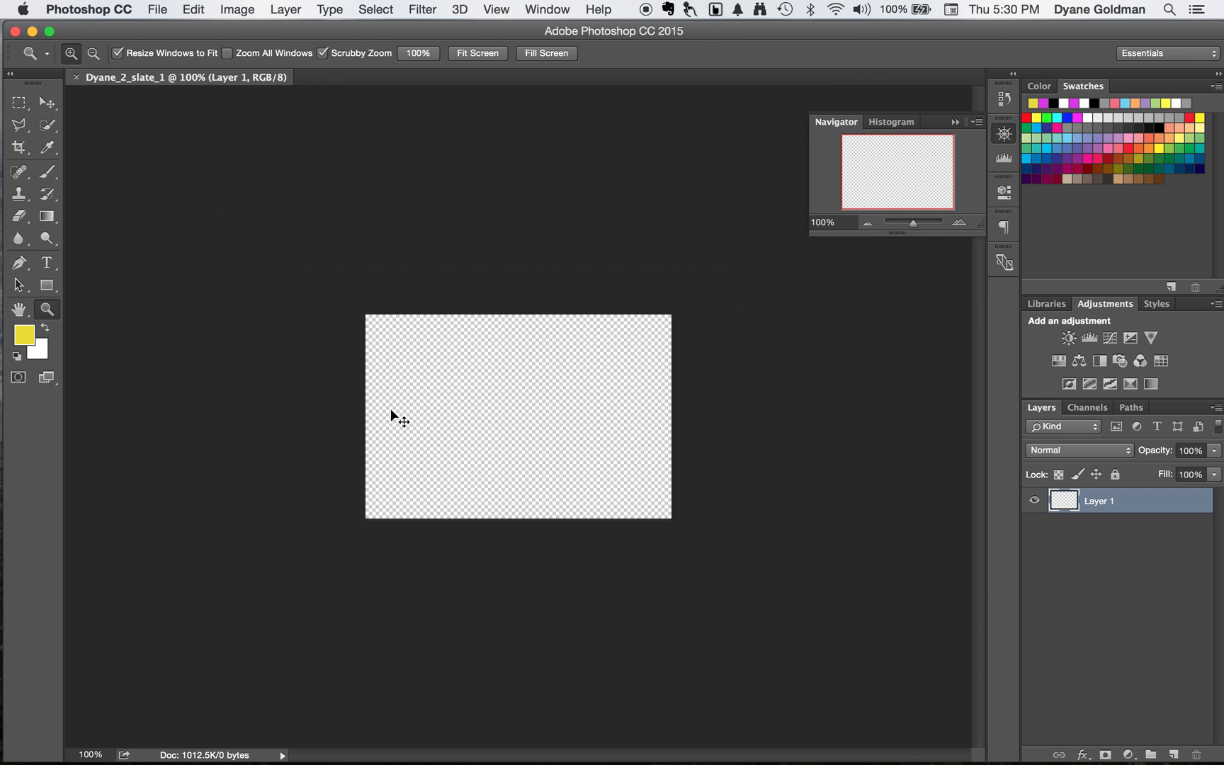
key("super+minus")
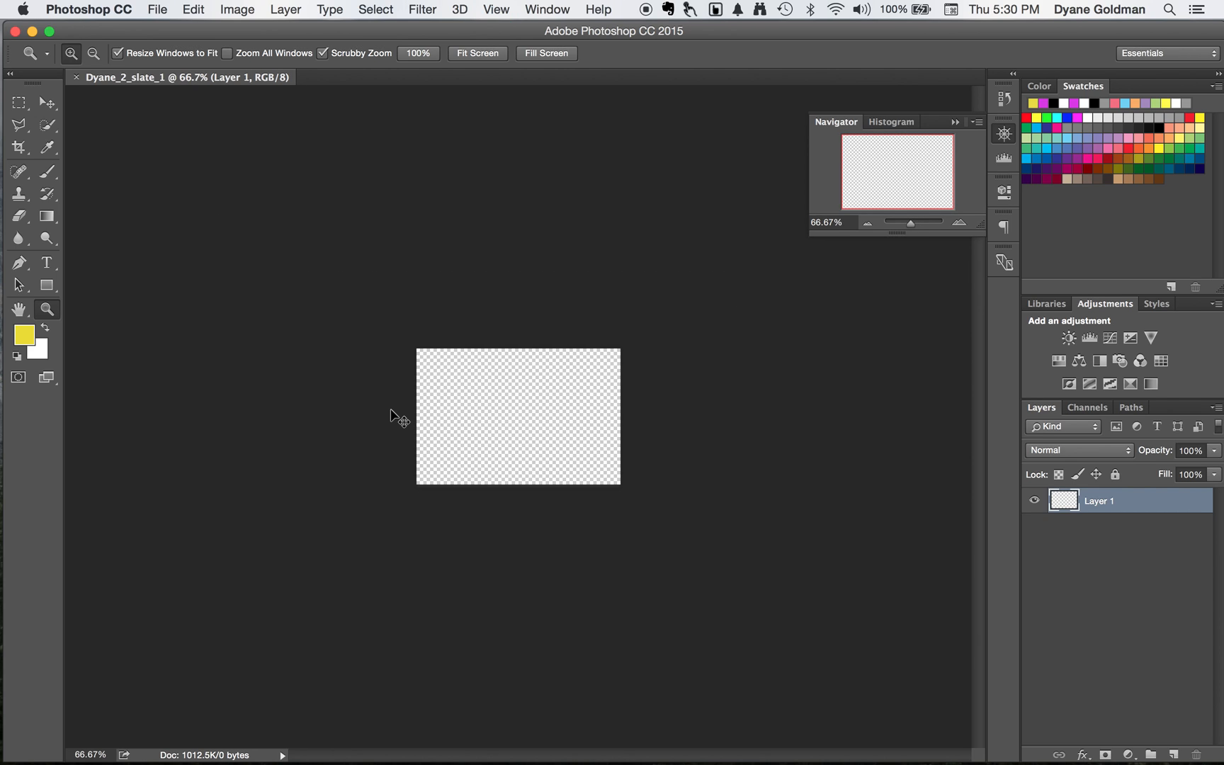
key("super+equal")
key("super+equal")
key("super+equal")
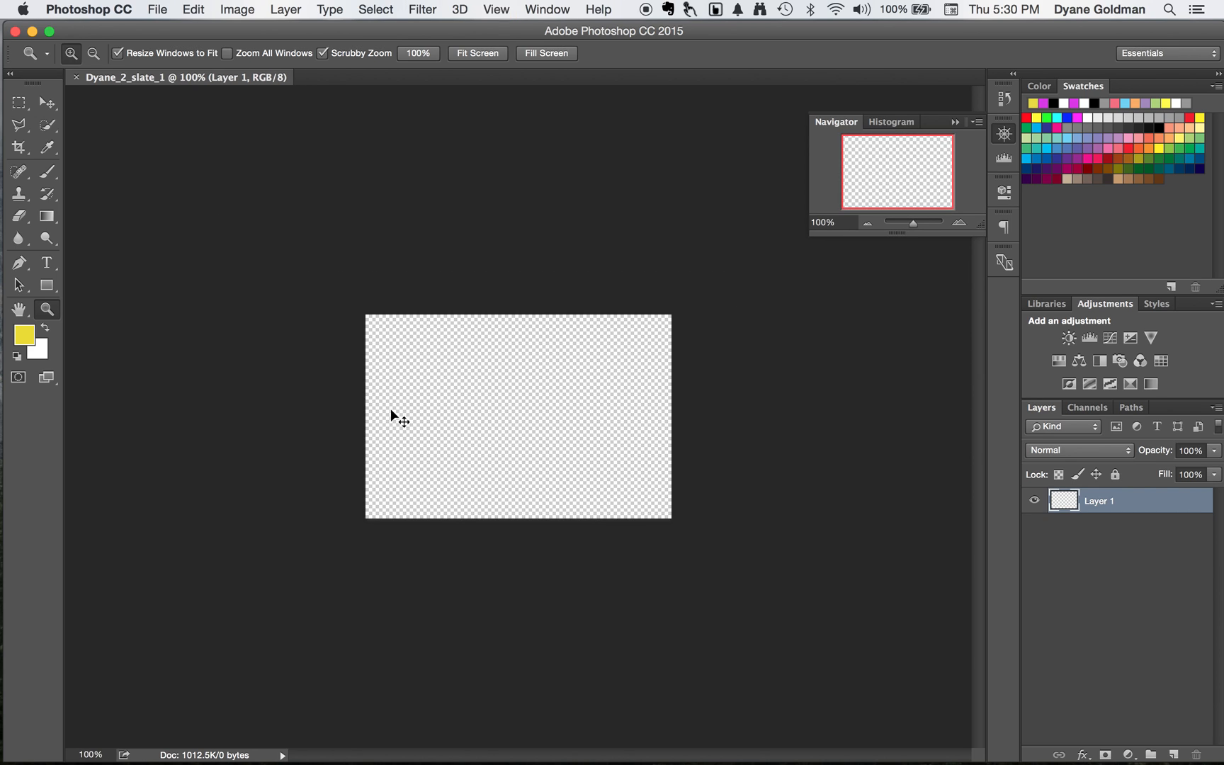
key("super+minus")
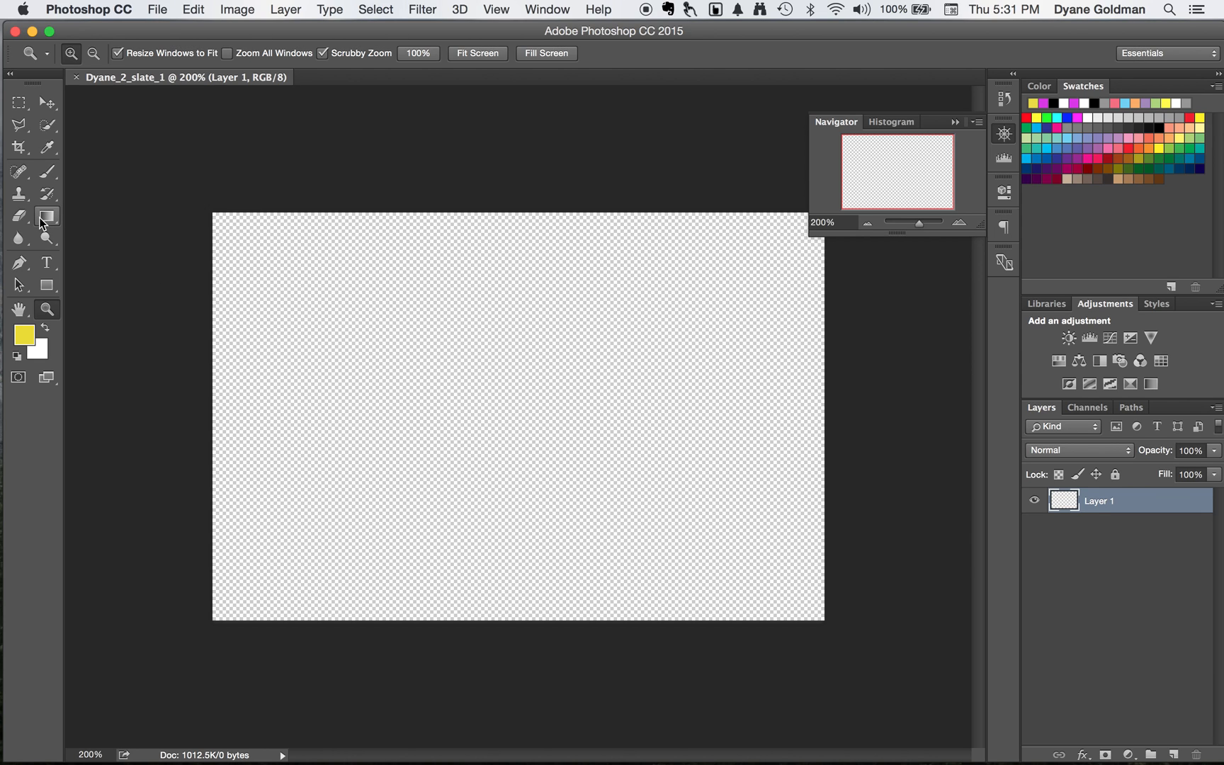
Activate the Brush tool, browse the brush presets and choose the hard round 200 px brush
left_click(48, 175)
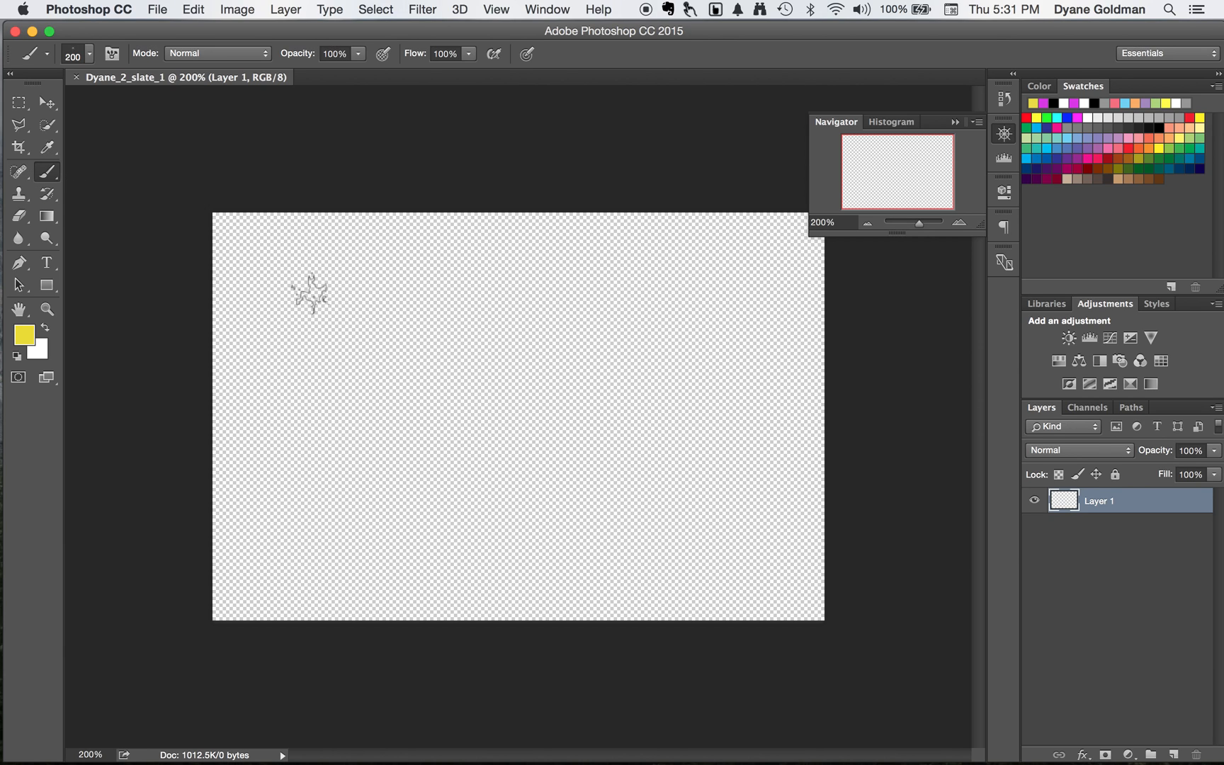
left_click(86, 54)
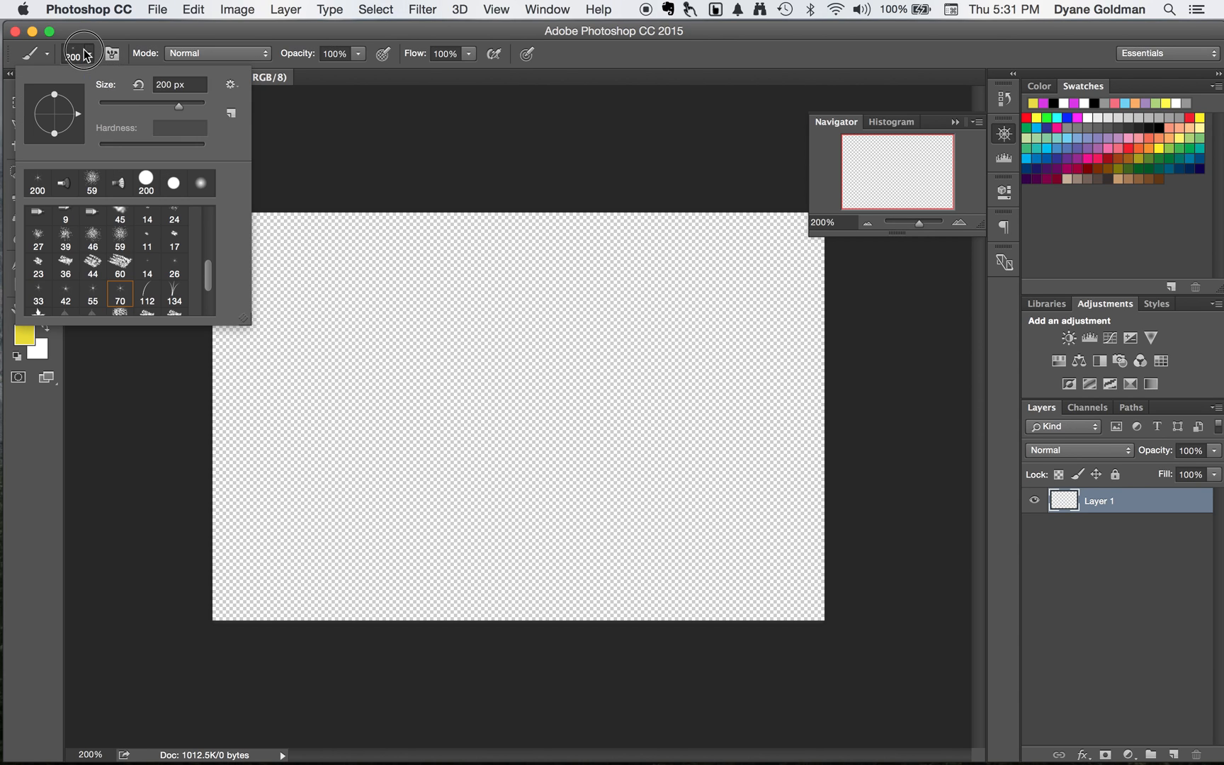
scroll(164, 248, "down", 2)
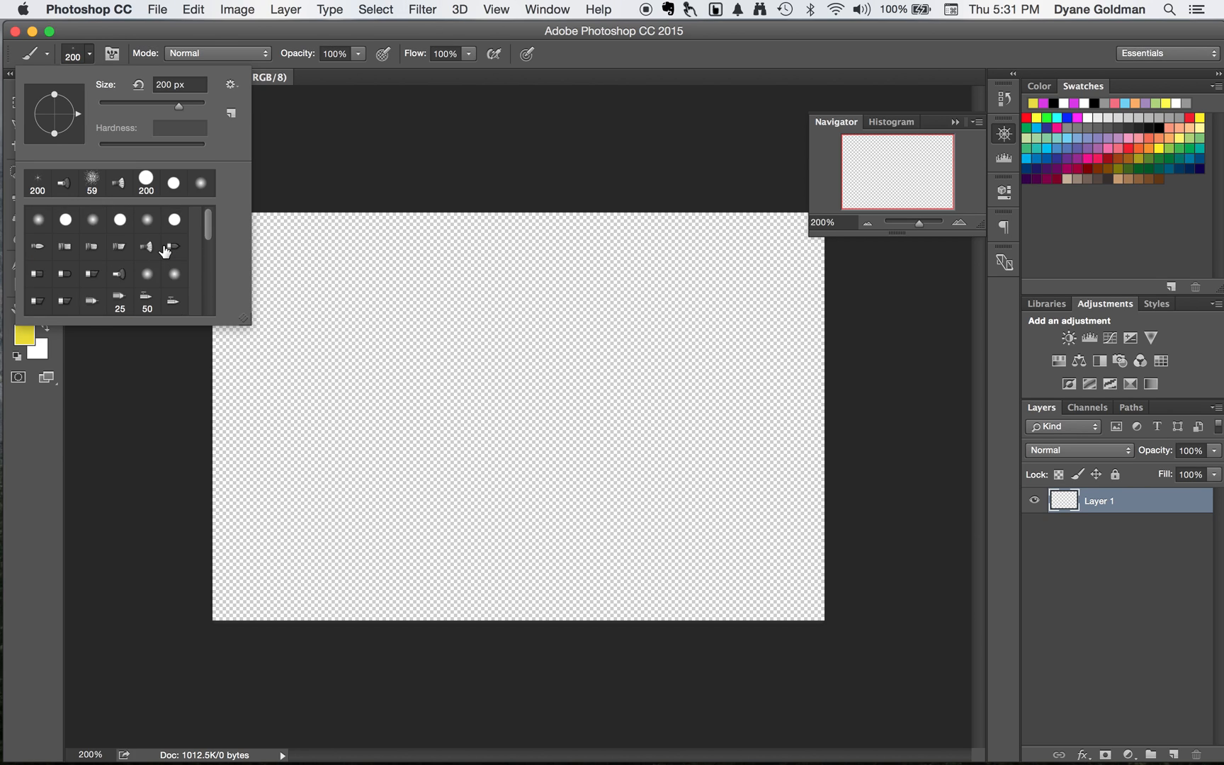
scroll(164, 248, "down", 1)
scroll(164, 249, "up", 3)
scroll(164, 250, "down", 3)
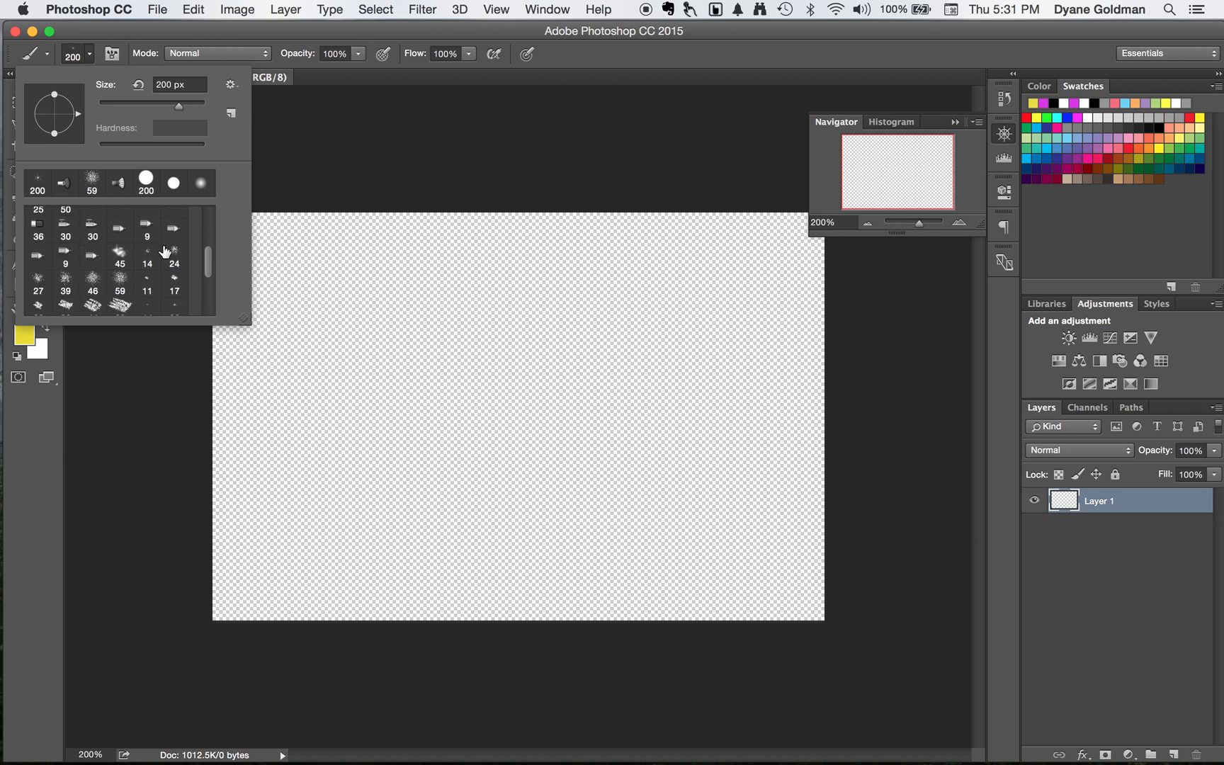
scroll(165, 250, "up", 4)
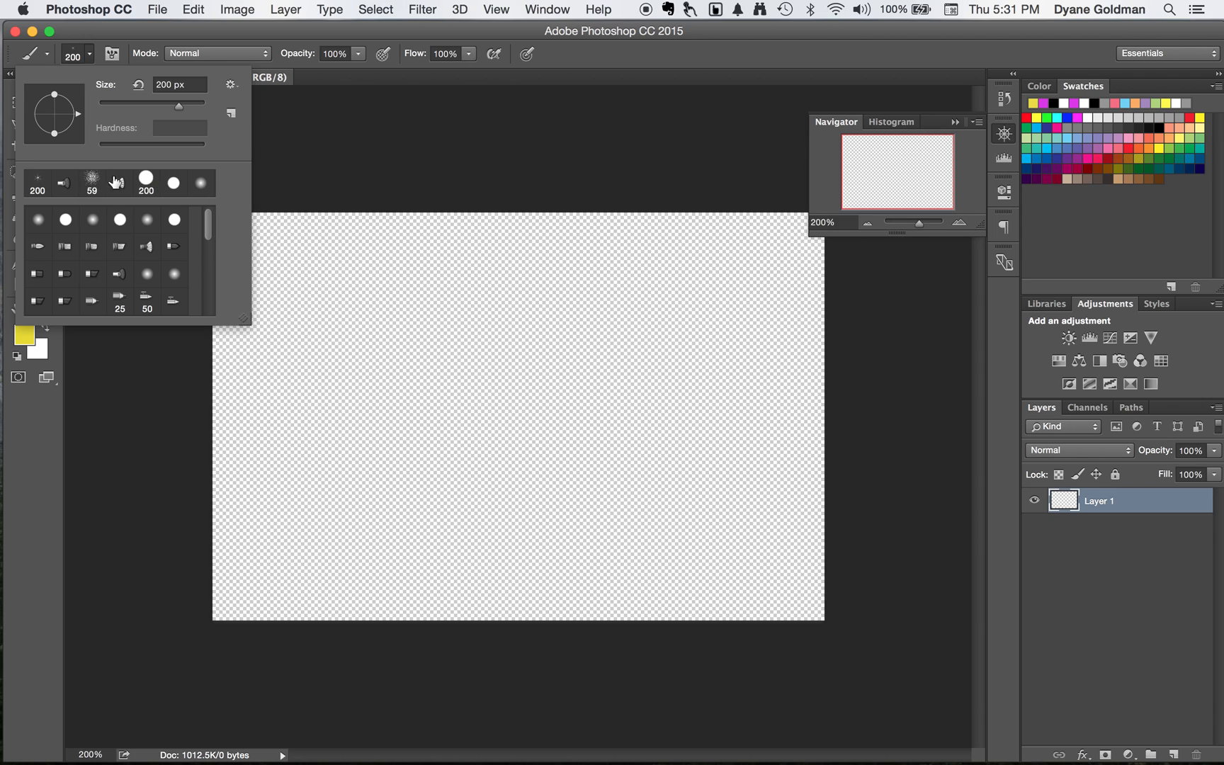
left_click(152, 180)
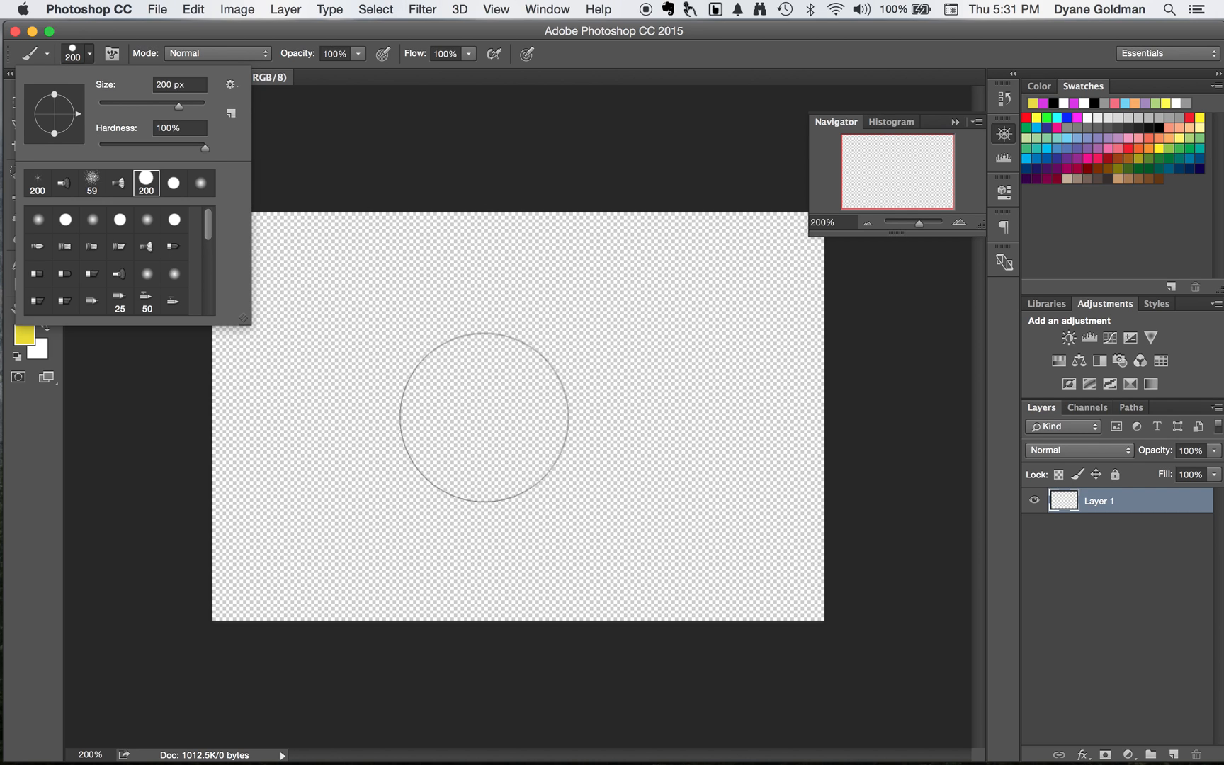
Reduce the brush size to 89 px and leave the hardness at 100%
mouse_move(179, 105)
left_mouse_down()
mouse_move(117, 106)
mouse_move(192, 99)
mouse_move(145, 105)
left_mouse_up()
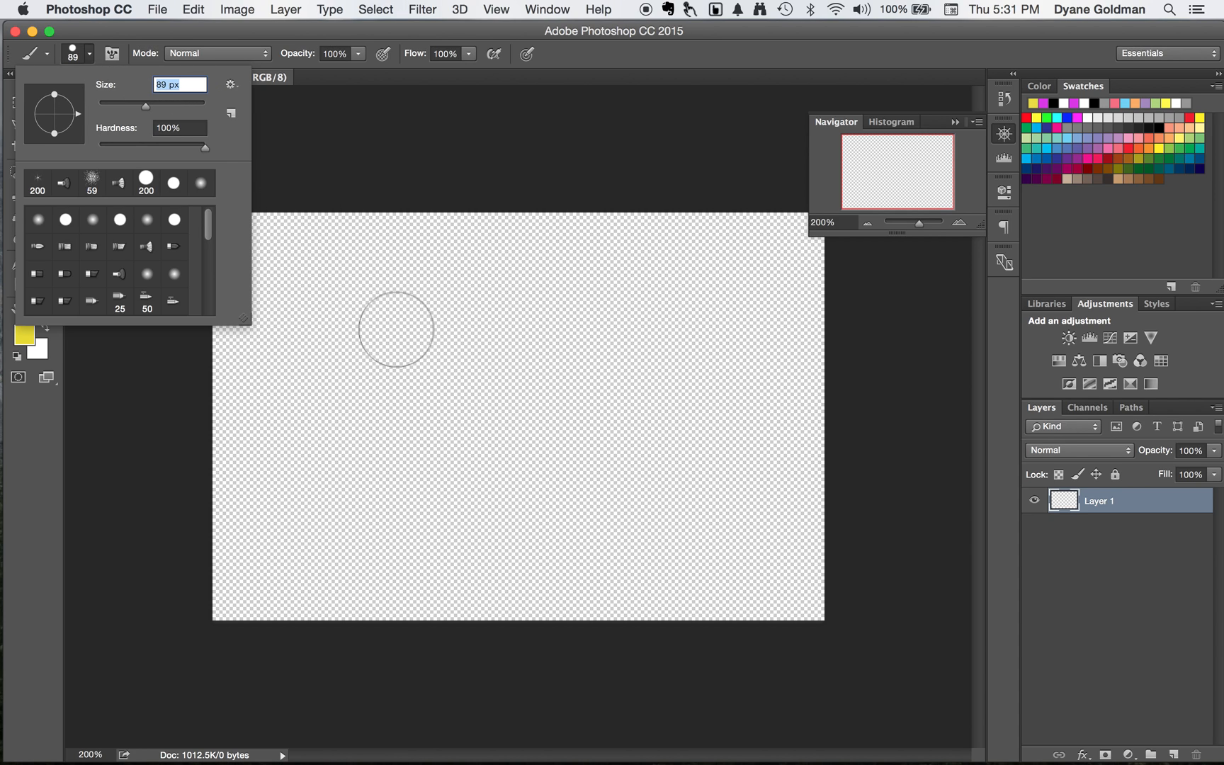
key("BackSpace")
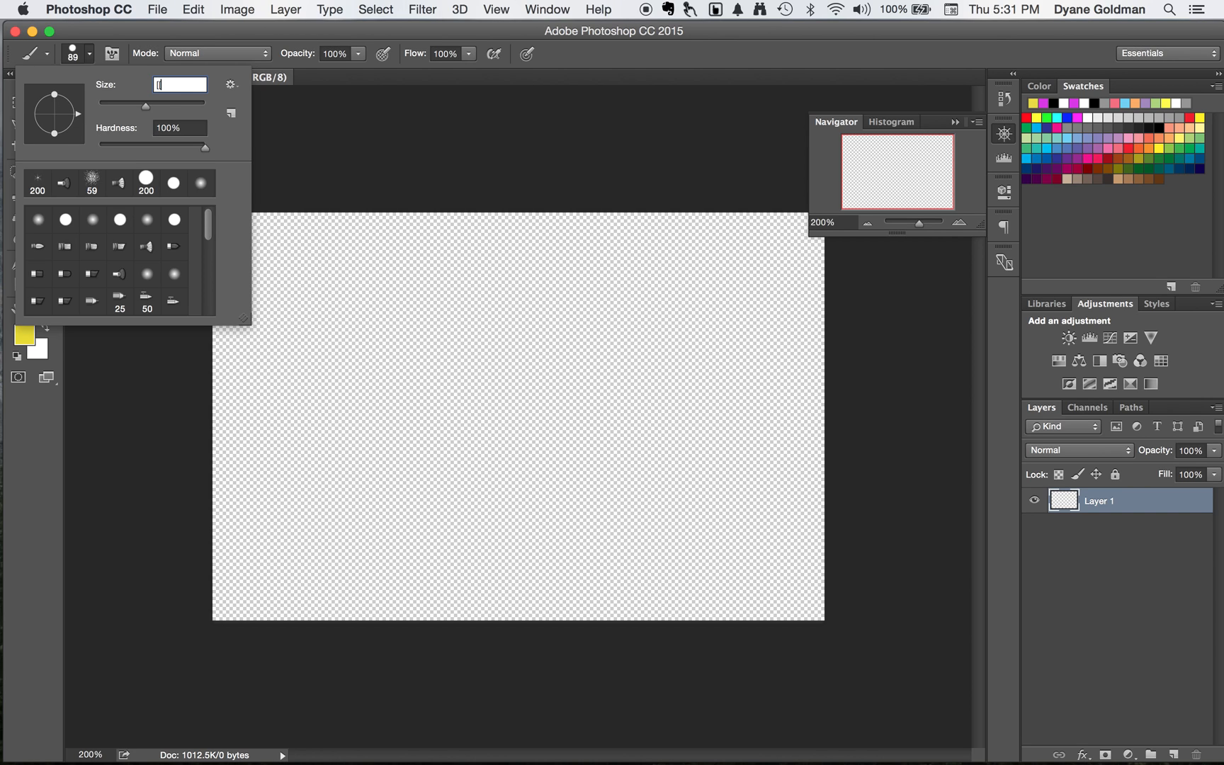
key("Return")
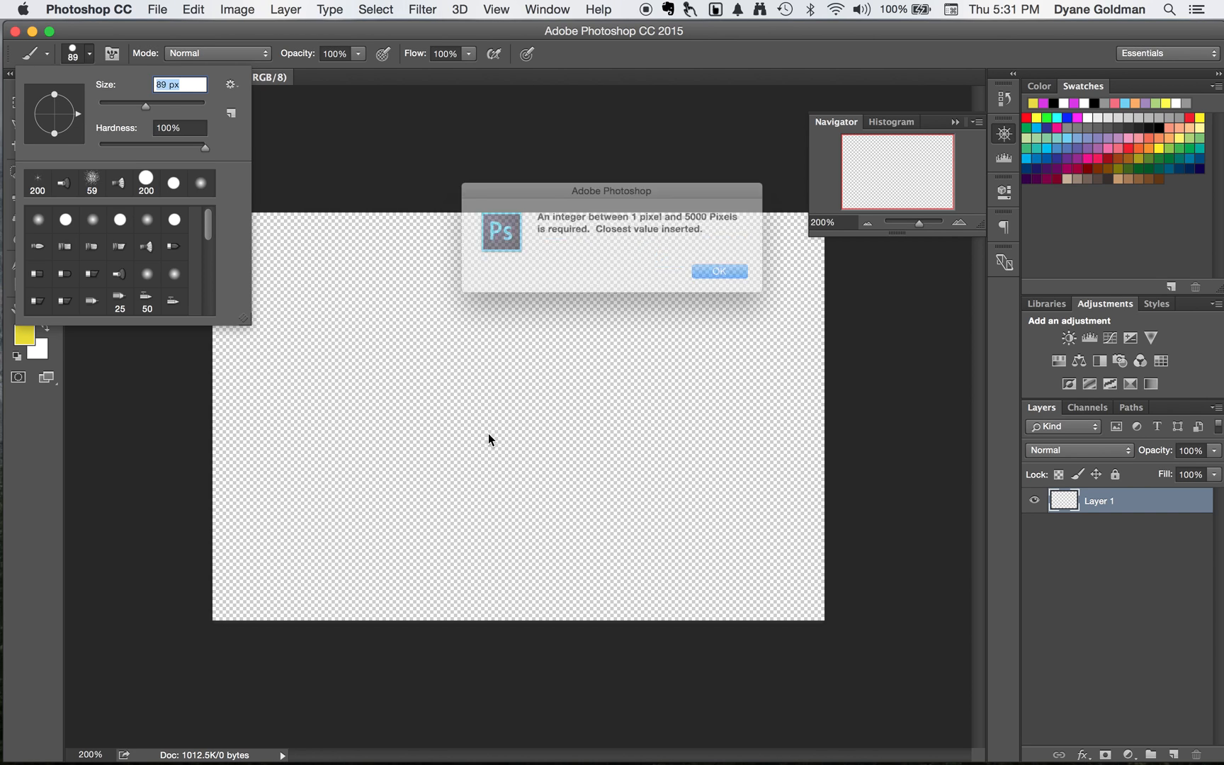
left_click(726, 279)
Paint a thick bent yellow stroke near the canvas centre and three separate yellow dots beside it
left_click(489, 435)
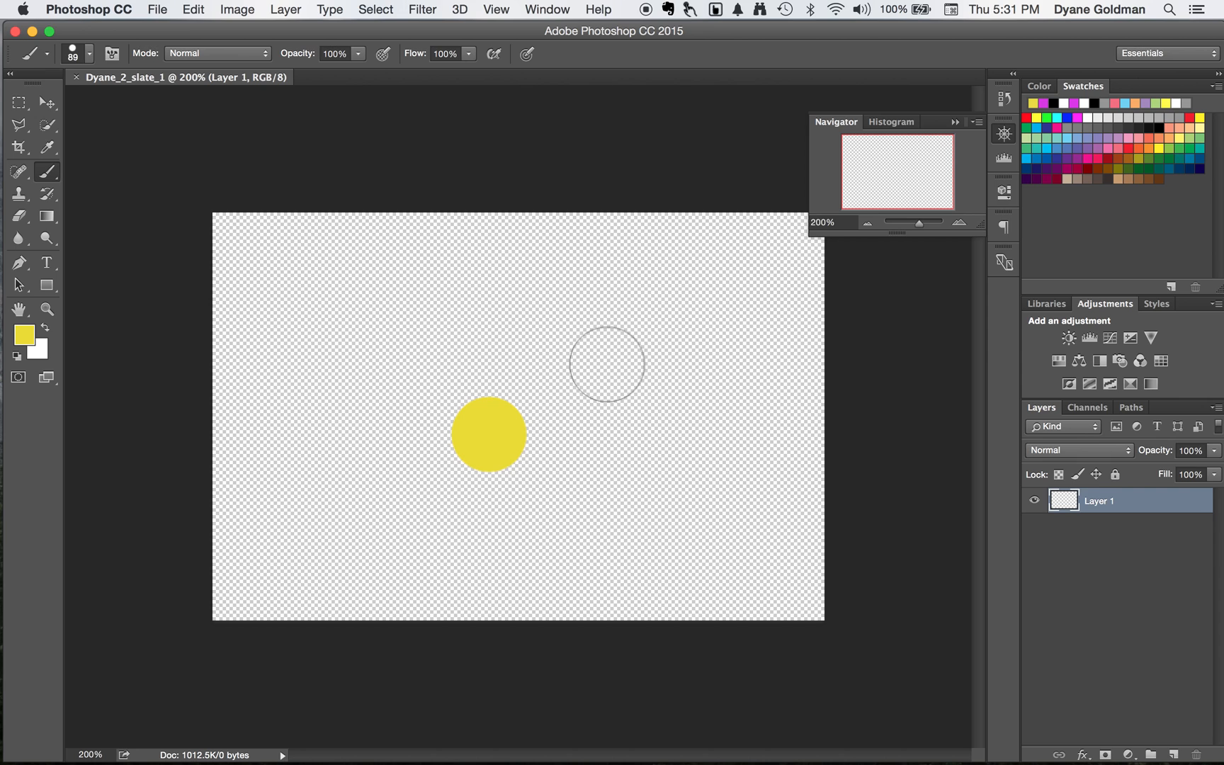
mouse_move(443, 328)
left_mouse_down()
mouse_move(479, 354)
mouse_move(563, 340)
left_mouse_up()
left_click_drag(640, 364, 659, 373)
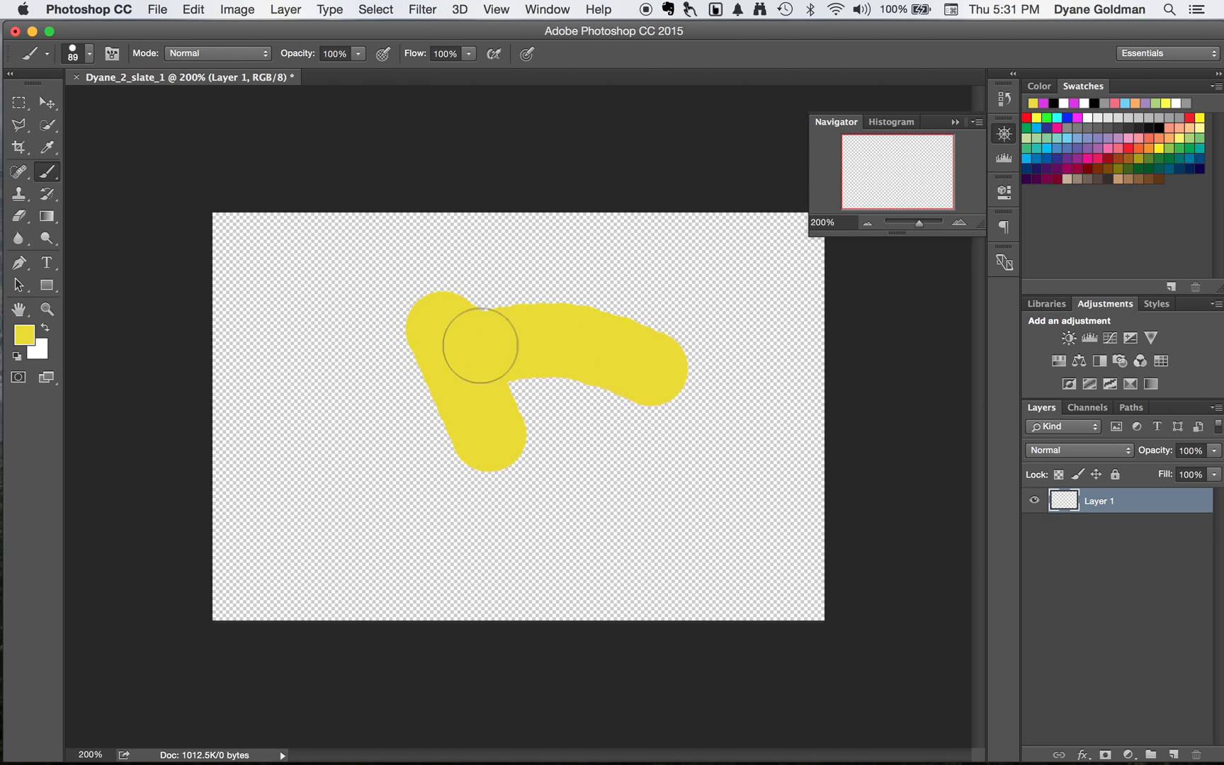
left_click(27, 169)
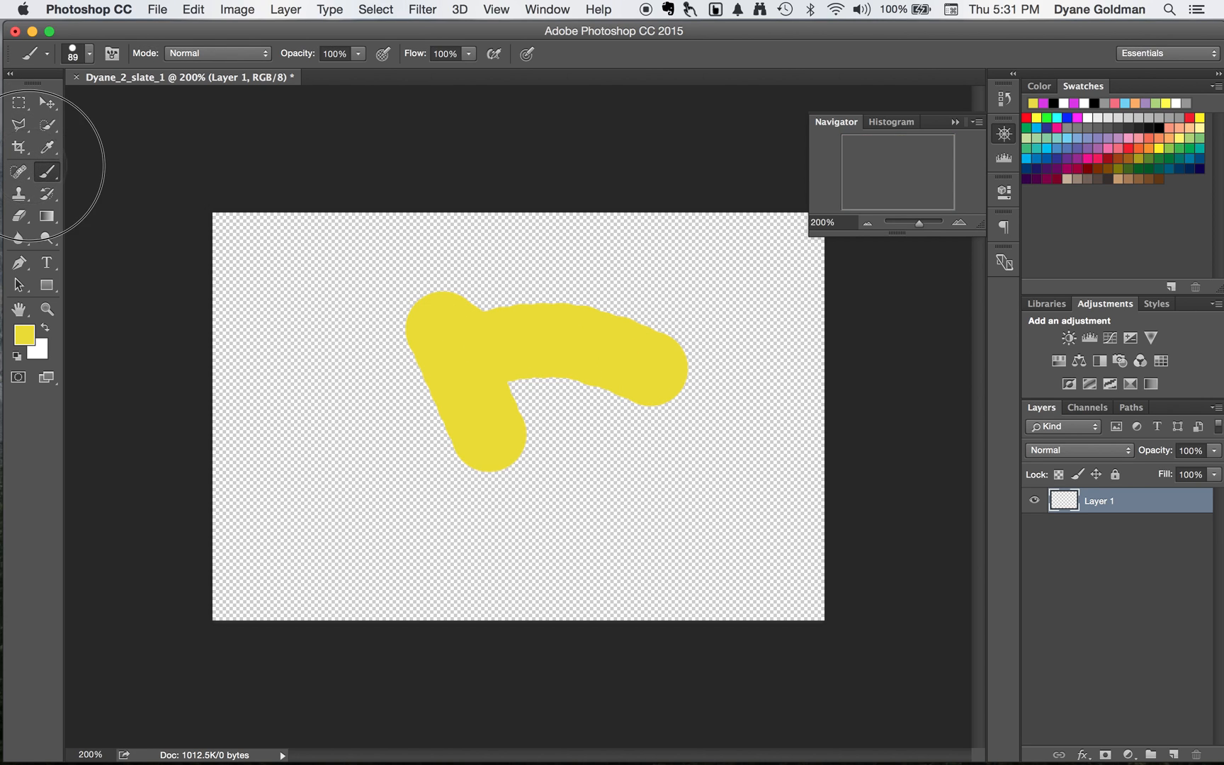
left_click(52, 171)
left_click(355, 295)
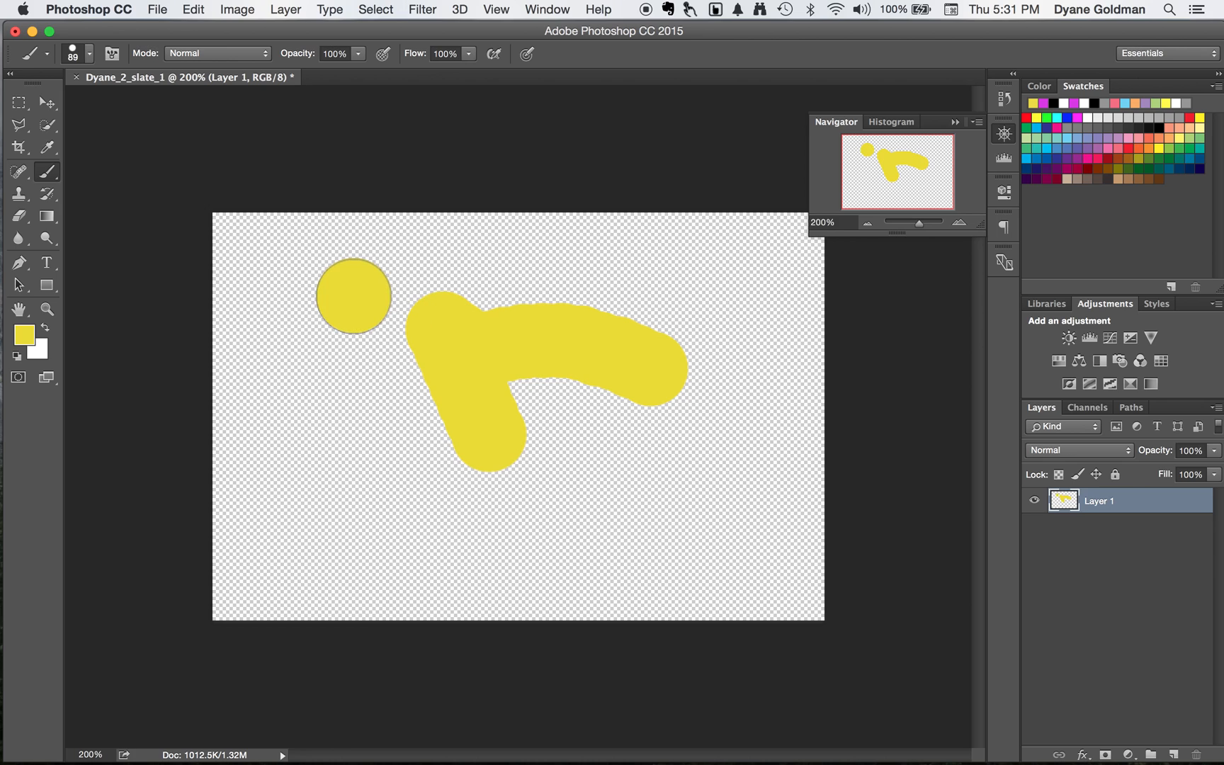
left_click(349, 379)
left_click(413, 464)
Enlarge and shrink the brush size repeatedly in steps, ending at 250 px
key("bracketright")
key("bracketright")
key("bracketright")
key("bracketright")
key("bracketright")
key("bracketright")
key("bracketright")
key("bracketright")
key("bracketright")
key("bracketleft")
key("bracketleft")
key("bracketleft")
key("bracketleft")
key("bracketleft")
key("bracketleft")
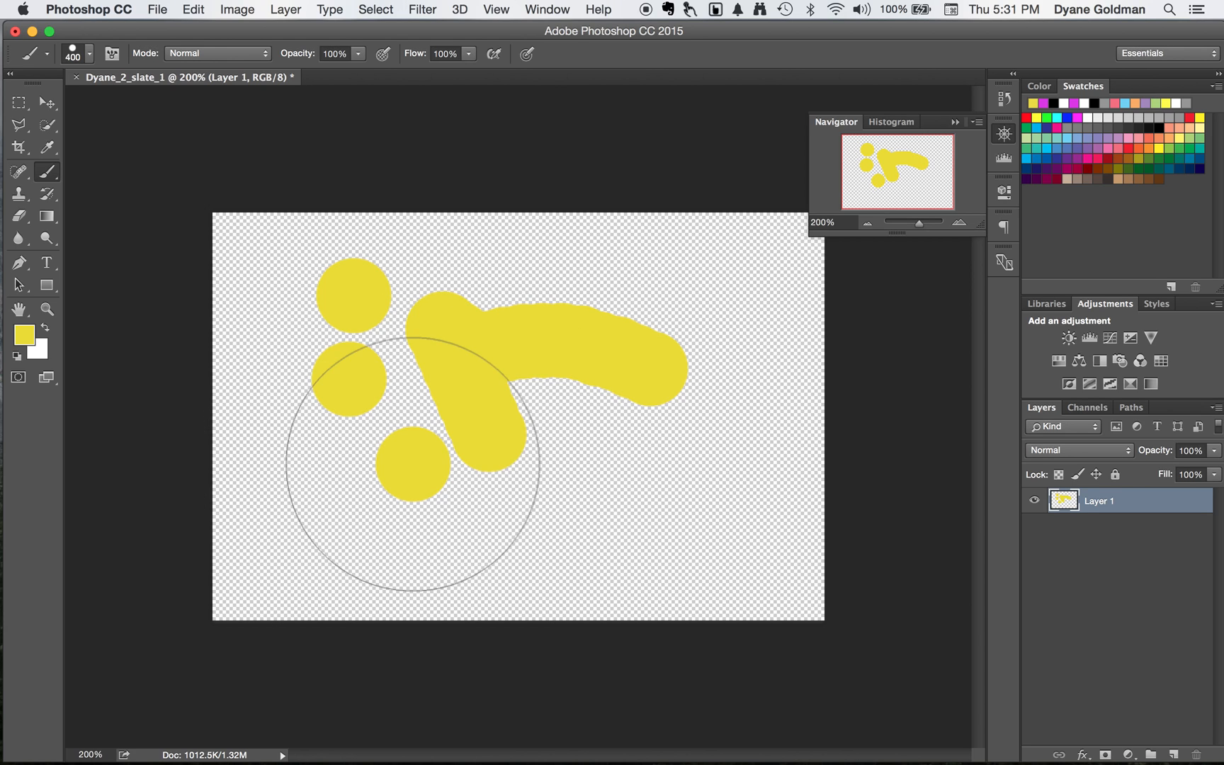
key("bracketleft")
key("bracketleft")
key("bracketleft")
key("bracketleft")
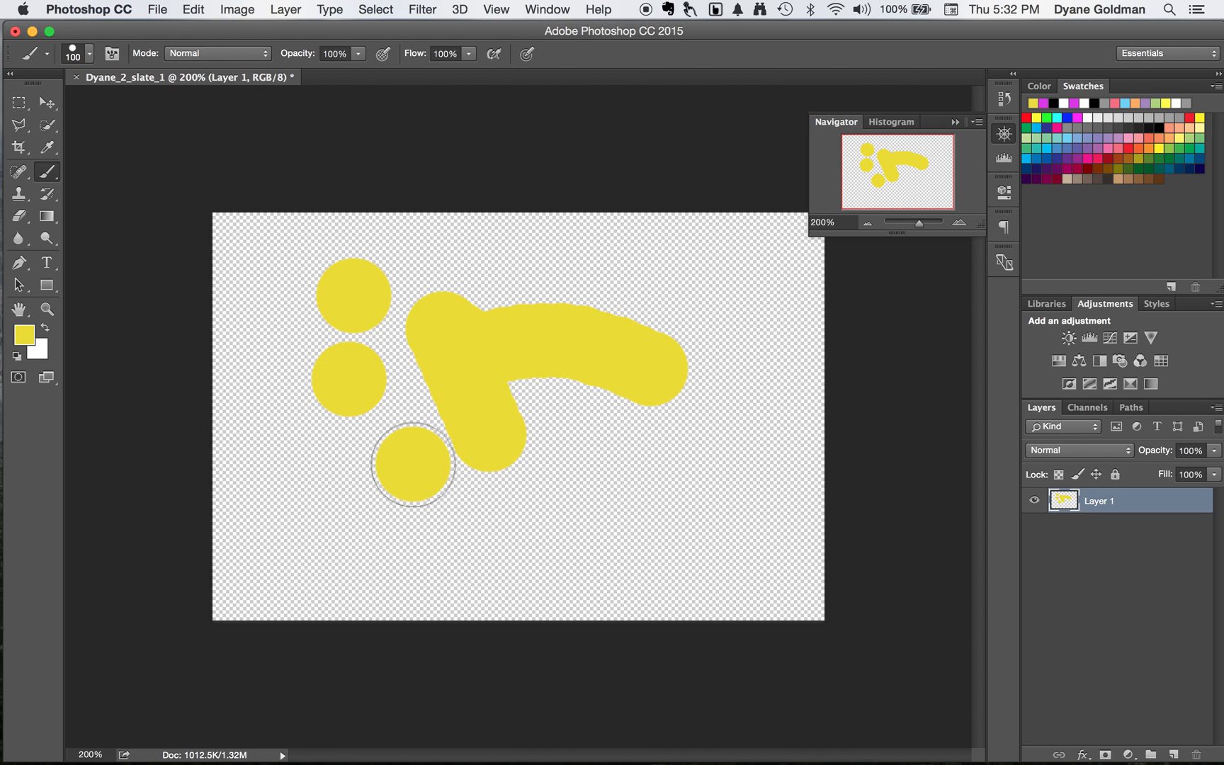
key("bracketright")
key("bracketright")
key("bracketright")
key("bracketright")
key("bracketright")
key("bracketright")
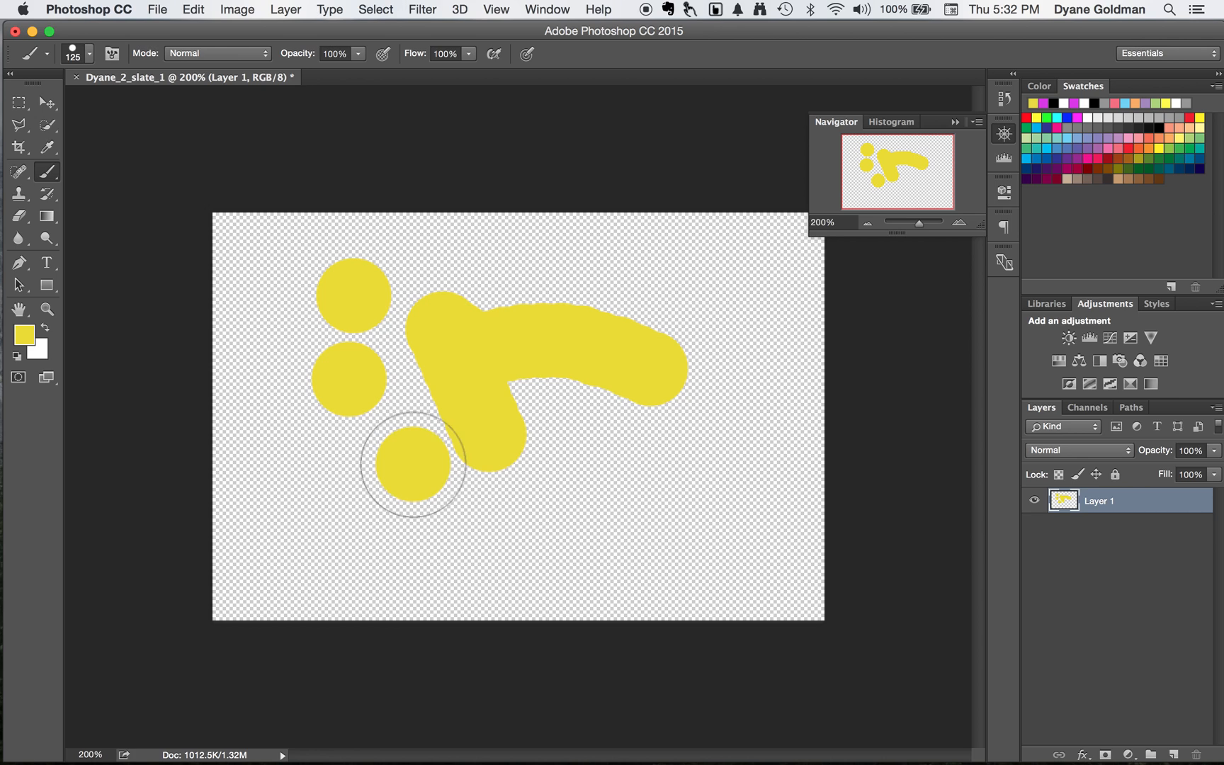
key("bracketleft")
key("bracketleft")
key("bracketleft")
key("bracketleft")
key("bracketright")
key("bracketright")
key("bracketright")
key("bracketright")
key("bracketright")
Display the History panel and make it taller to show the full list of states
left_click(549, 9)
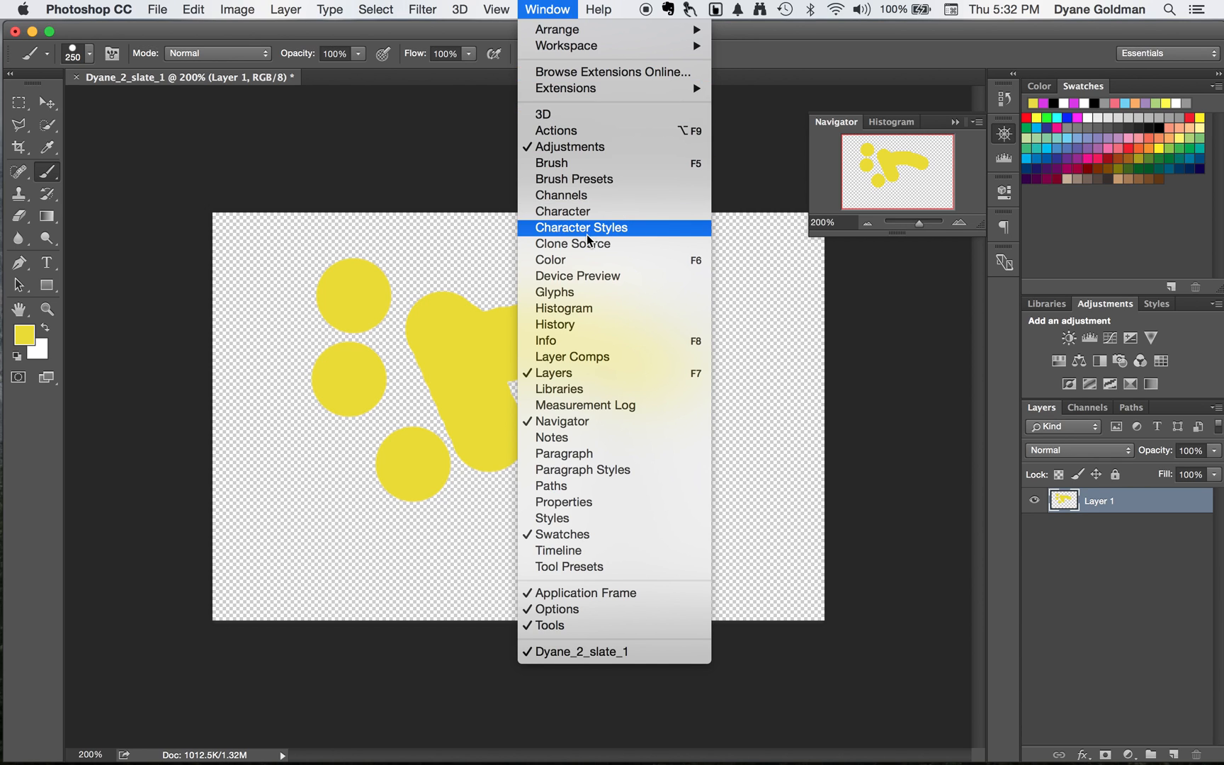
left_click(574, 326)
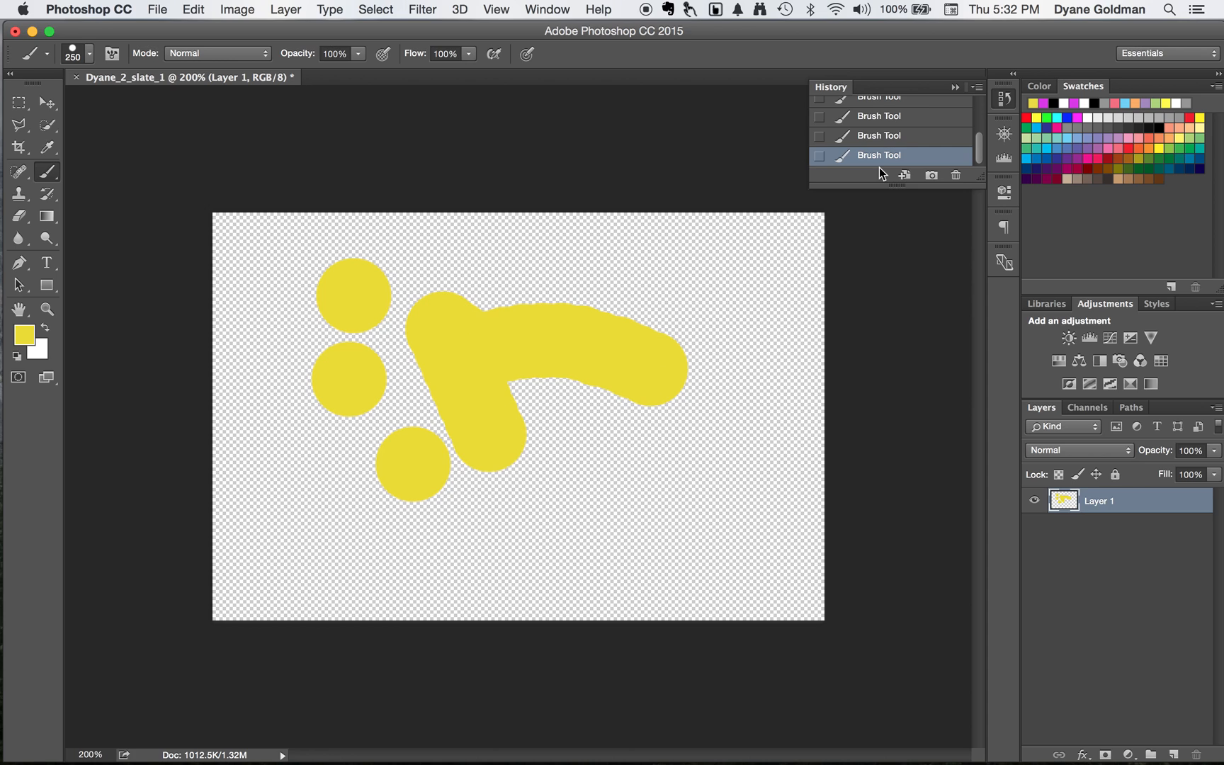
left_click_drag(973, 183, 970, 303)
Step back through the brush strokes in the history one by one to the New state
left_click(928, 208)
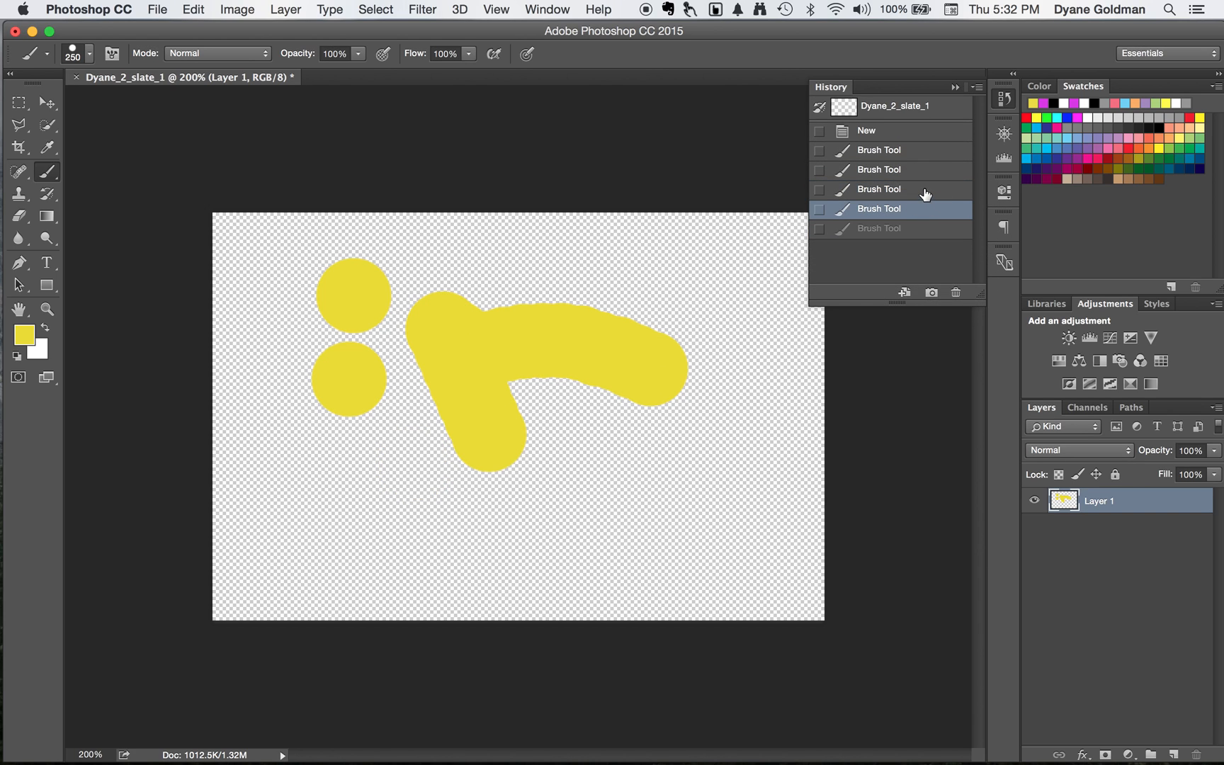
left_click(924, 189)
left_click(922, 173)
left_click(917, 153)
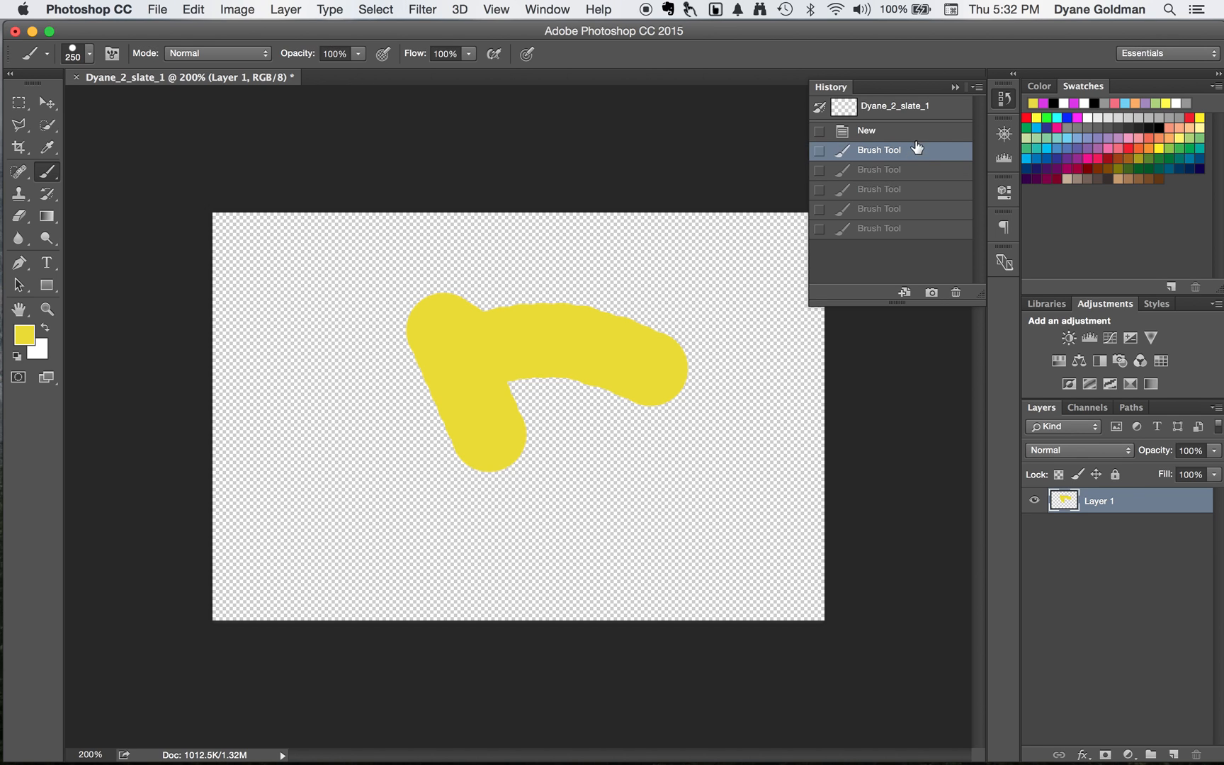
left_click(916, 133)
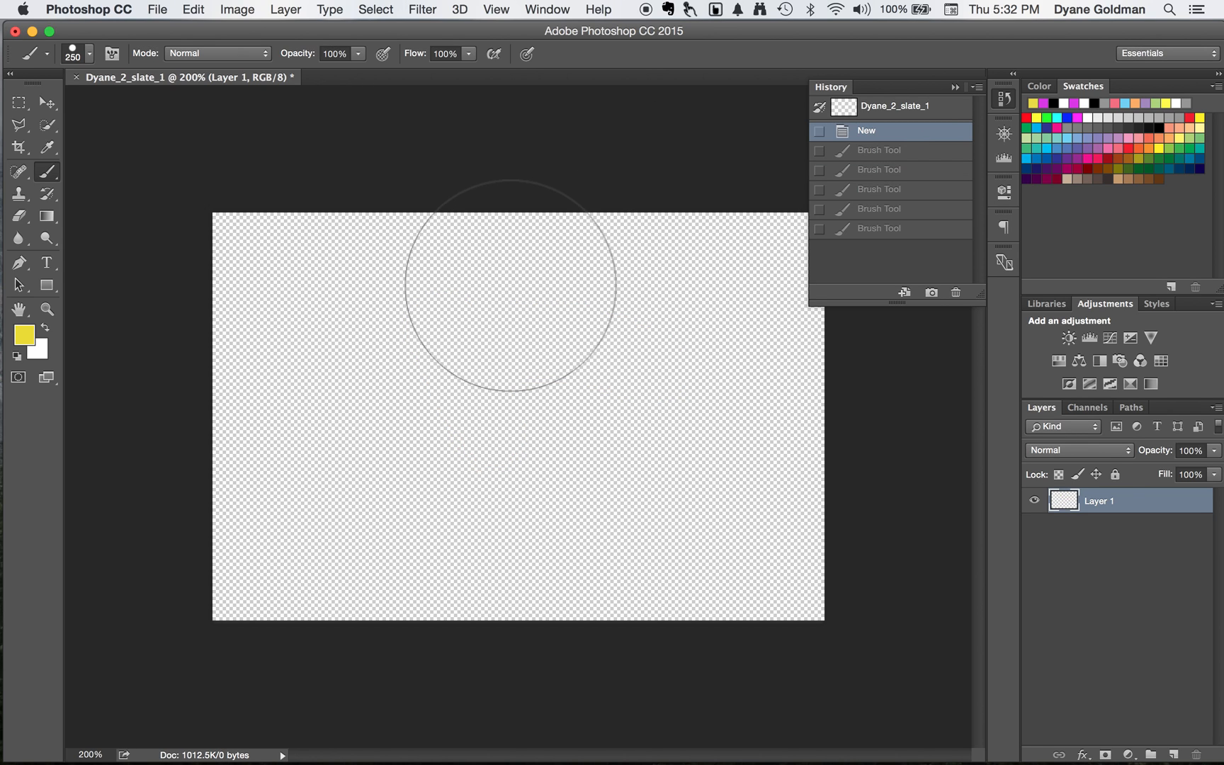
Reduce the brush size to 90 px and paint a looping yellow stroke across the canvas
key("bracketleft")
key("bracketleft")
key("bracketleft")
key("bracketleft")
key("bracketleft")
key("bracketleft")
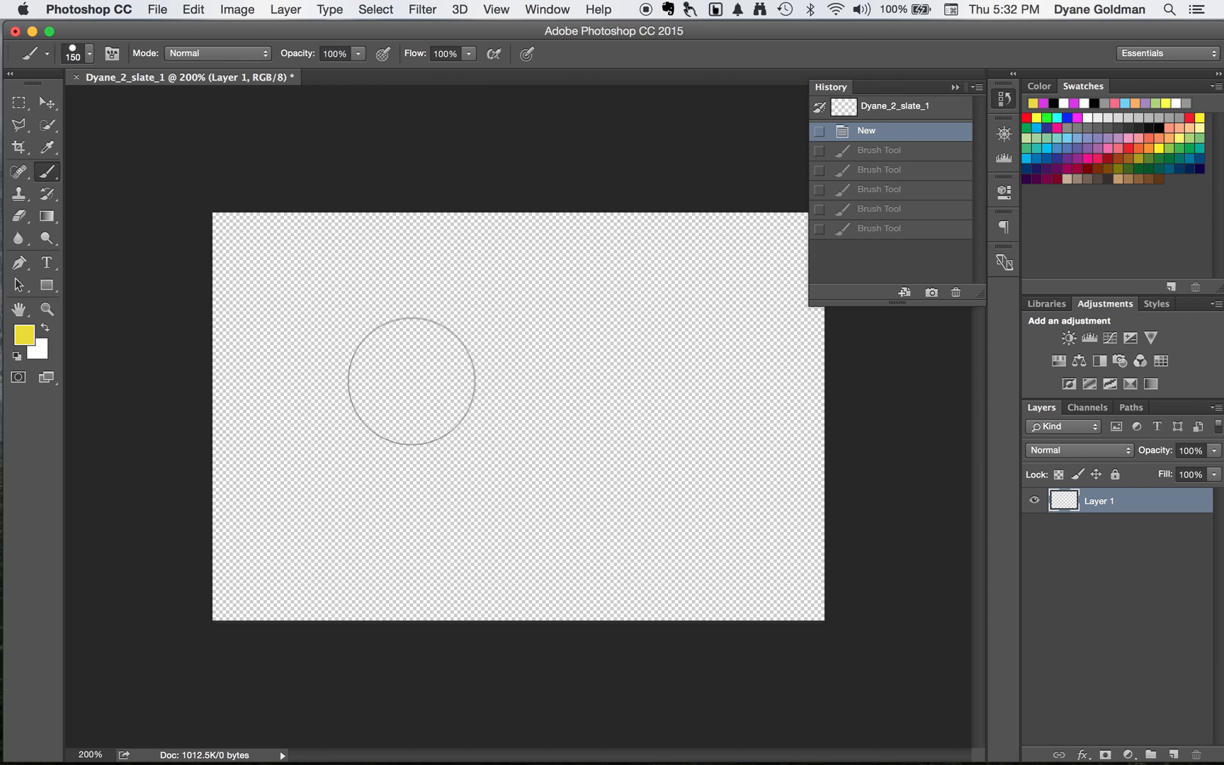
mouse_move(324, 325)
left_mouse_down()
mouse_move(455, 328)
mouse_move(518, 408)
mouse_move(478, 495)
mouse_move(408, 491)
mouse_move(402, 433)
mouse_move(565, 340)
mouse_move(599, 351)
left_mouse_up()
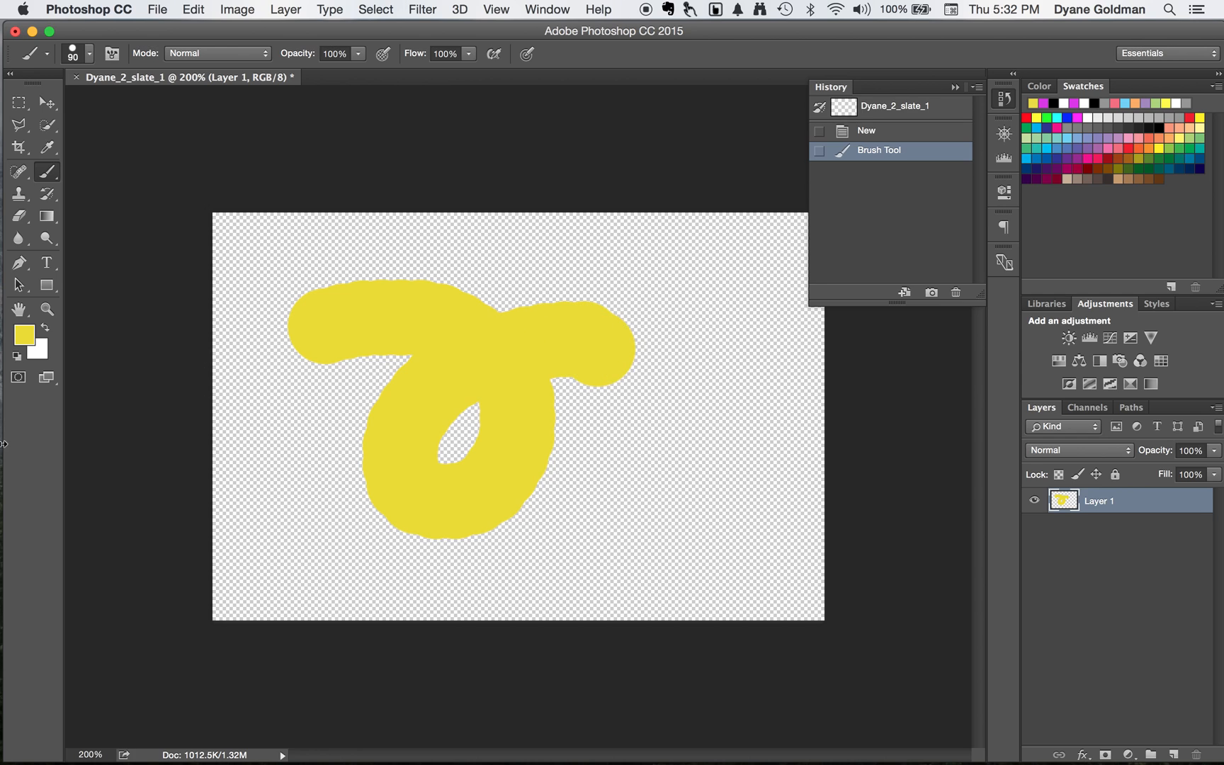
left_click(24, 334)
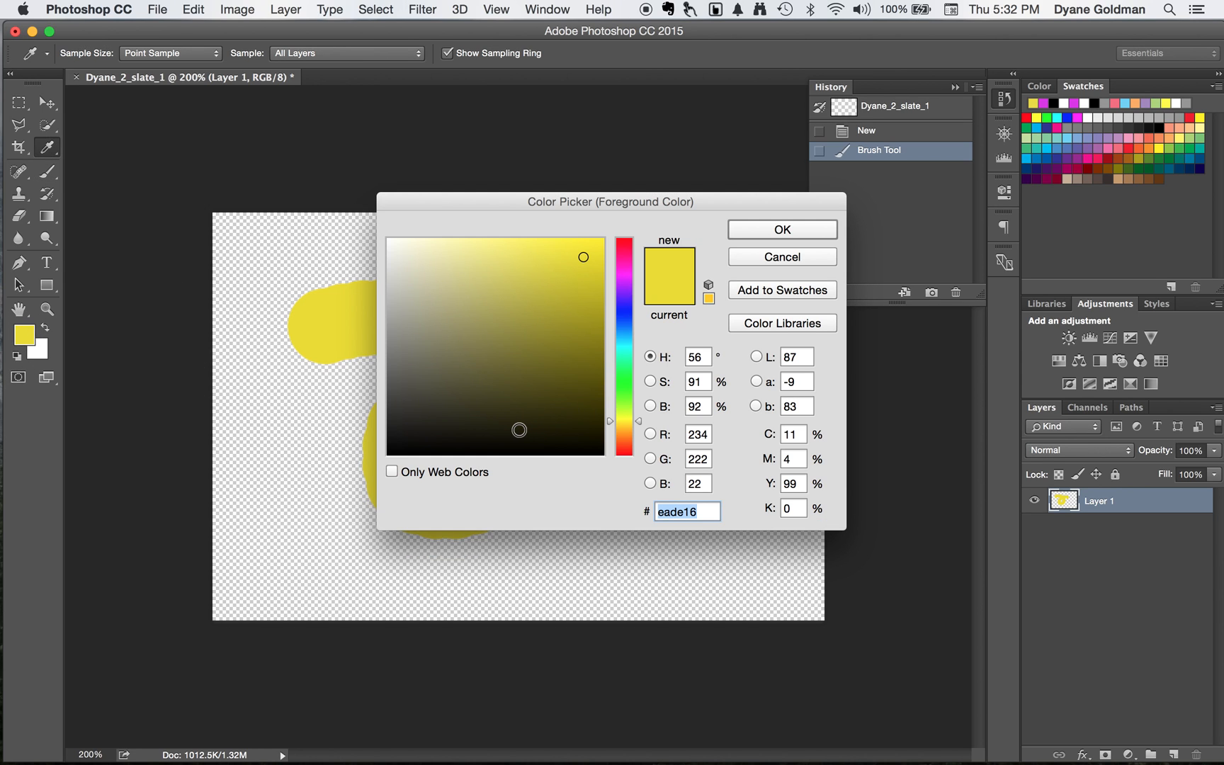
left_click(518, 433)
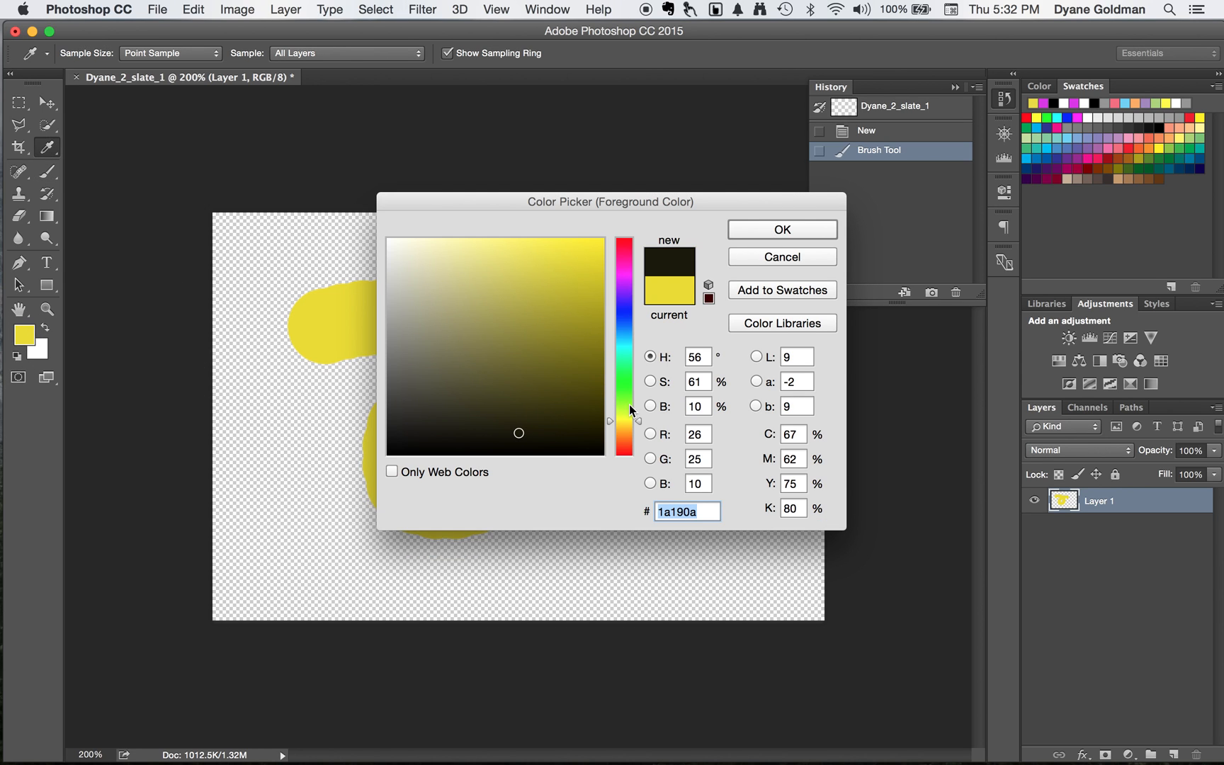
left_click(625, 431)
left_click(555, 324)
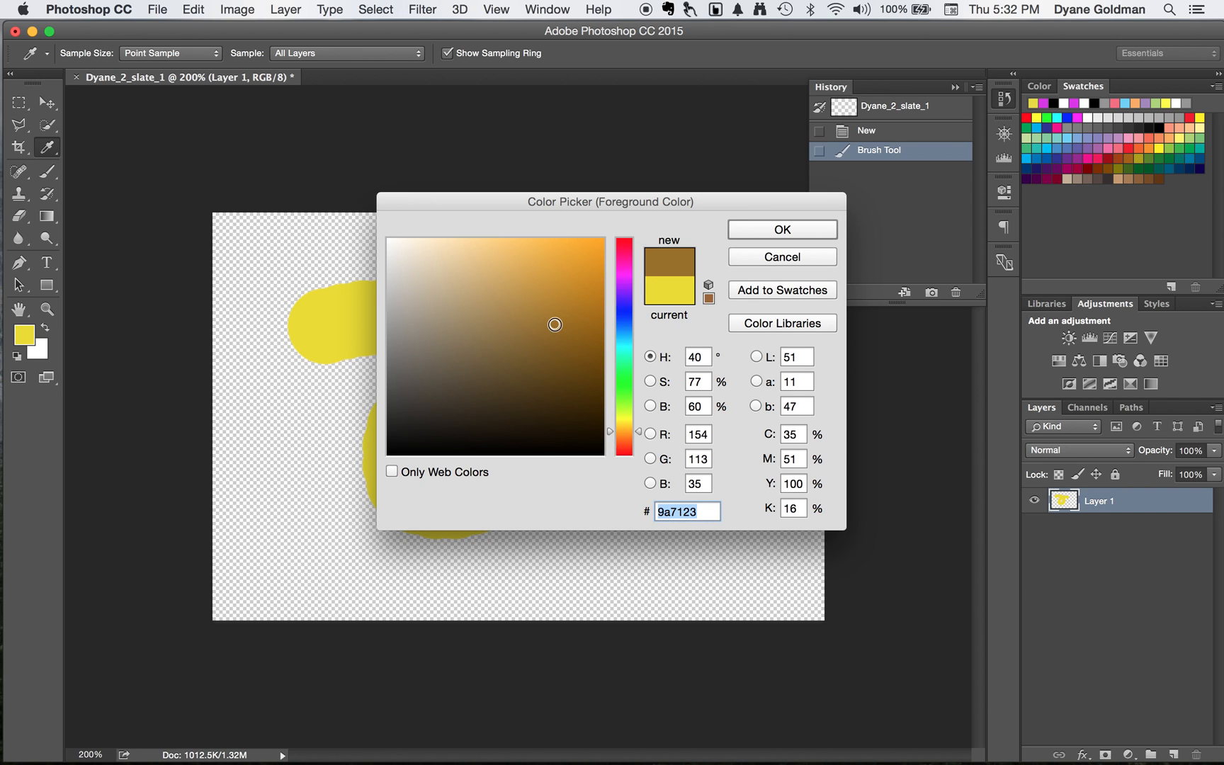
left_click(781, 256)
left_click(30, 339)
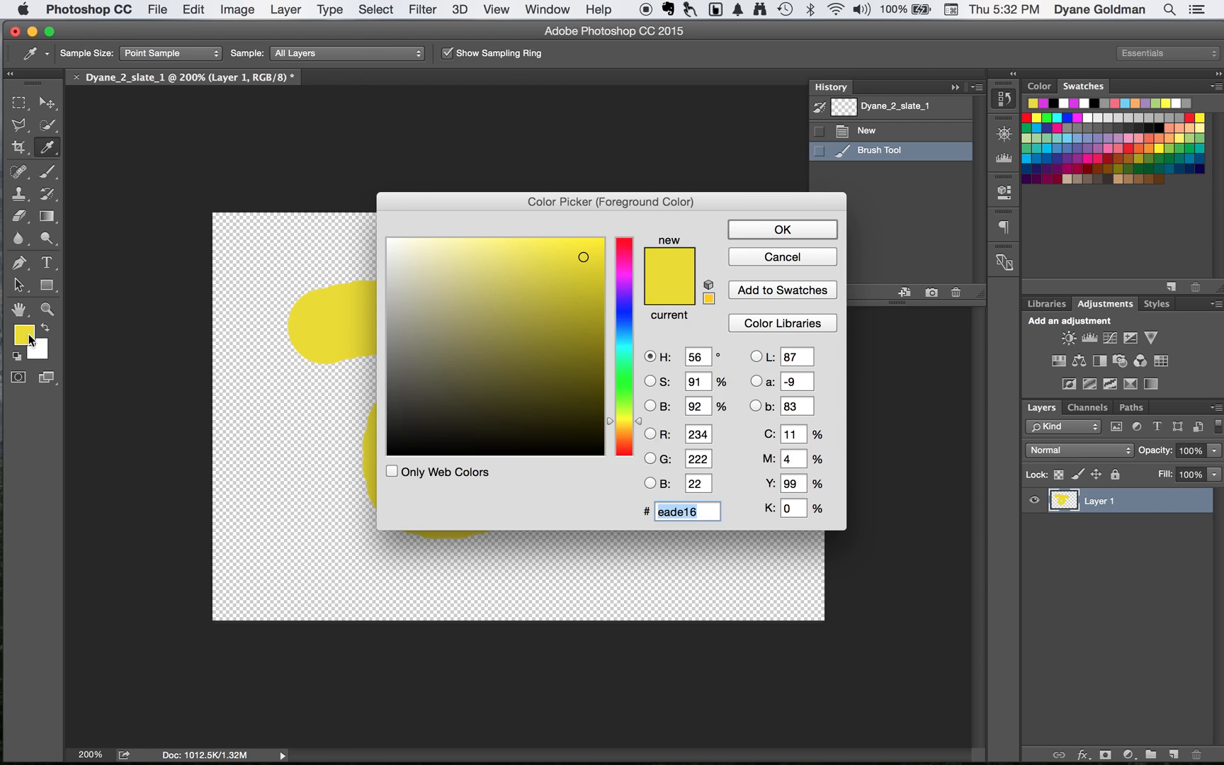
left_click(813, 255)
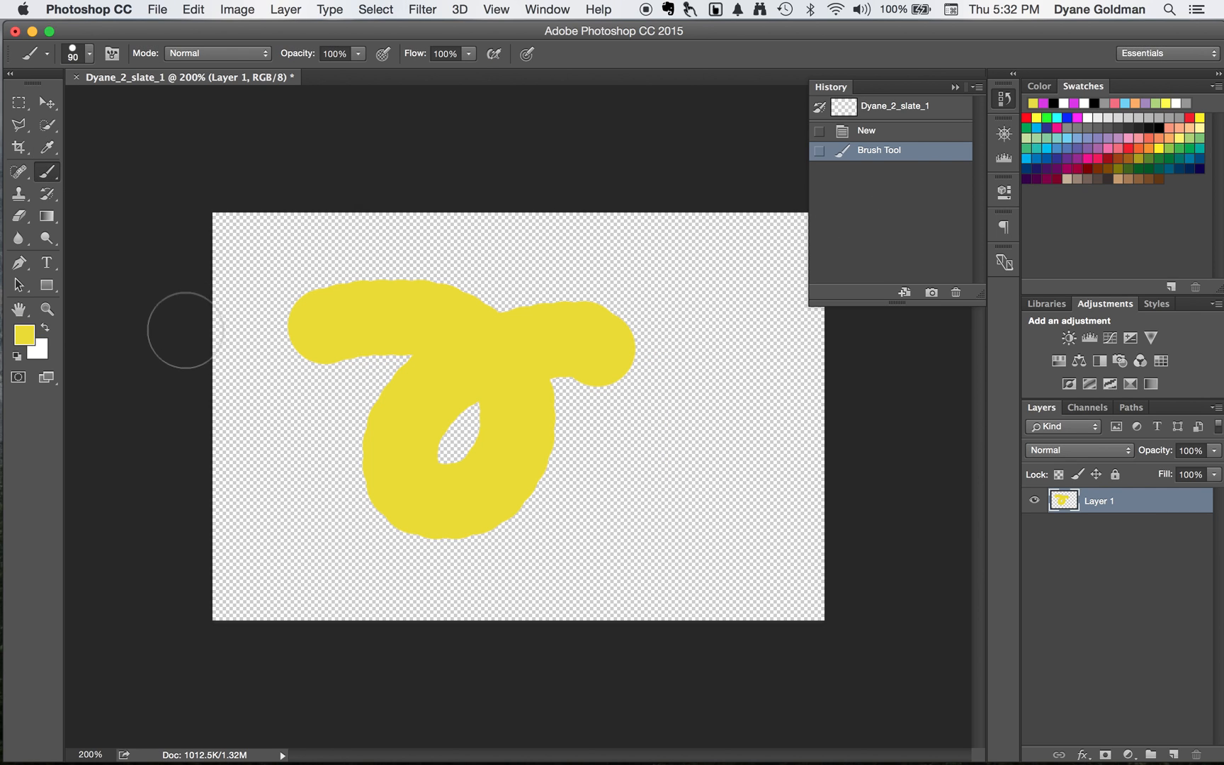
Swap the foreground and background colors back and forth and reset them to the default black and white
left_click(46, 327)
left_click(46, 327)
left_click(46, 327)
left_click(46, 326)
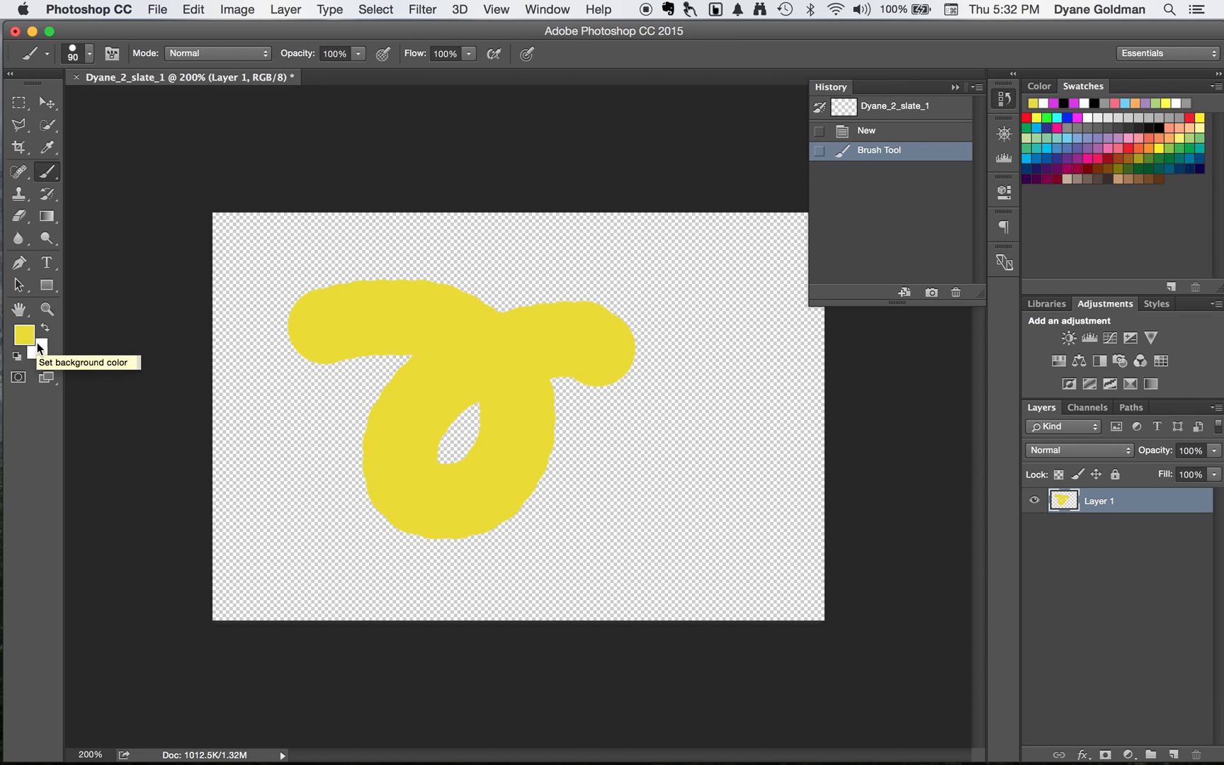
left_click(47, 327)
left_click(46, 327)
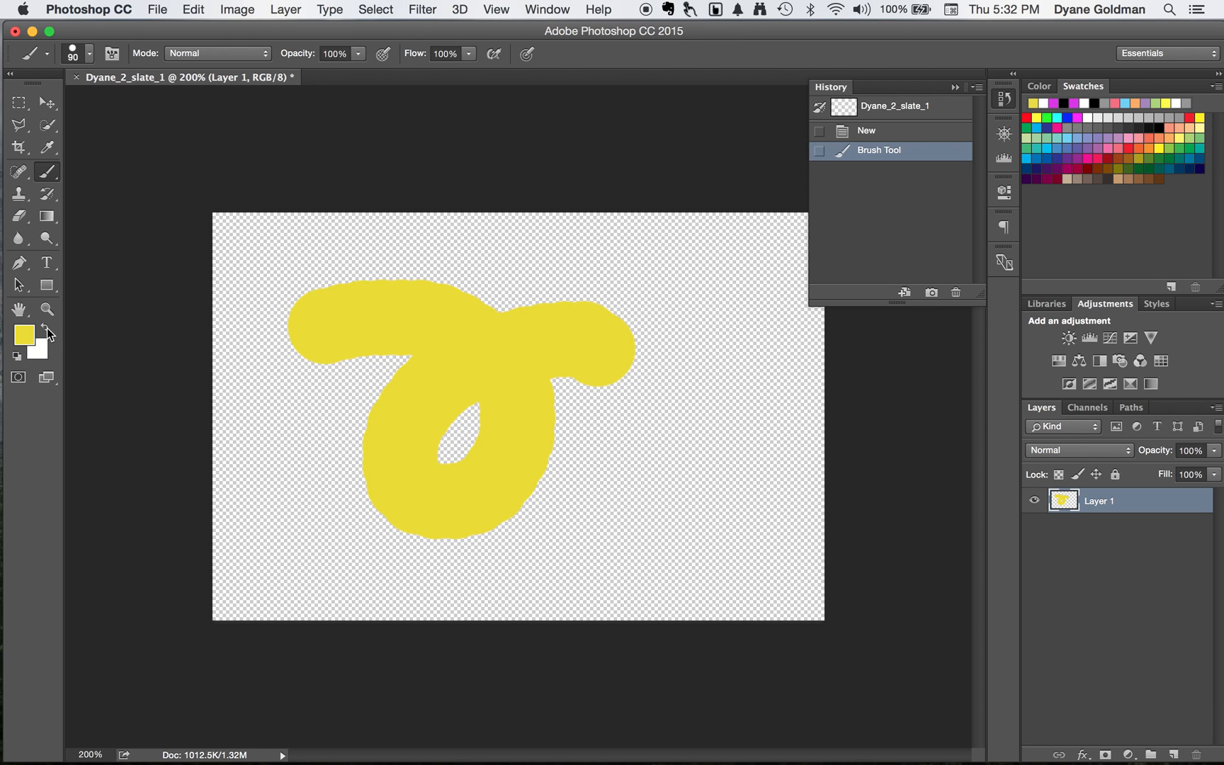
left_click(17, 356)
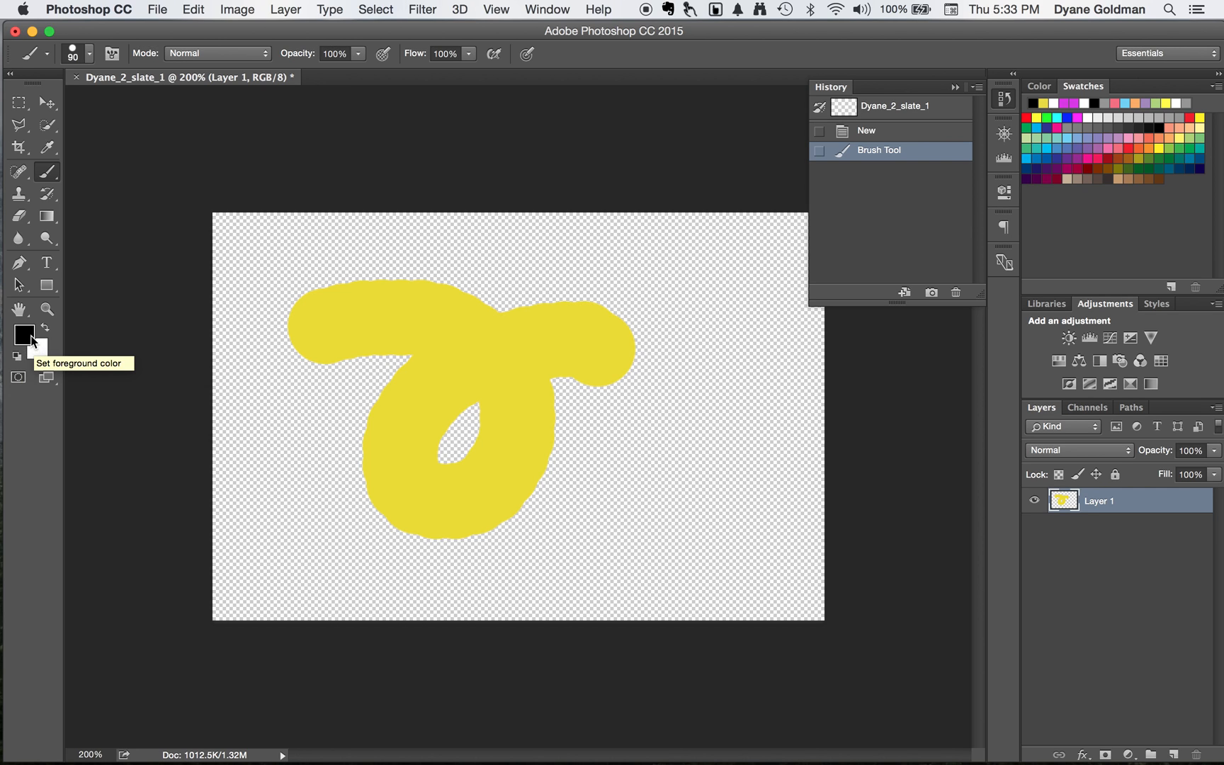
Set the foreground color to red #d91010 and paint a J-shaped stroke over the yellow loop
left_click(37, 346)
left_click(587, 271)
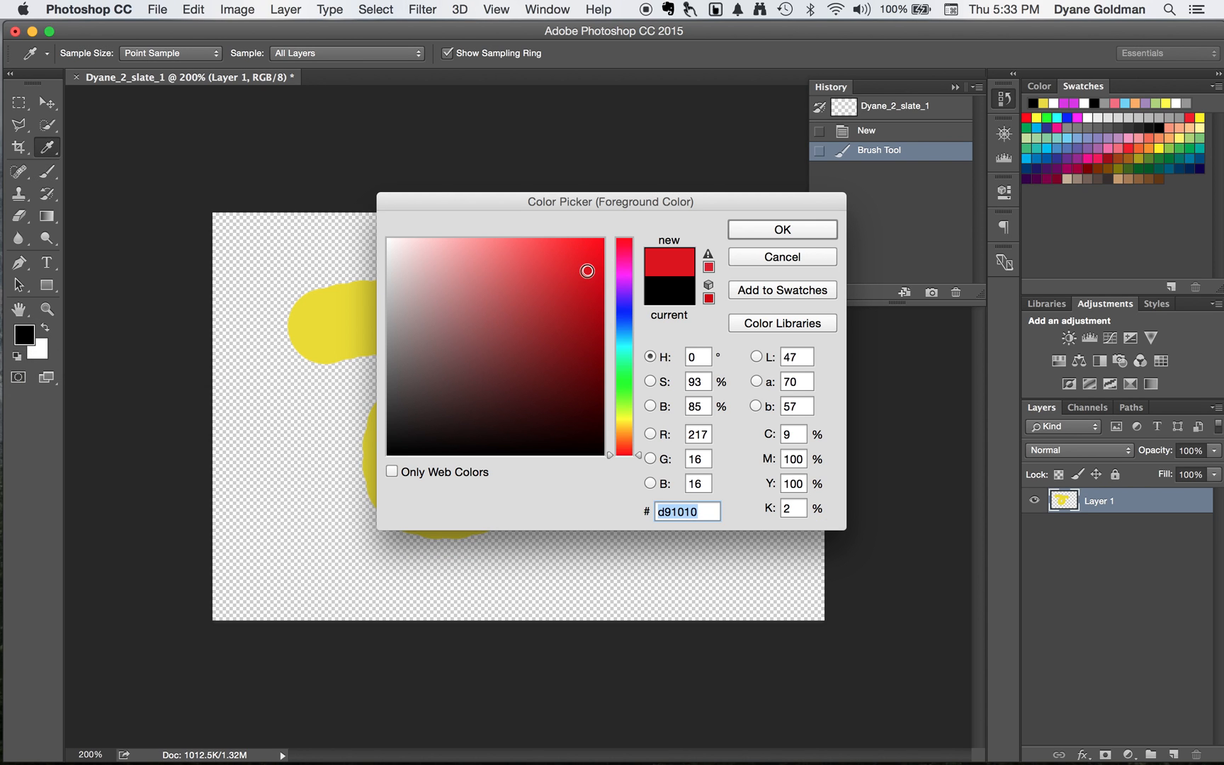
left_click(768, 227)
left_click(487, 282)
mouse_move(487, 286)
left_mouse_down()
mouse_move(472, 495)
mouse_move(414, 529)
mouse_move(338, 493)
mouse_move(293, 439)
left_mouse_up()
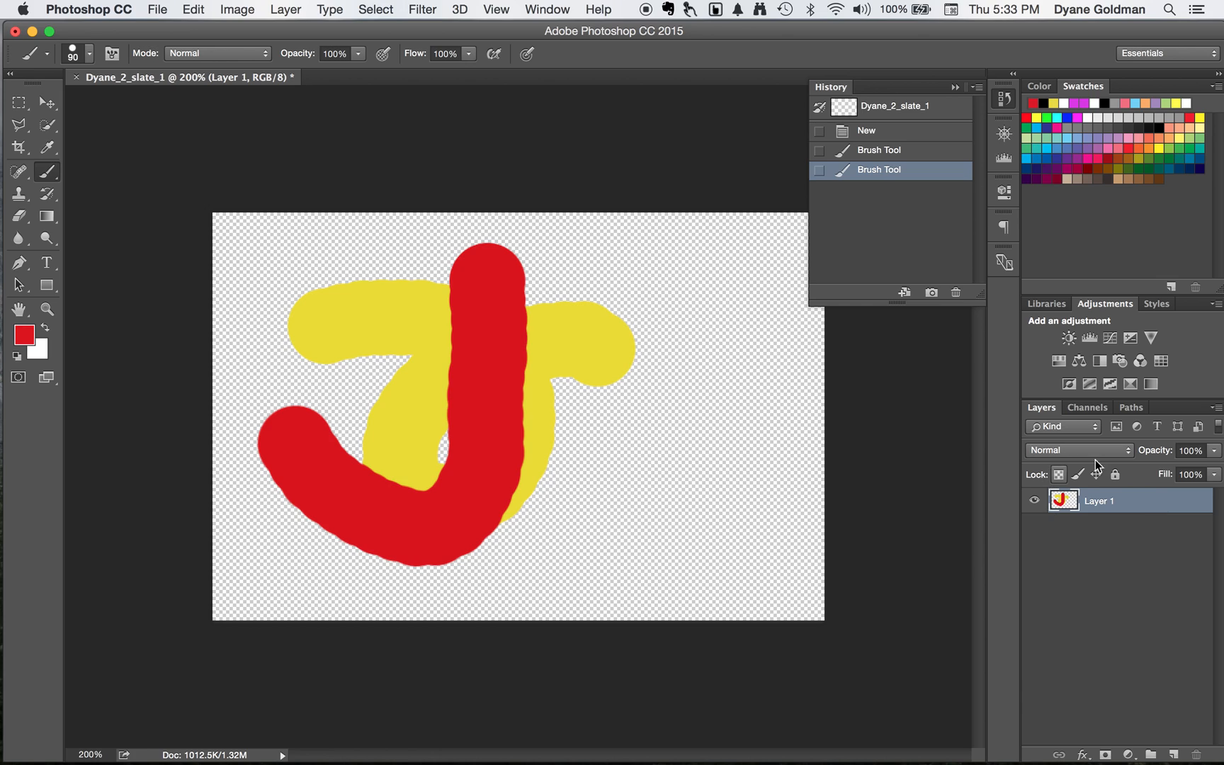
Create a new empty layer and move it below Layer 1
left_click(1175, 755)
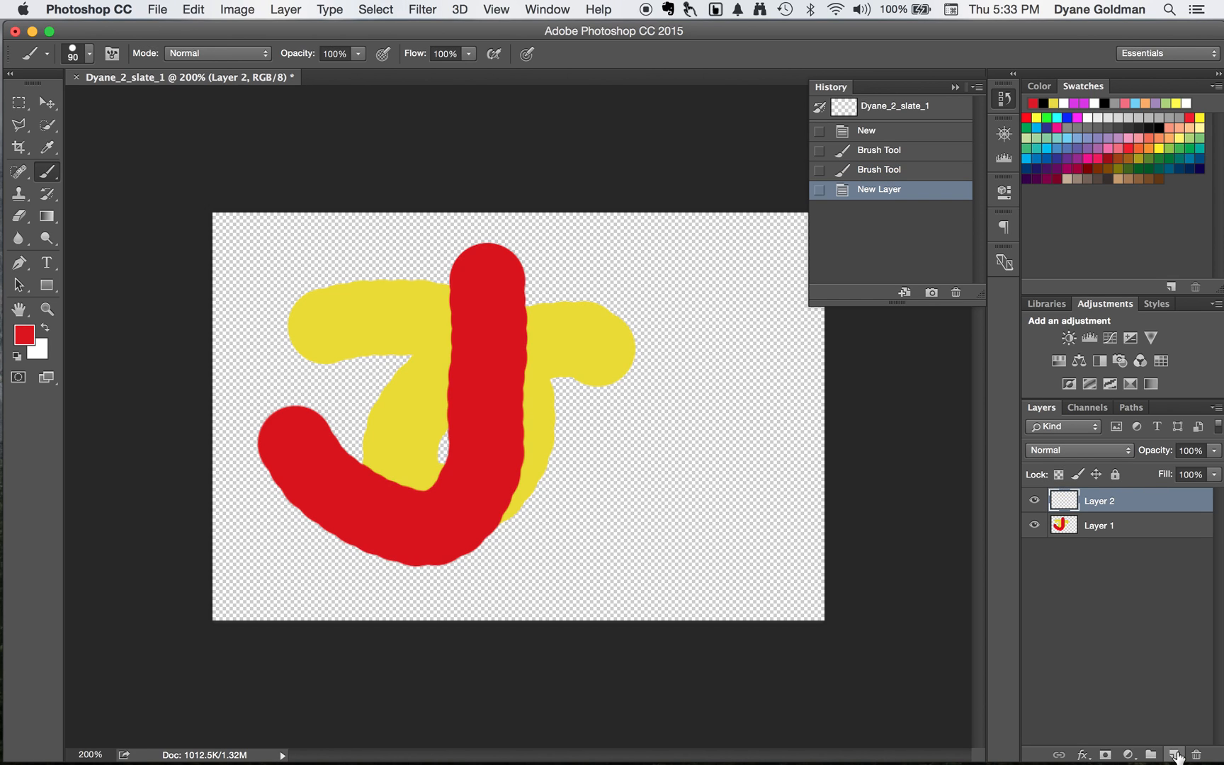
mouse_move(1134, 501)
left_mouse_down()
mouse_move(1147, 555)
mouse_move(1147, 508)
left_mouse_up()
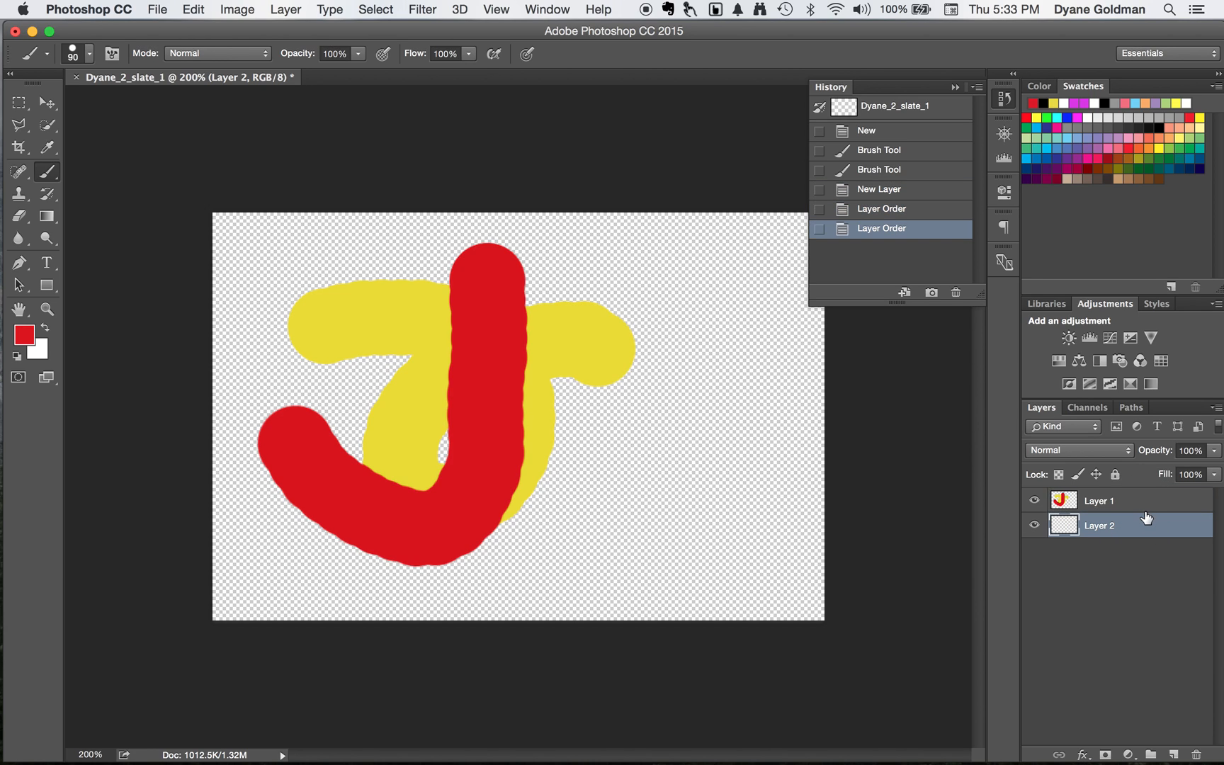
Keep Layer 2 below Layer 1 in the stacking order and open the Gradient tool's presets
mouse_move(1142, 525)
left_mouse_down()
mouse_move(1130, 506)
mouse_move(1134, 542)
left_mouse_up()
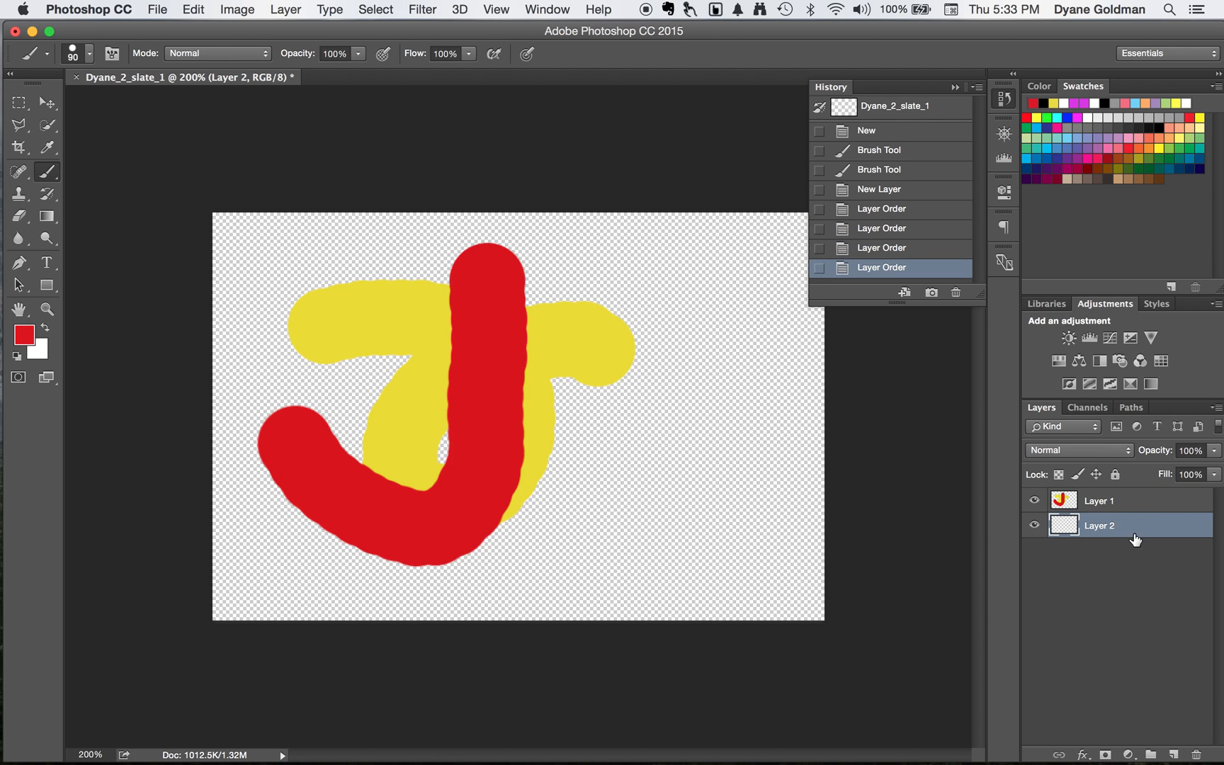
left_click(53, 220)
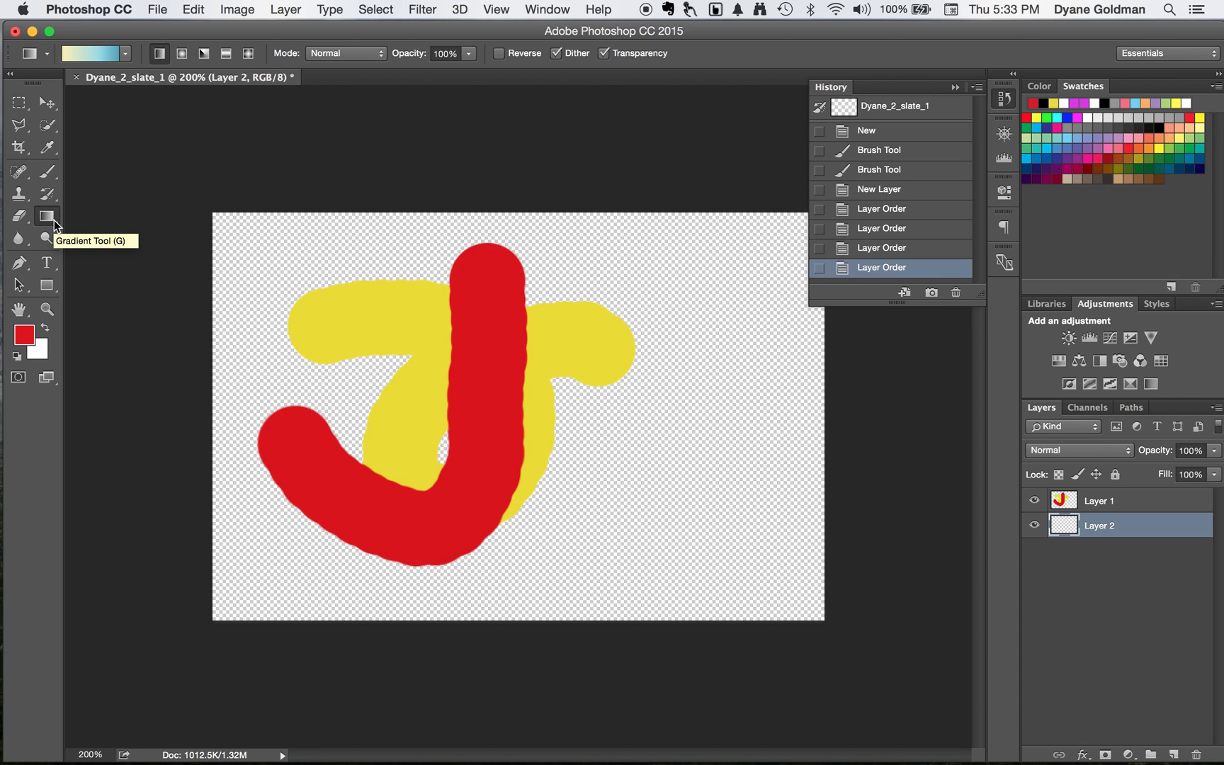
left_click(124, 53)
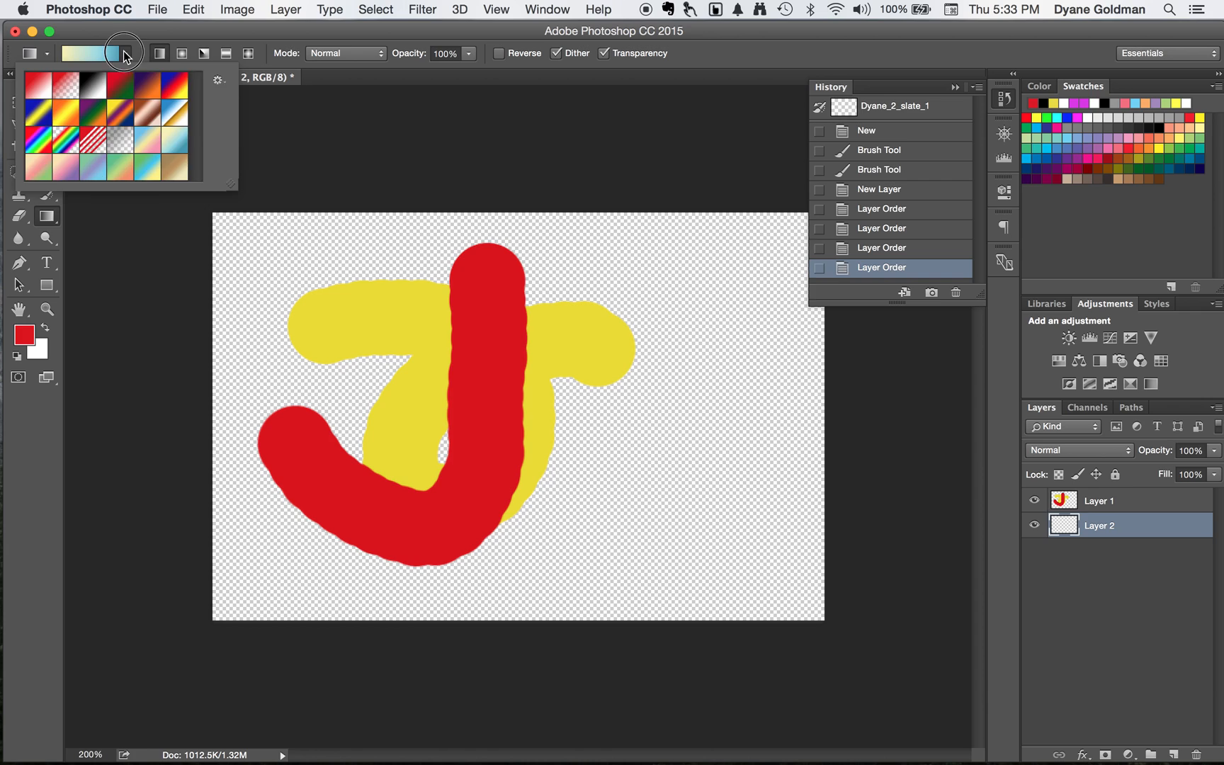
left_click(124, 54)
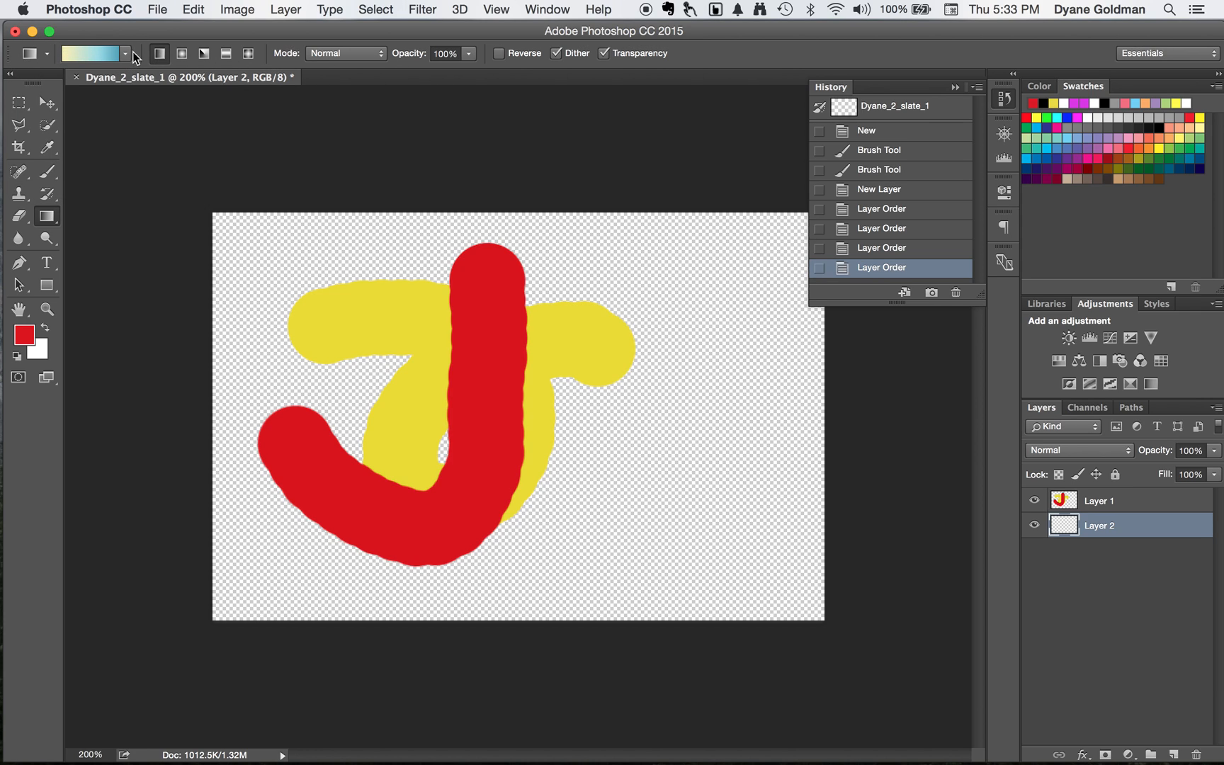
left_click(124, 55)
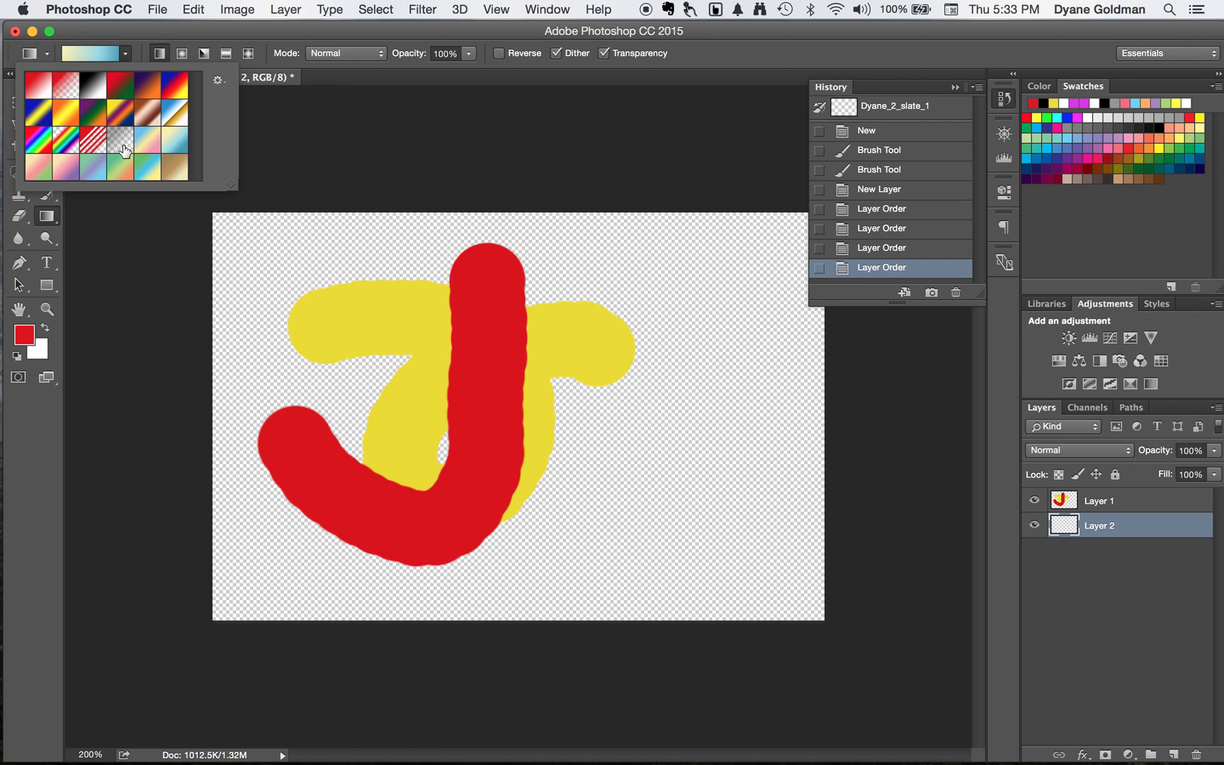
Try linear yellow-to-blue gradients of different lengths and directions on Layer 2
left_click(228, 233)
left_click(221, 226)
left_click_drag(221, 226, 506, 364)
left_click(700, 319)
left_click_drag(700, 319, 453, 393)
left_click_drag(241, 274, 494, 460)
left_click_drag(255, 255, 777, 519)
Try an angle gradient and two radial gradients with the same yellow-to-blue preset on Layer 2
left_click(182, 55)
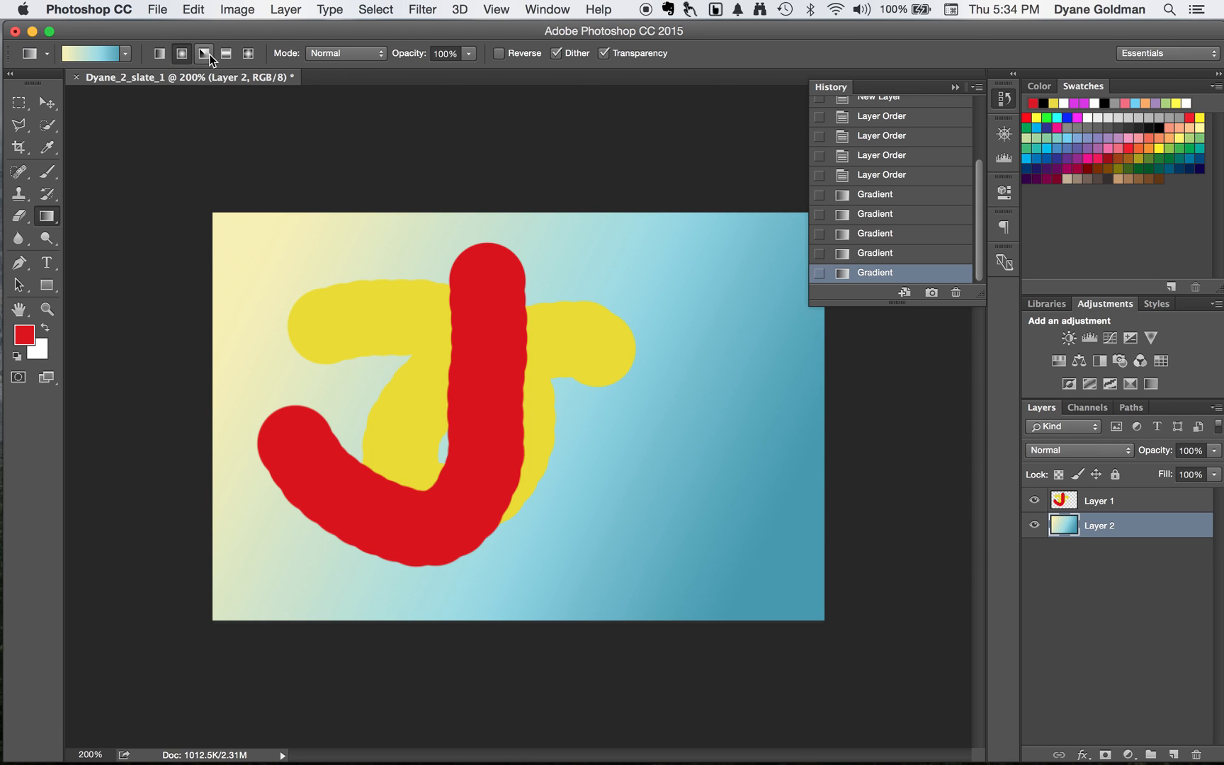
left_click_drag(256, 250, 719, 509)
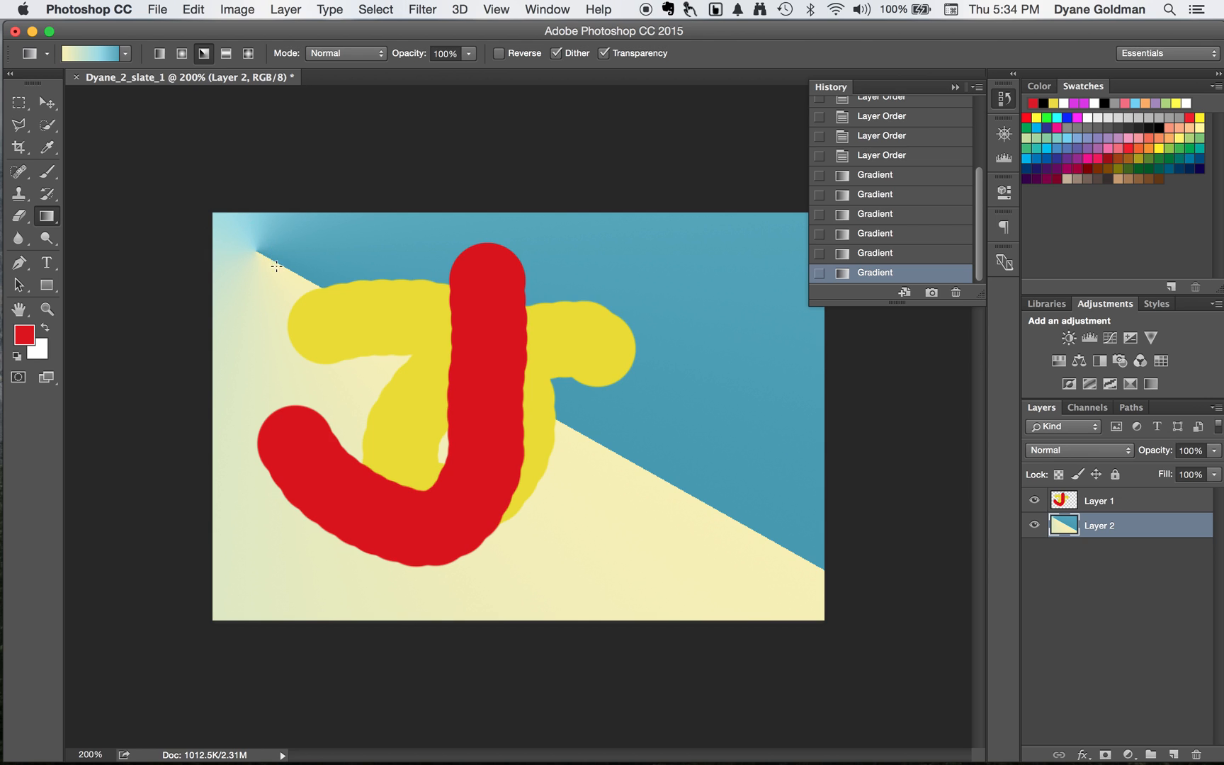
left_click(182, 54)
left_click_drag(372, 258, 649, 542)
left_click_drag(689, 491, 331, 347)
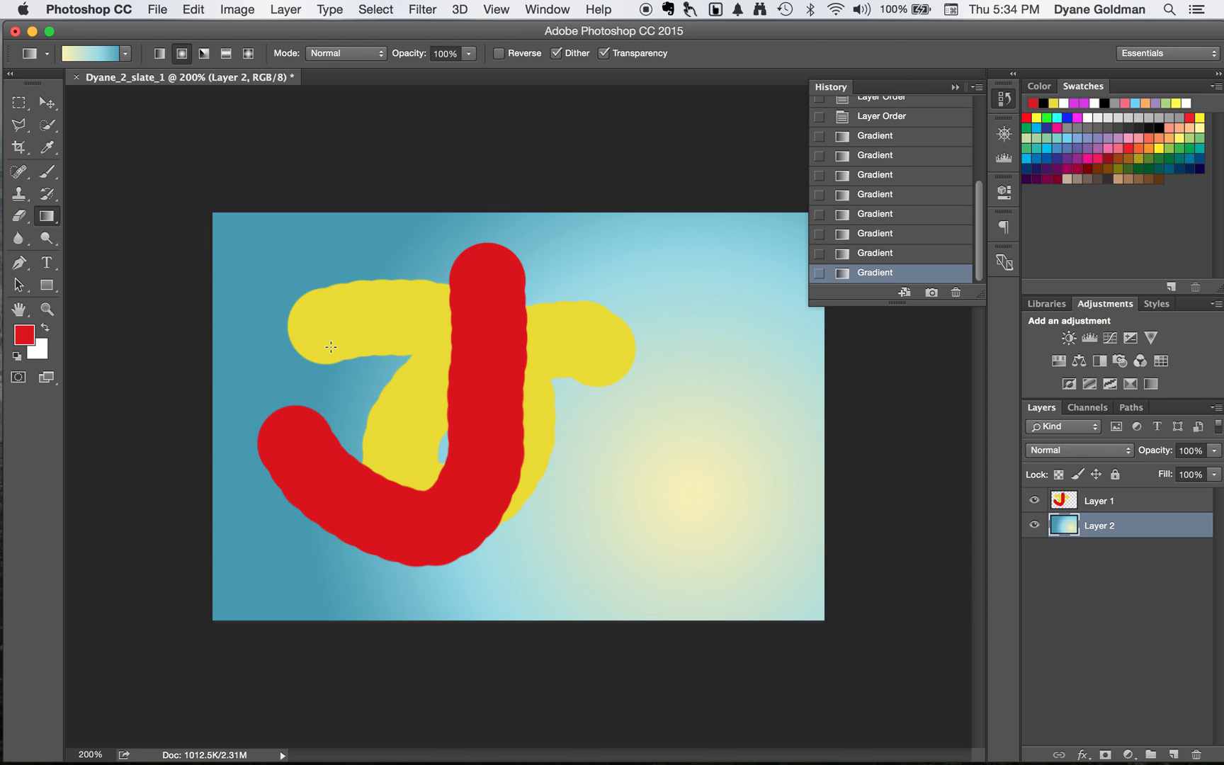
Try diamond gradients and a reflected gradient on Layer 2
left_click(248, 54)
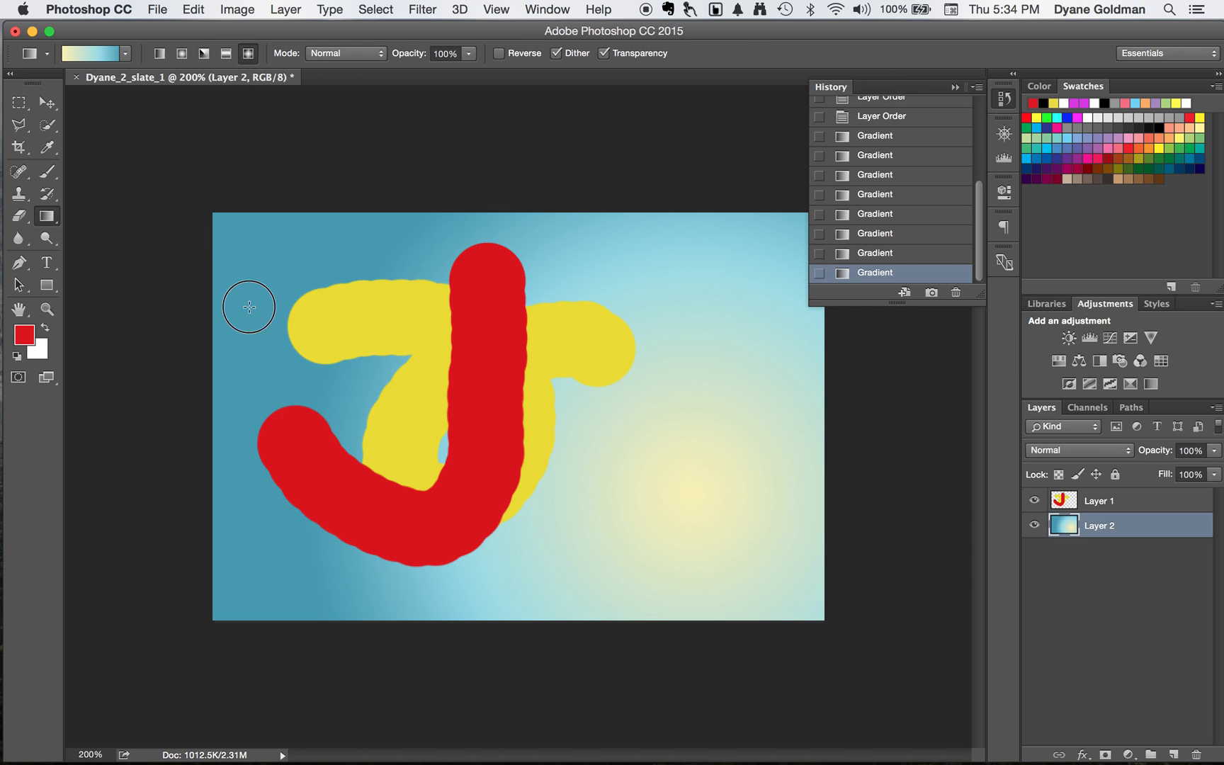
left_click_drag(248, 304, 385, 318)
left_click_drag(712, 489, 416, 340)
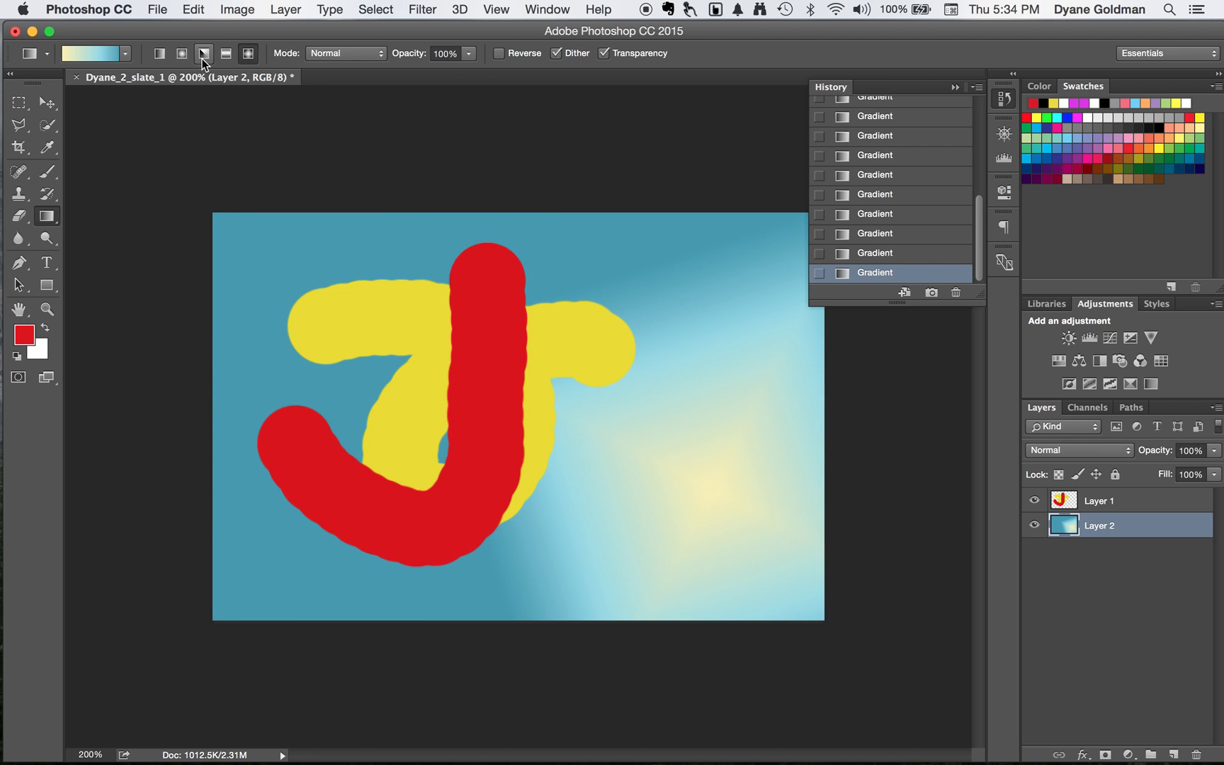
left_click_drag(239, 348, 407, 347)
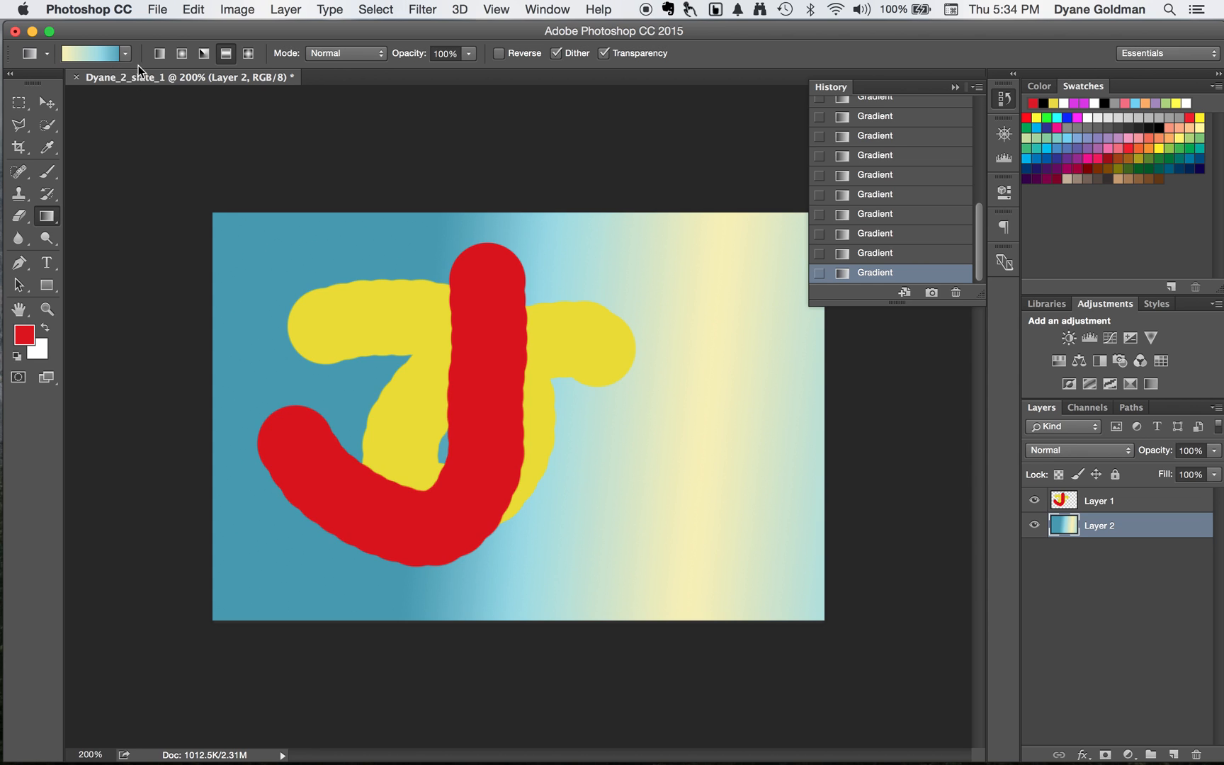
Fill Layer 2 with a linear yellow-to-blue gradient running diagonally from the canvas's upper-left corner towards its lower-right corner
left_click(159, 54)
left_click_drag(232, 221, 797, 546)
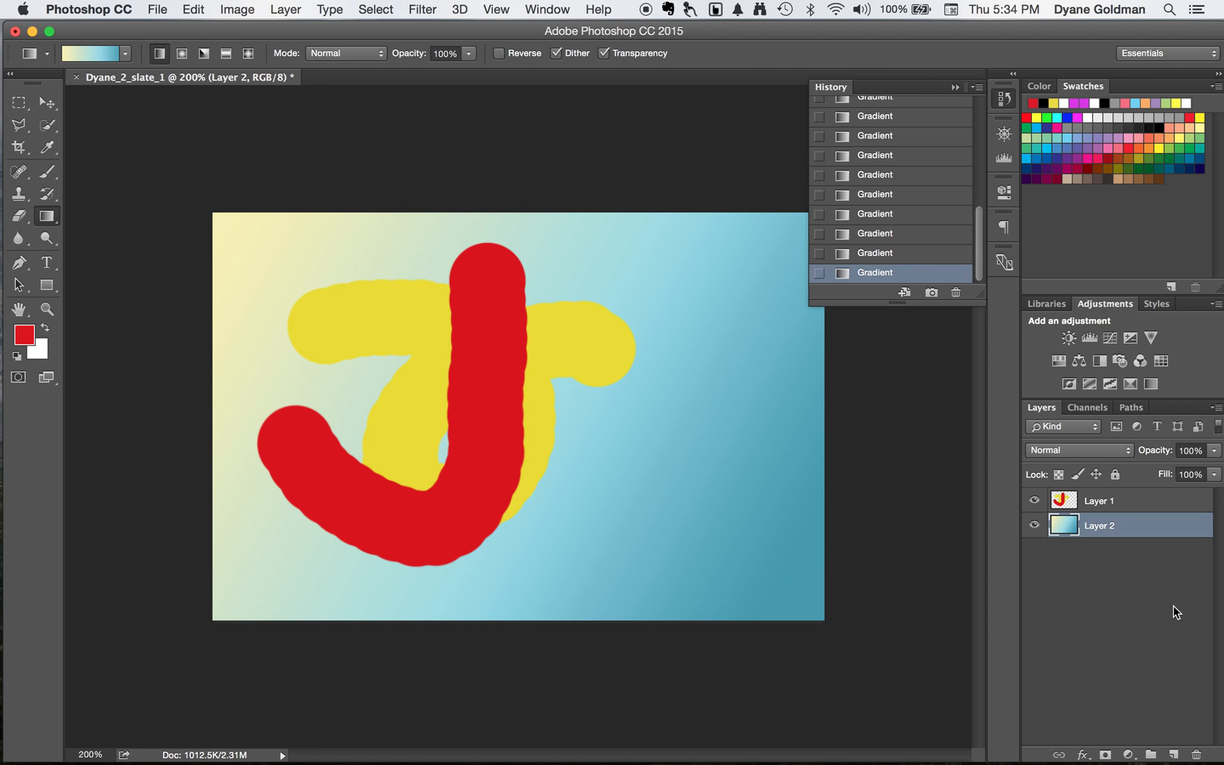
Make Layer 1 the active layer and toggle its visibility off and on to identify its contents
left_click(1149, 509)
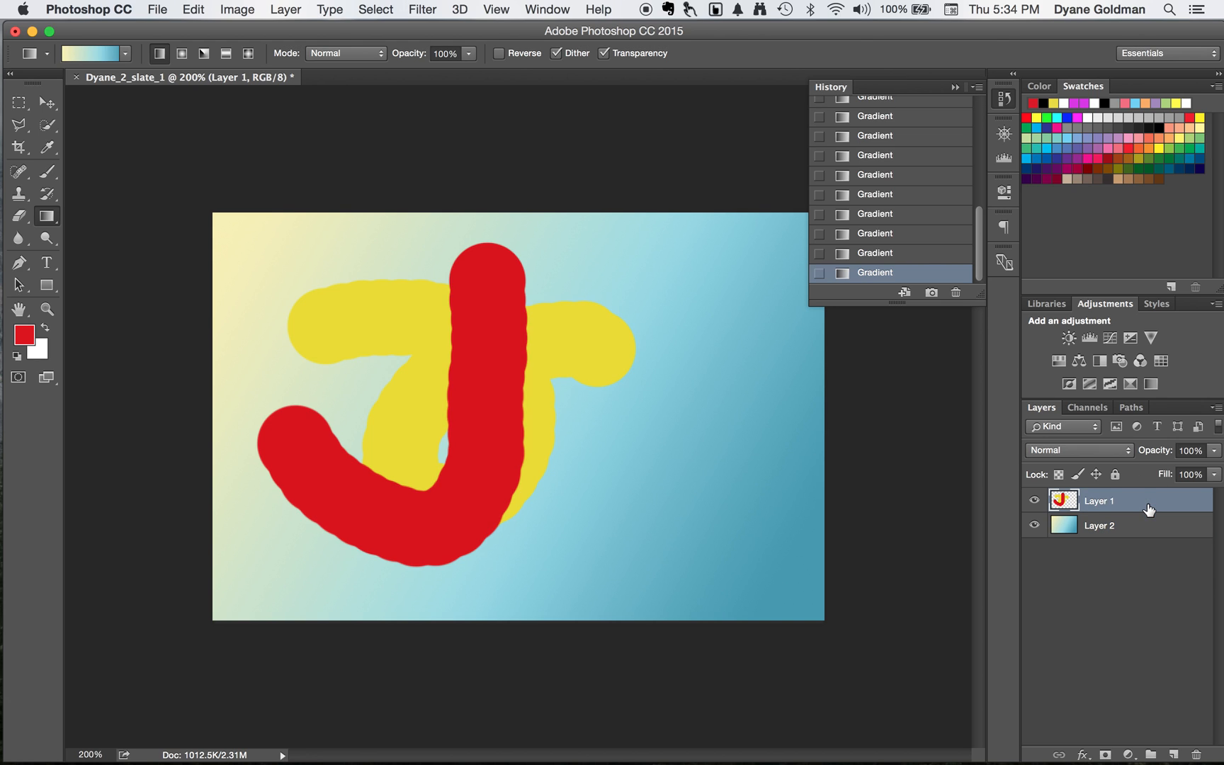
left_click(1035, 501)
left_click(1035, 501)
Apply the Twirl distortion to Layer 1 with an angle of -999° and check it by toggling the layer's visibility
left_click(413, 9)
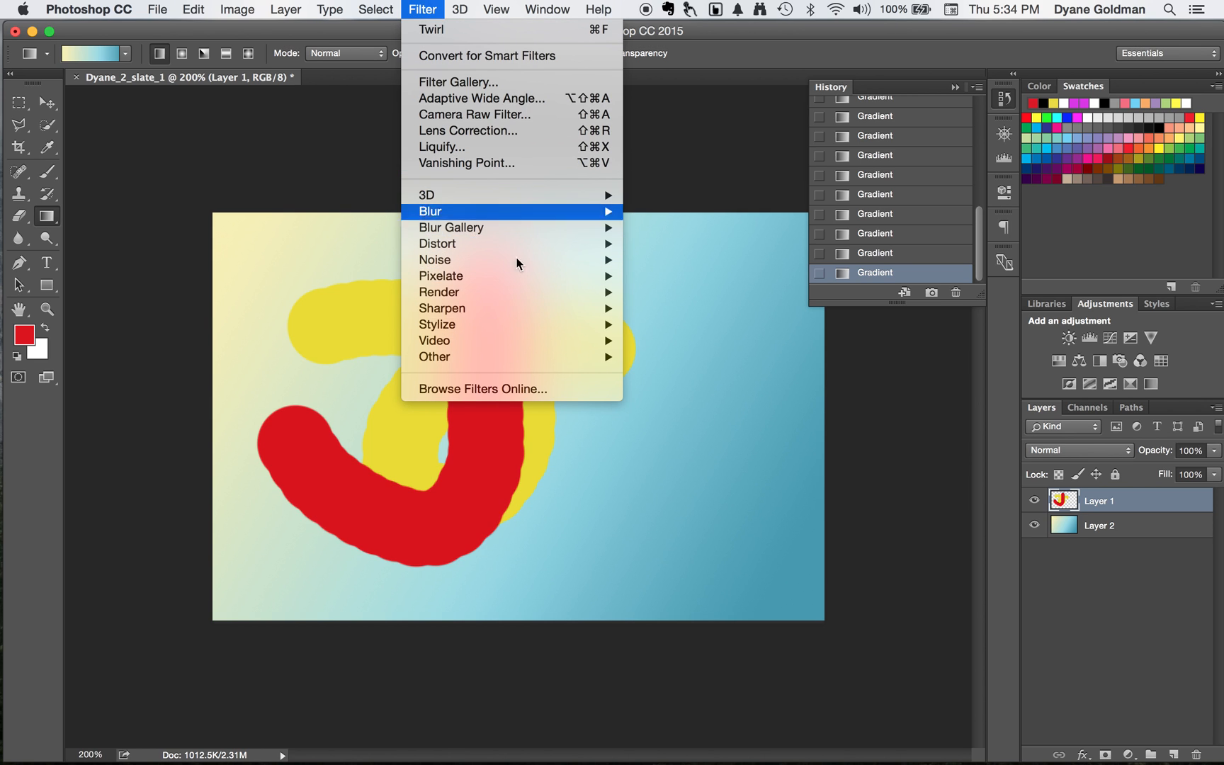
mouse_move(495, 251)
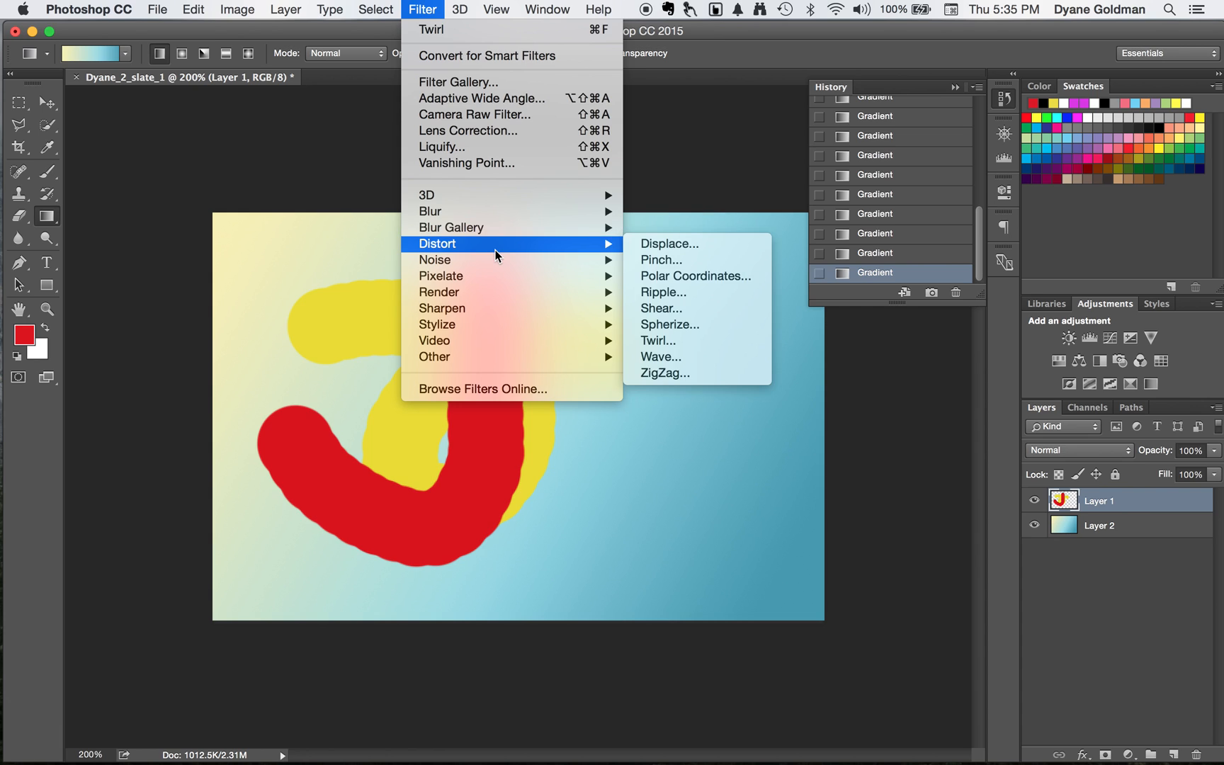
left_click(685, 341)
left_click_drag(692, 175, 826, 345)
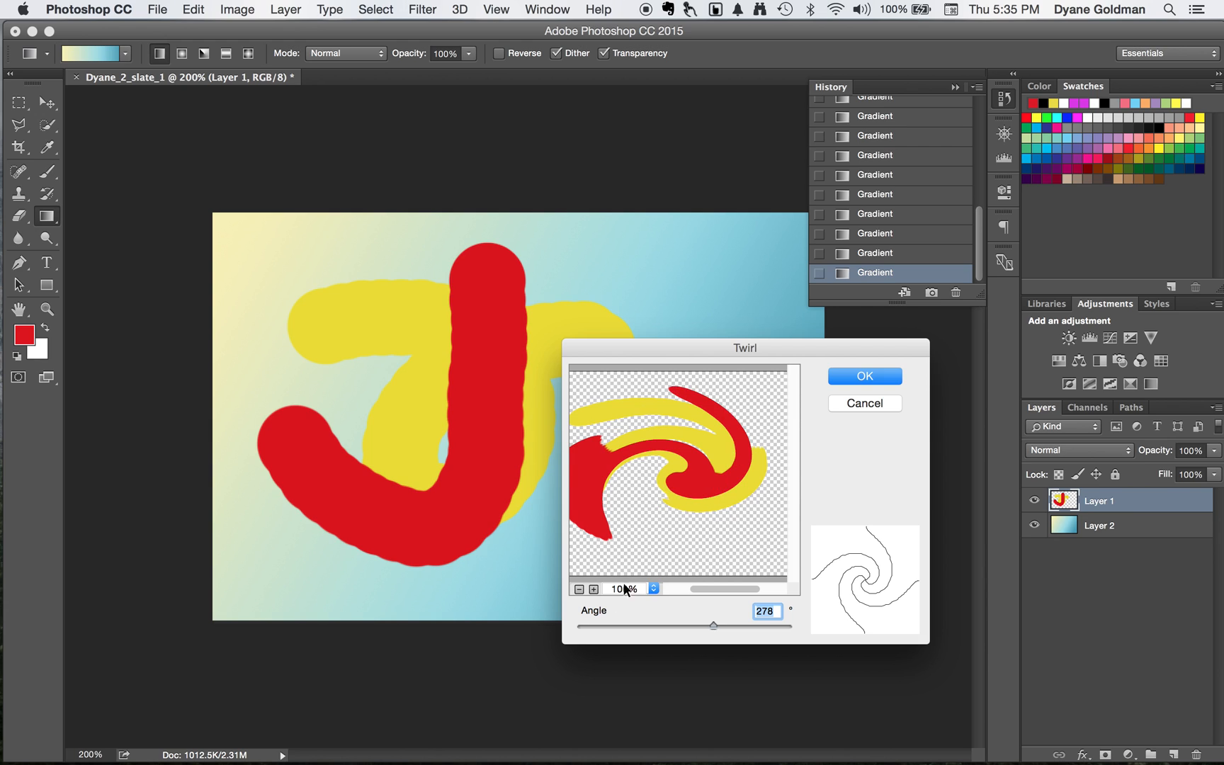
left_click(579, 589)
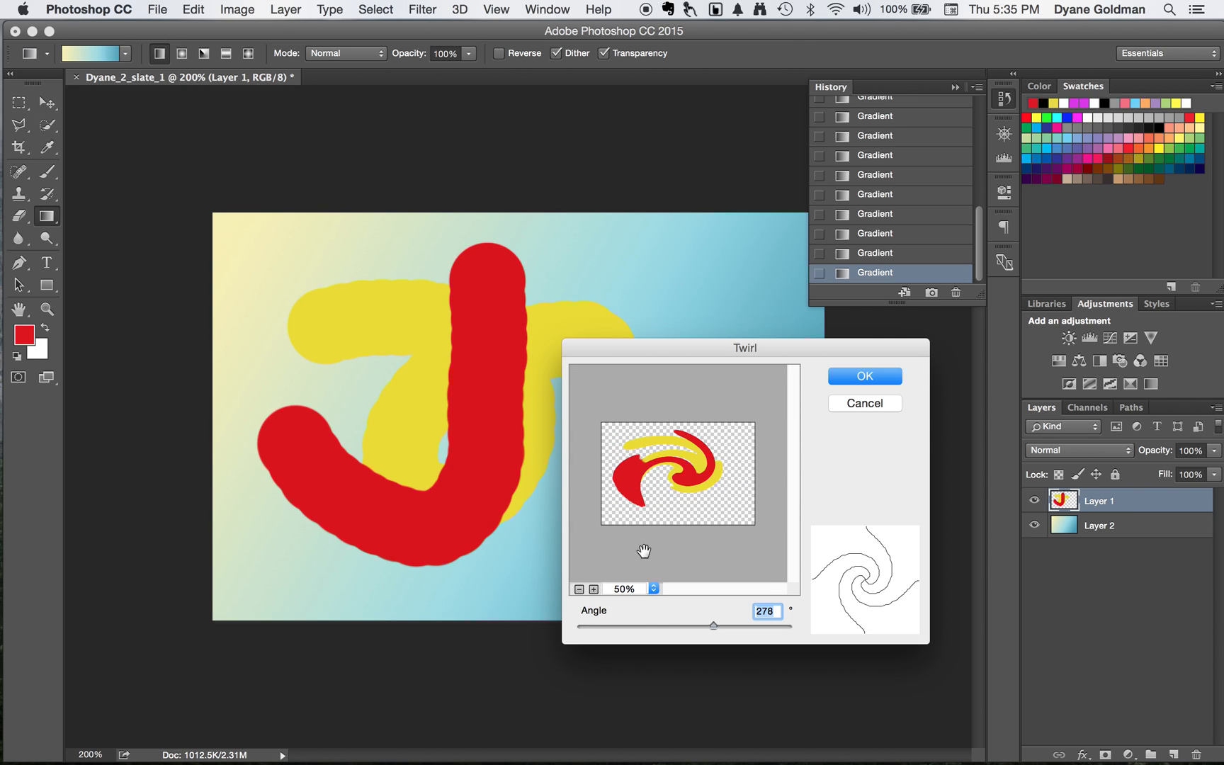
left_click(594, 589)
left_click_drag(651, 527, 686, 533)
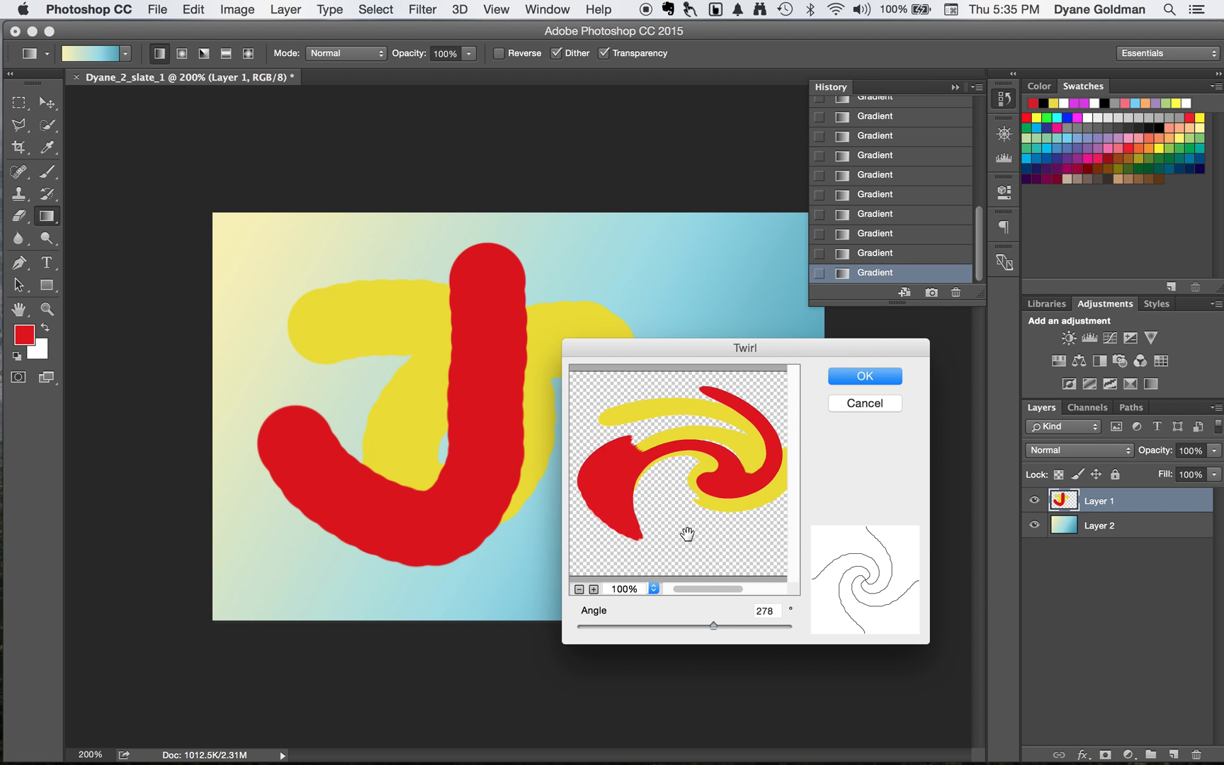
left_click(579, 589)
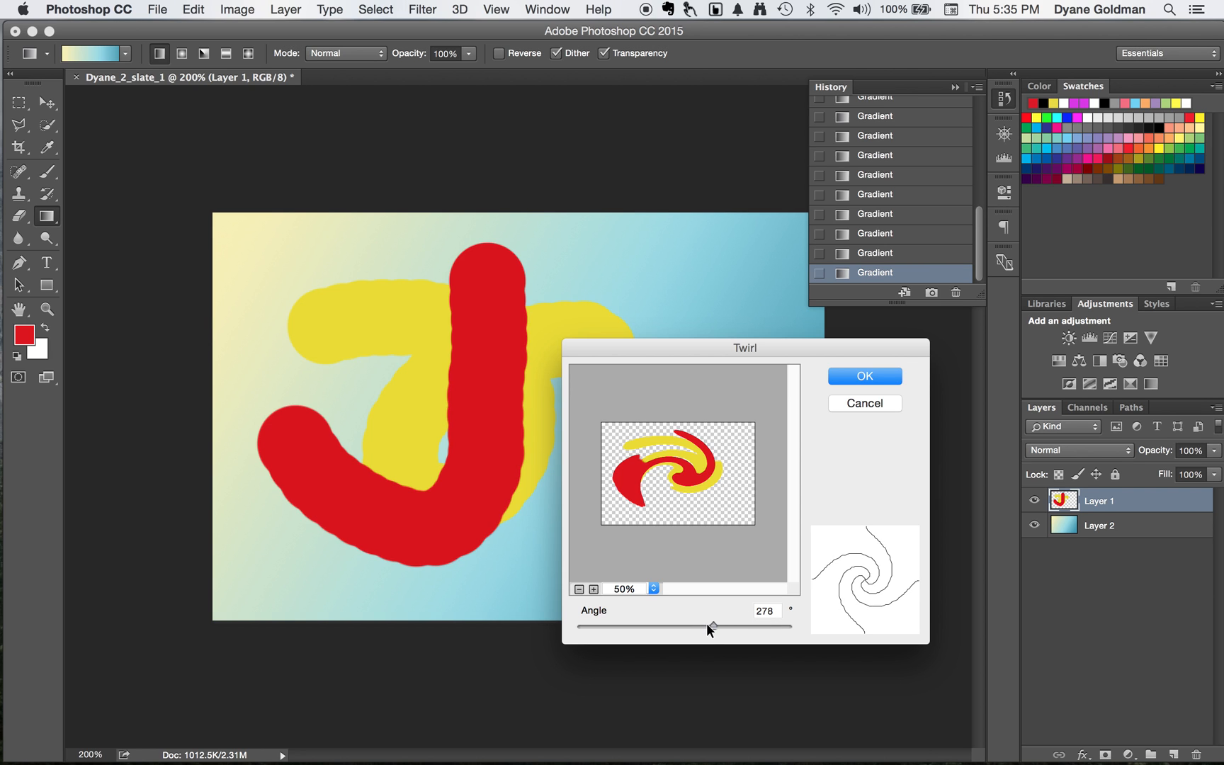
left_click_drag(712, 627, 544, 586)
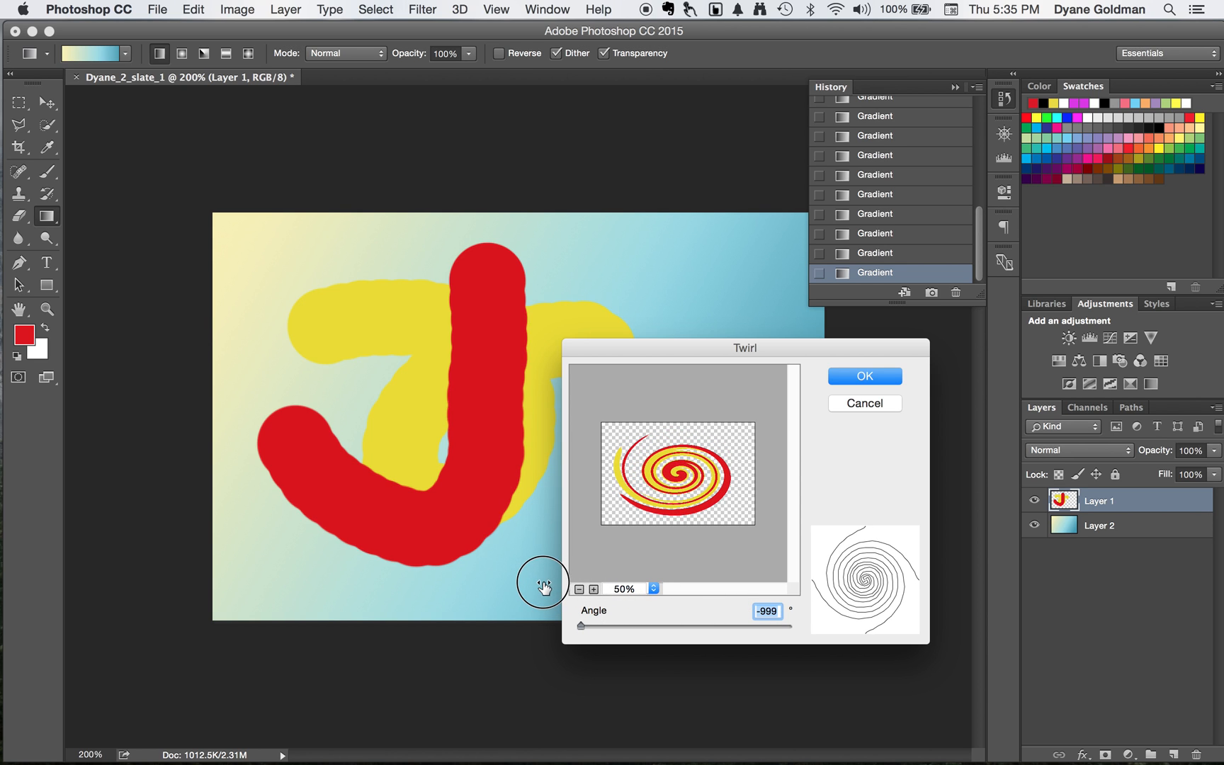
left_click(849, 378)
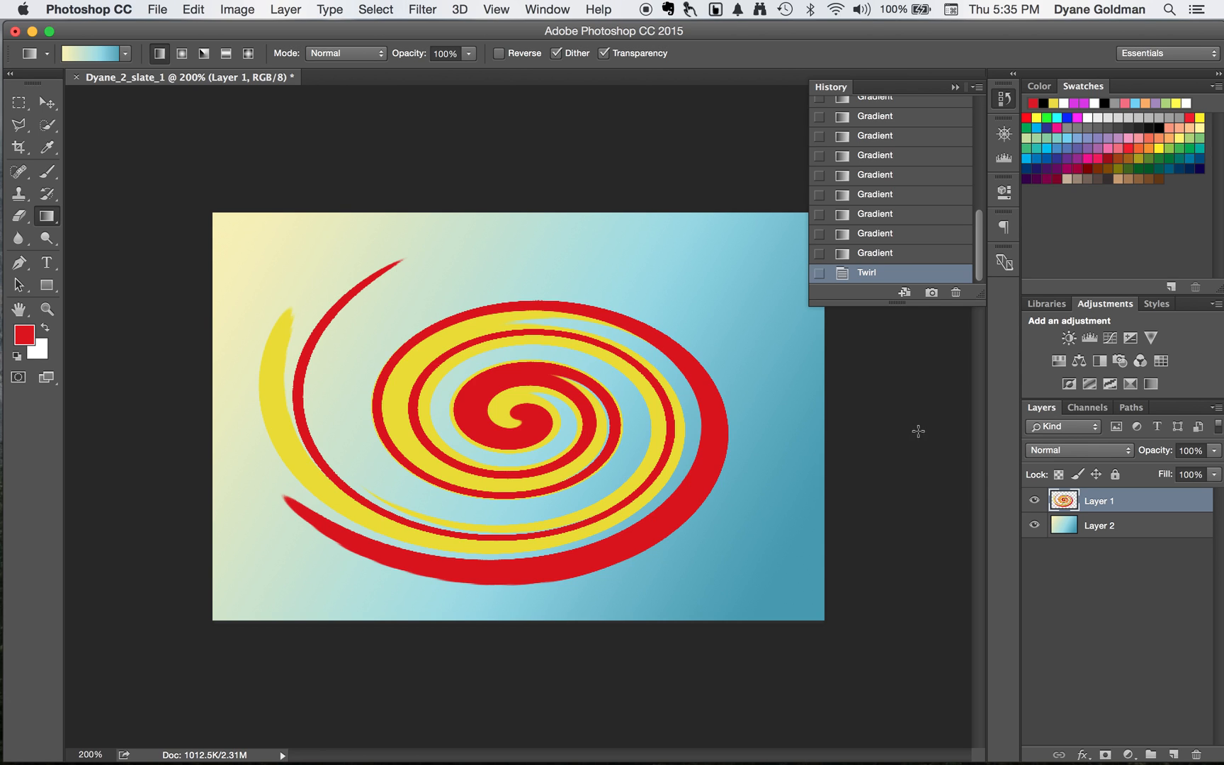
left_click(1035, 501)
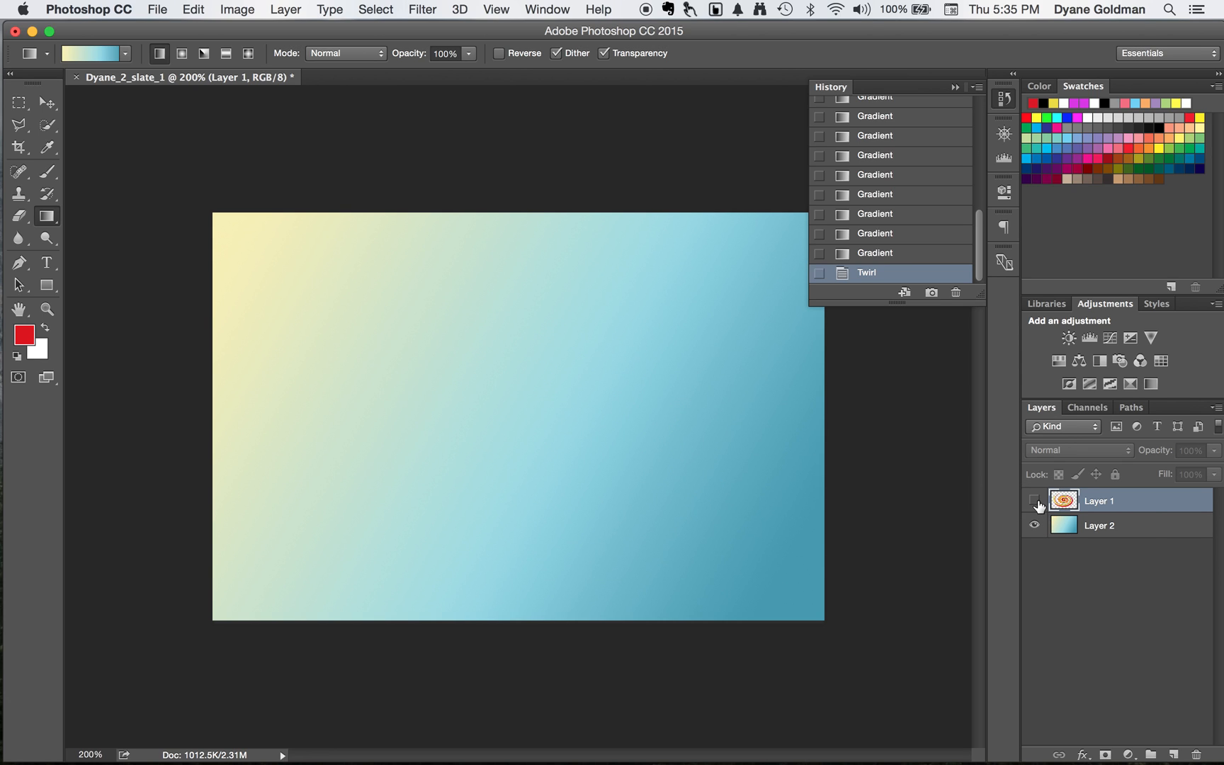
left_click(1035, 501)
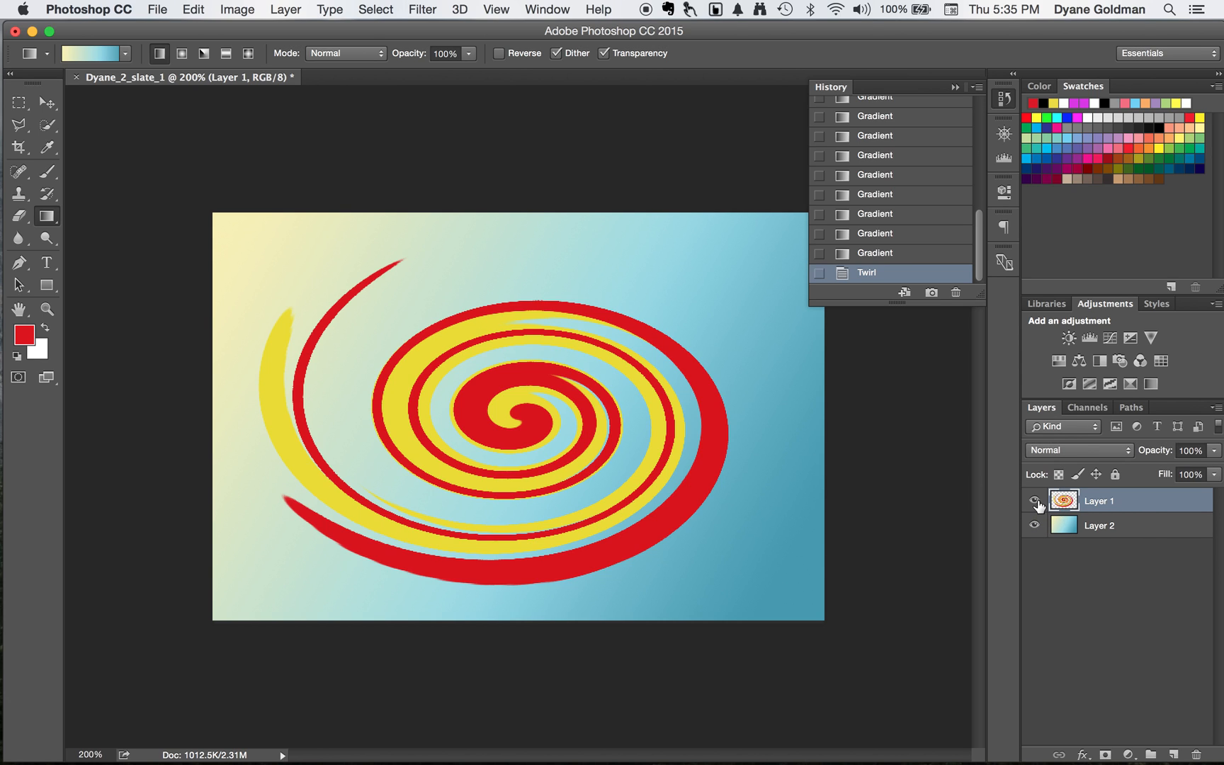
Apply the Twirl distortion to the gradient on Layer 2, comparing 999° before settling on an angle of -999°
left_click(1074, 530)
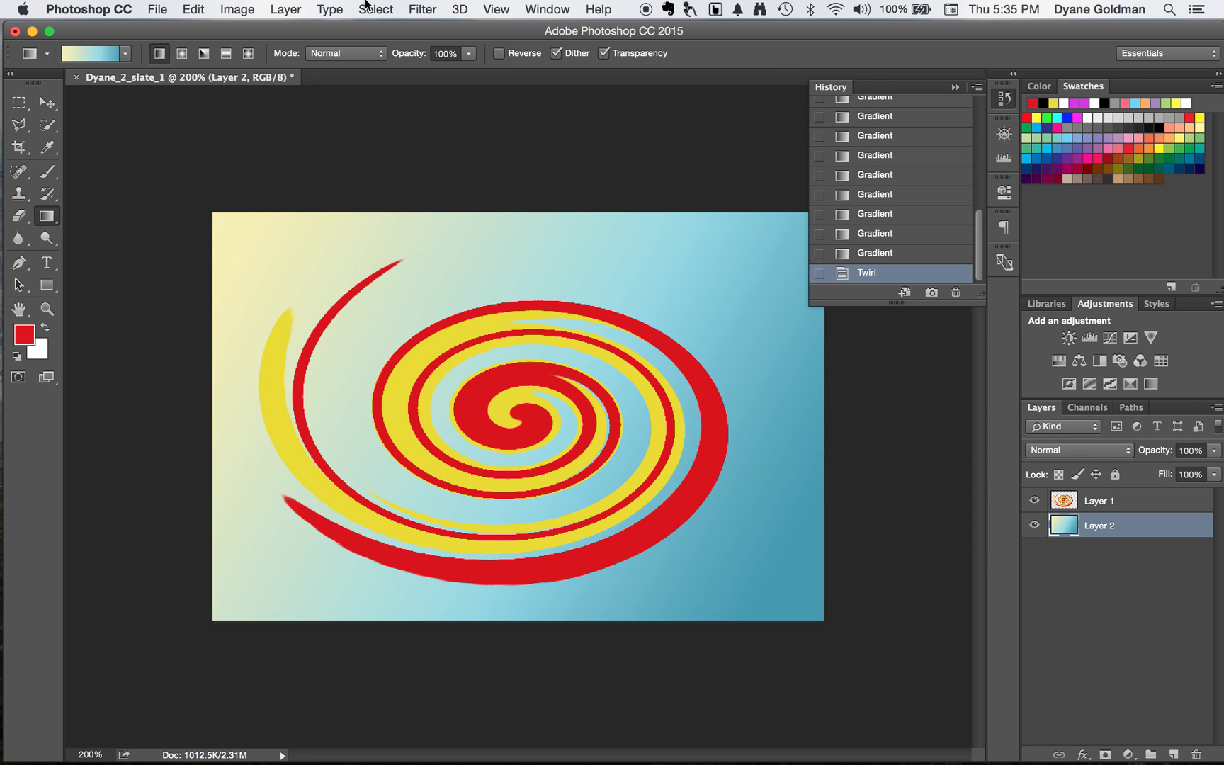
left_click(459, 8)
mouse_move(422, 9)
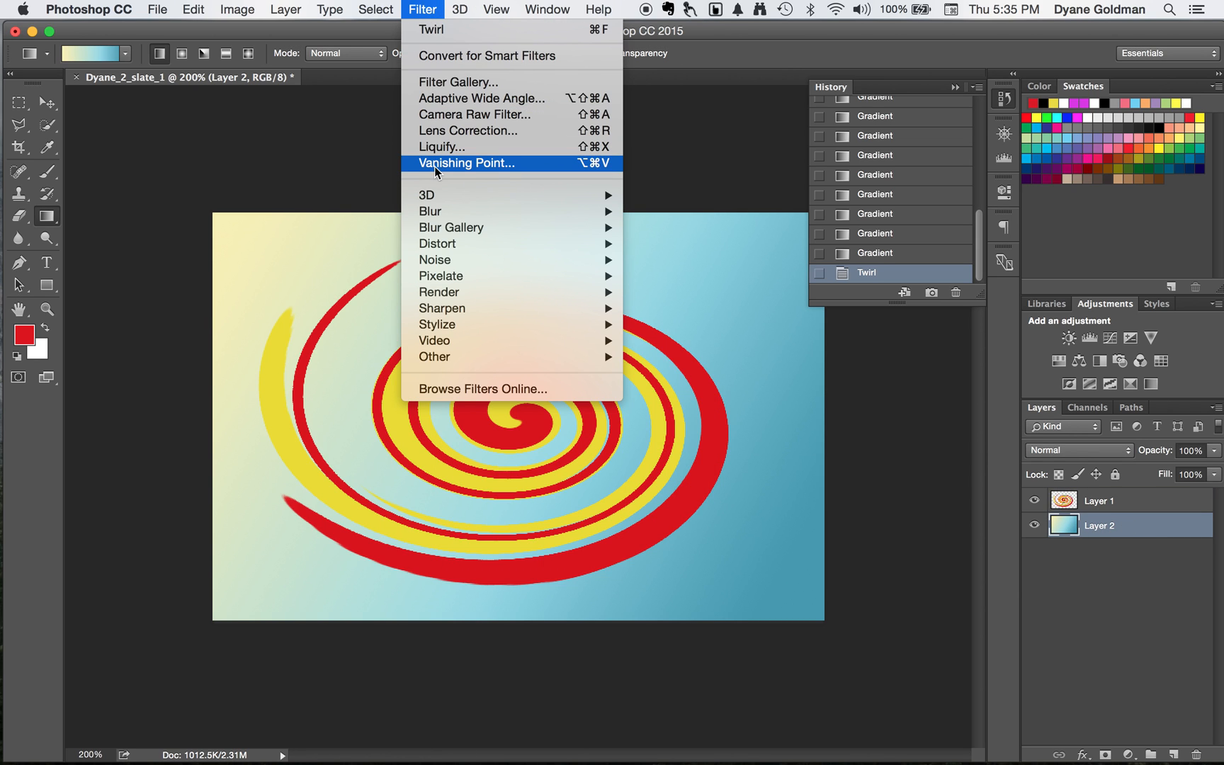
mouse_move(431, 210)
mouse_move(437, 249)
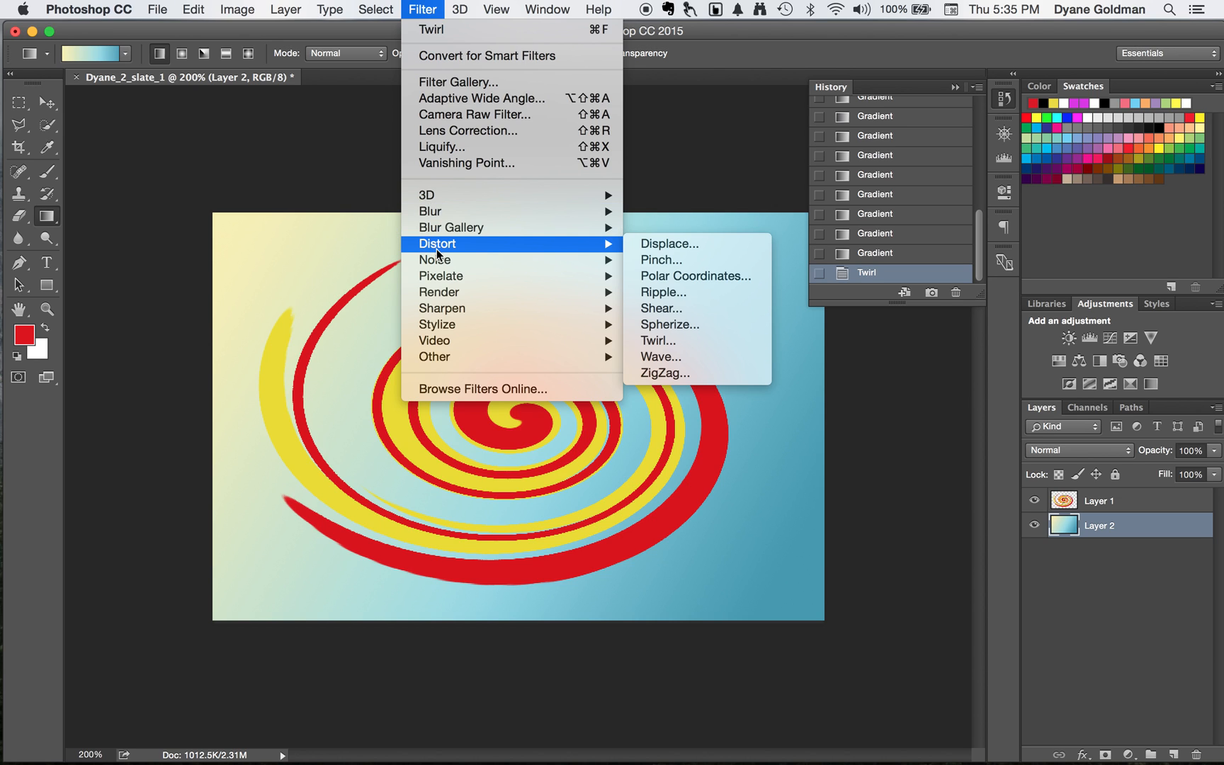
left_click(688, 338)
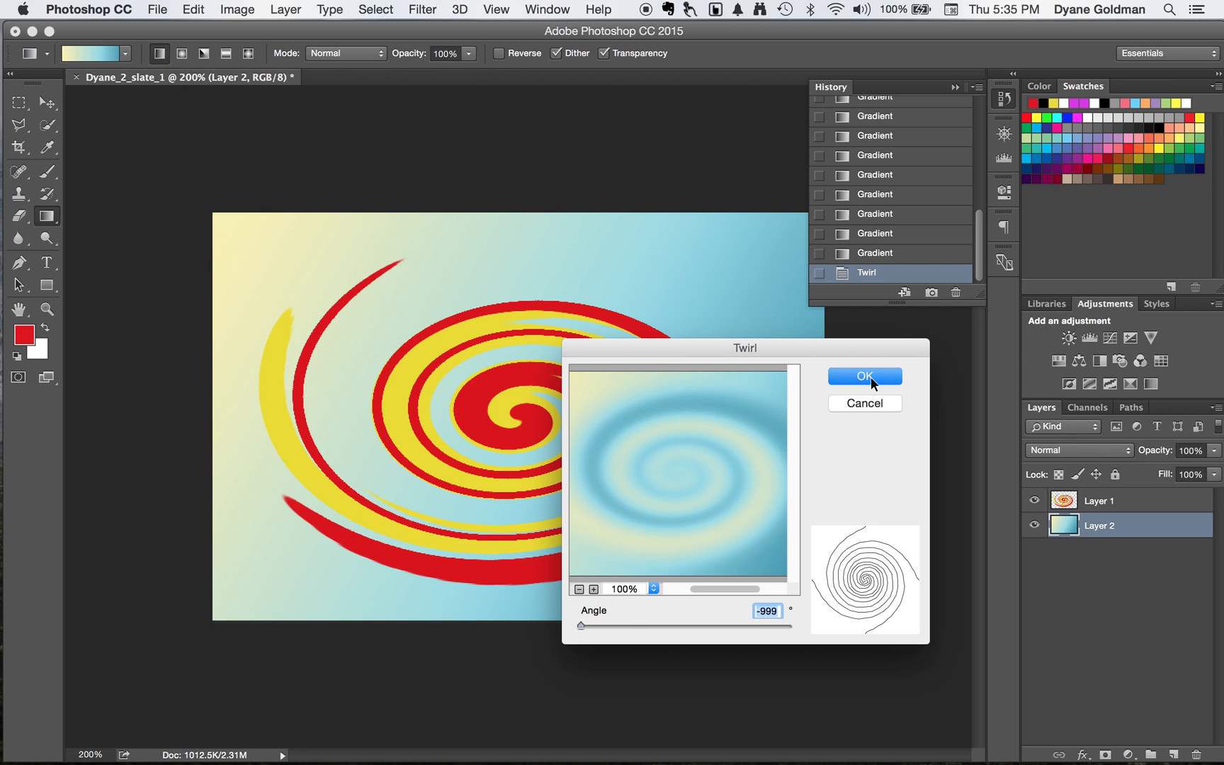
left_click(580, 625)
left_click_drag(577, 626, 830, 615)
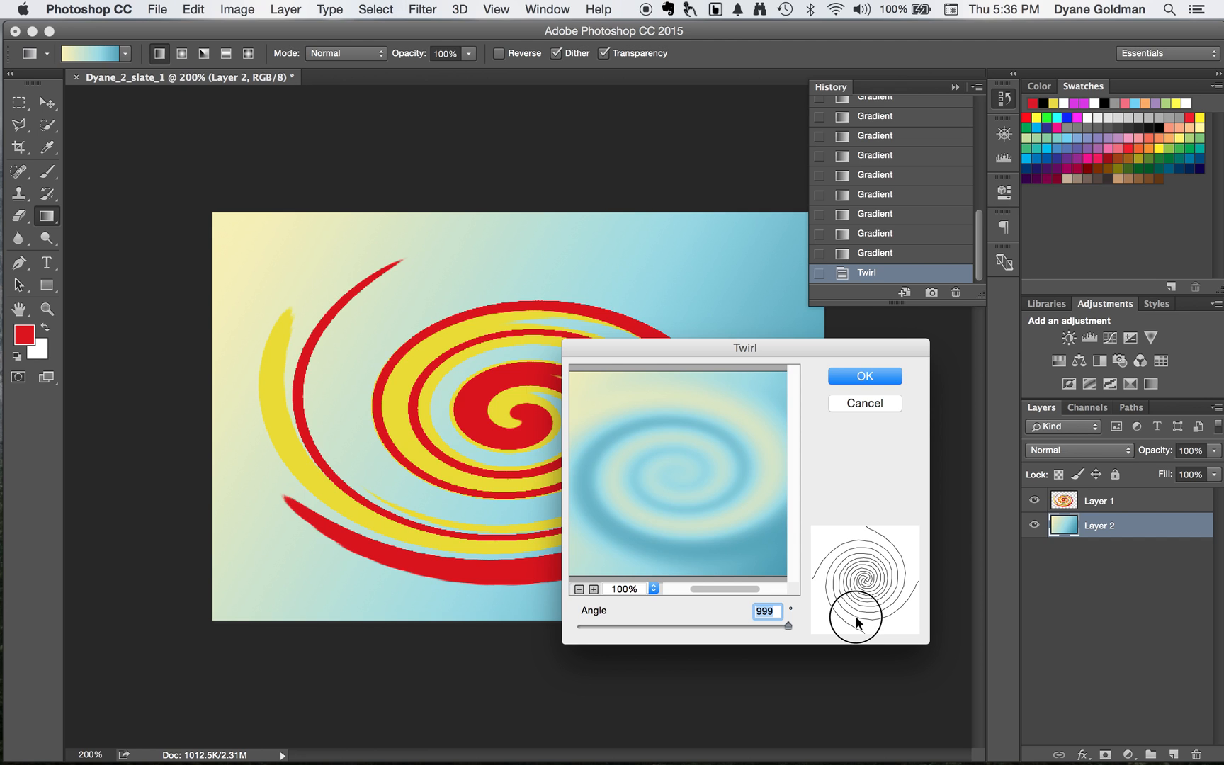
left_click_drag(855, 615, 566, 598)
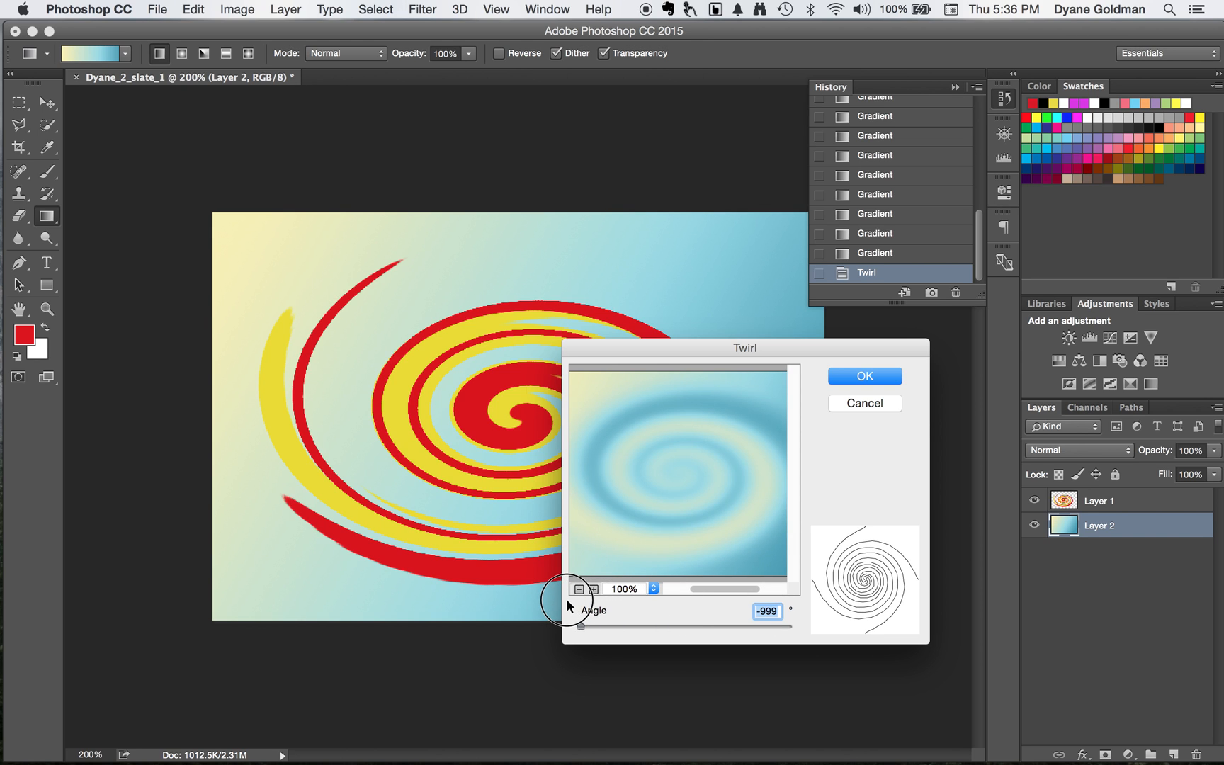
left_click(881, 382)
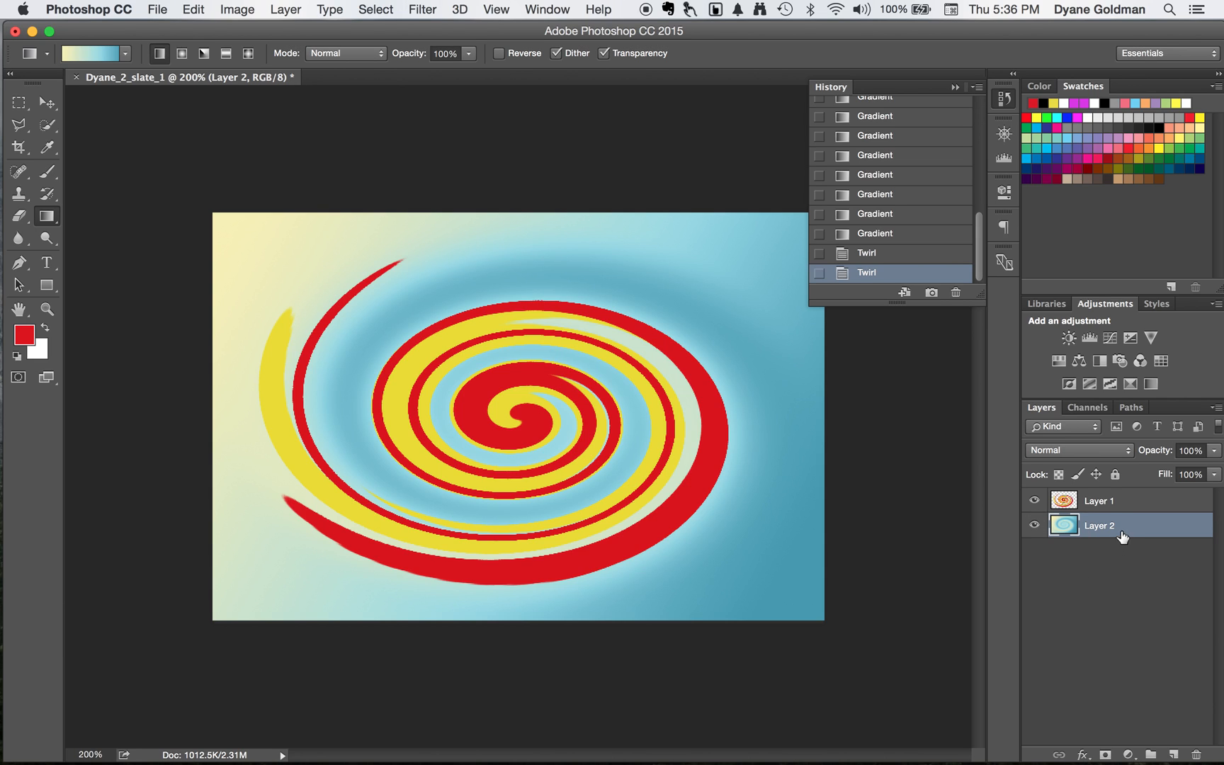
Show transform controls for Layer 1, scale the spiral to about 44% and move it to the canvas's upper-left corner
left_click(1101, 500)
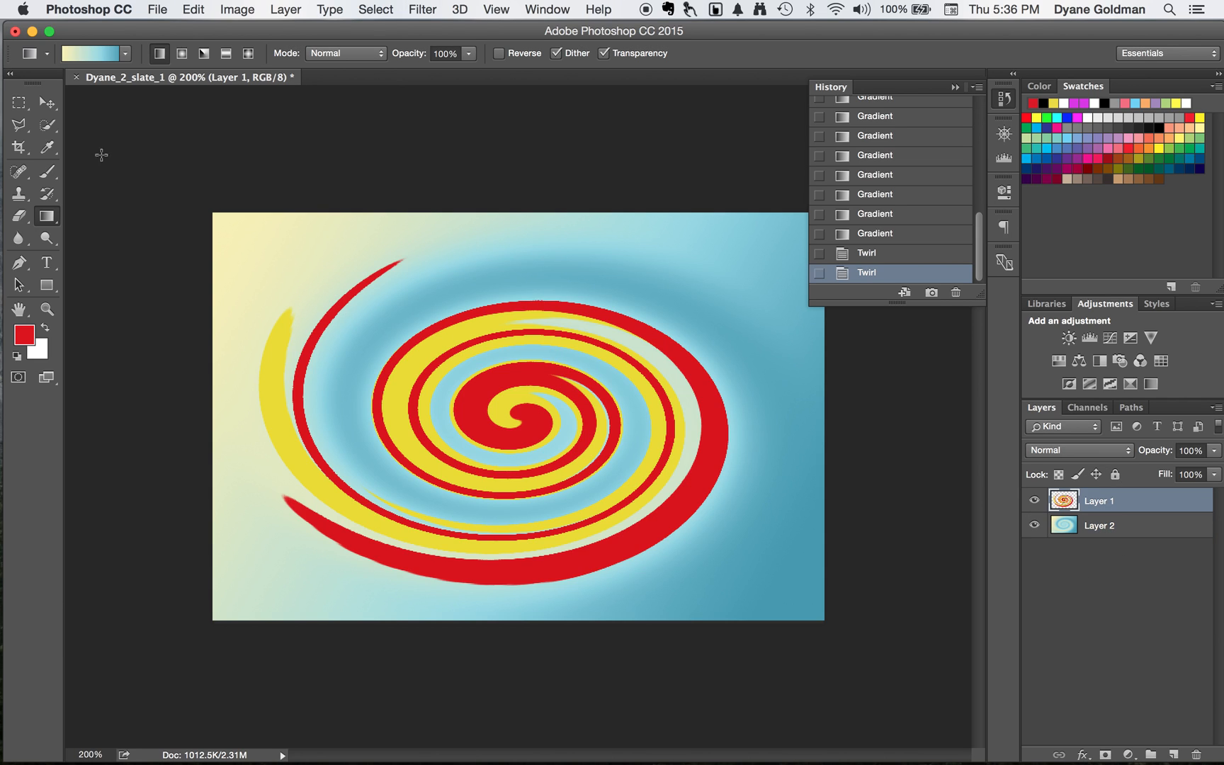
left_click(47, 103)
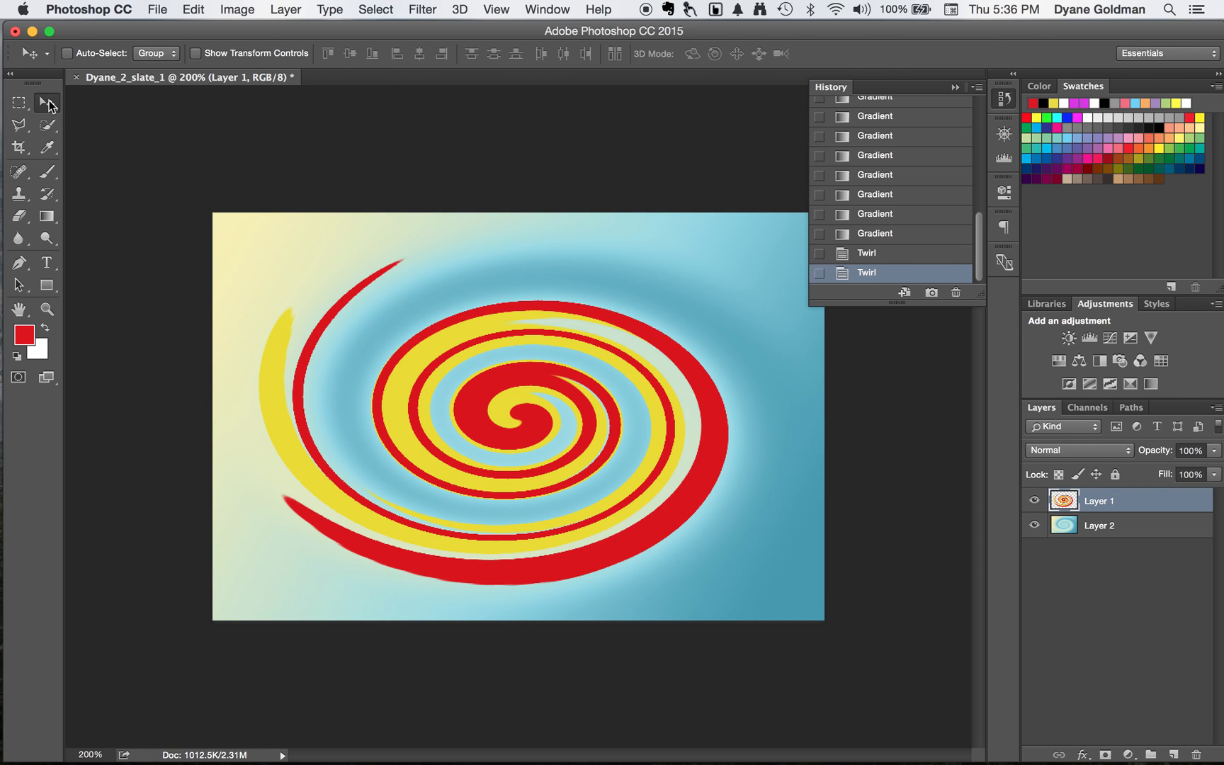
left_click(197, 55)
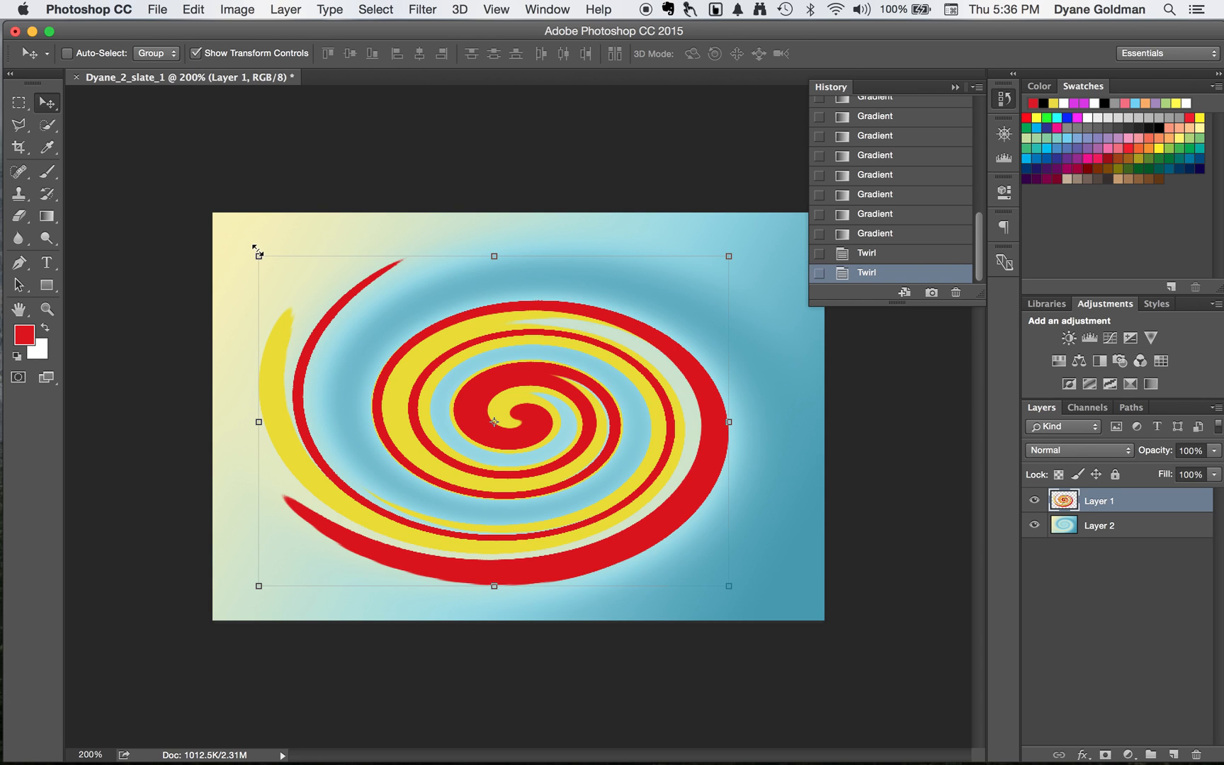
left_click_drag(258, 254, 524, 442)
left_click_drag(698, 521, 397, 299)
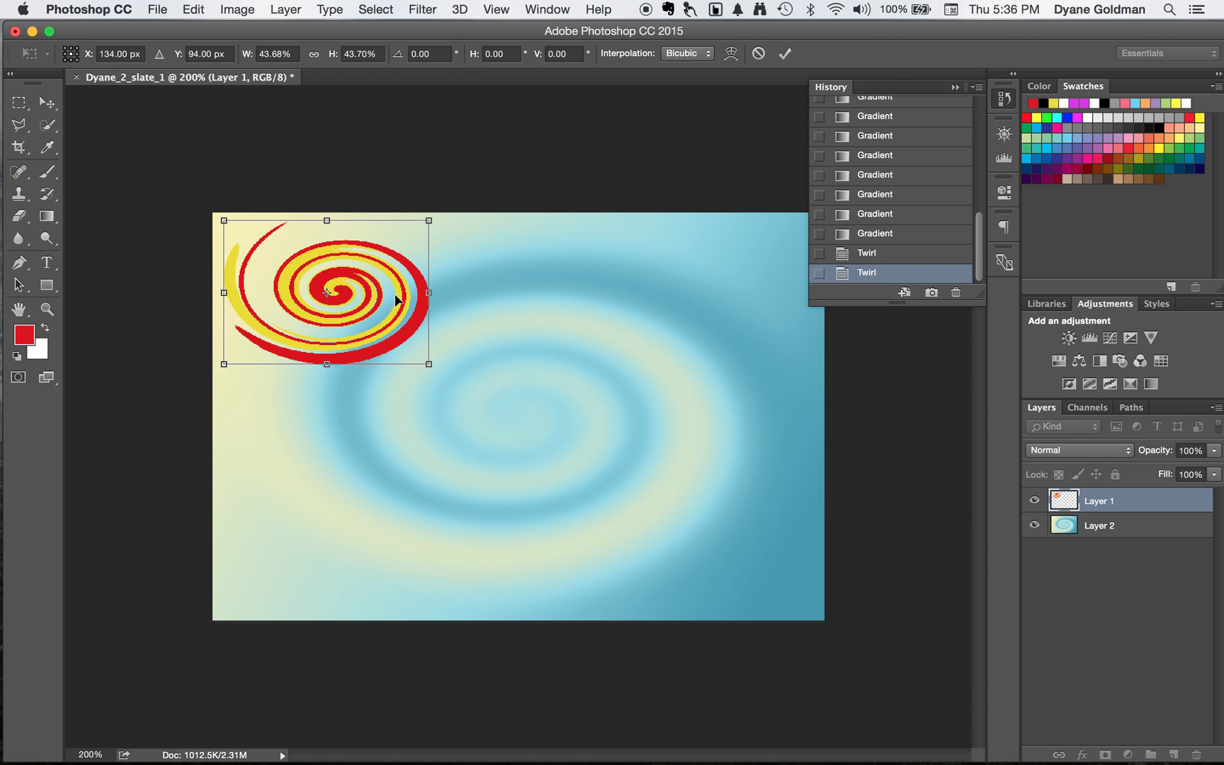
Move the transform reference point of the Layer 1 spiral below and right of its center, to about X 168.59 px, Y 136.23 px
left_click_drag(408, 289, 401, 291)
left_click_drag(402, 293, 356, 328)
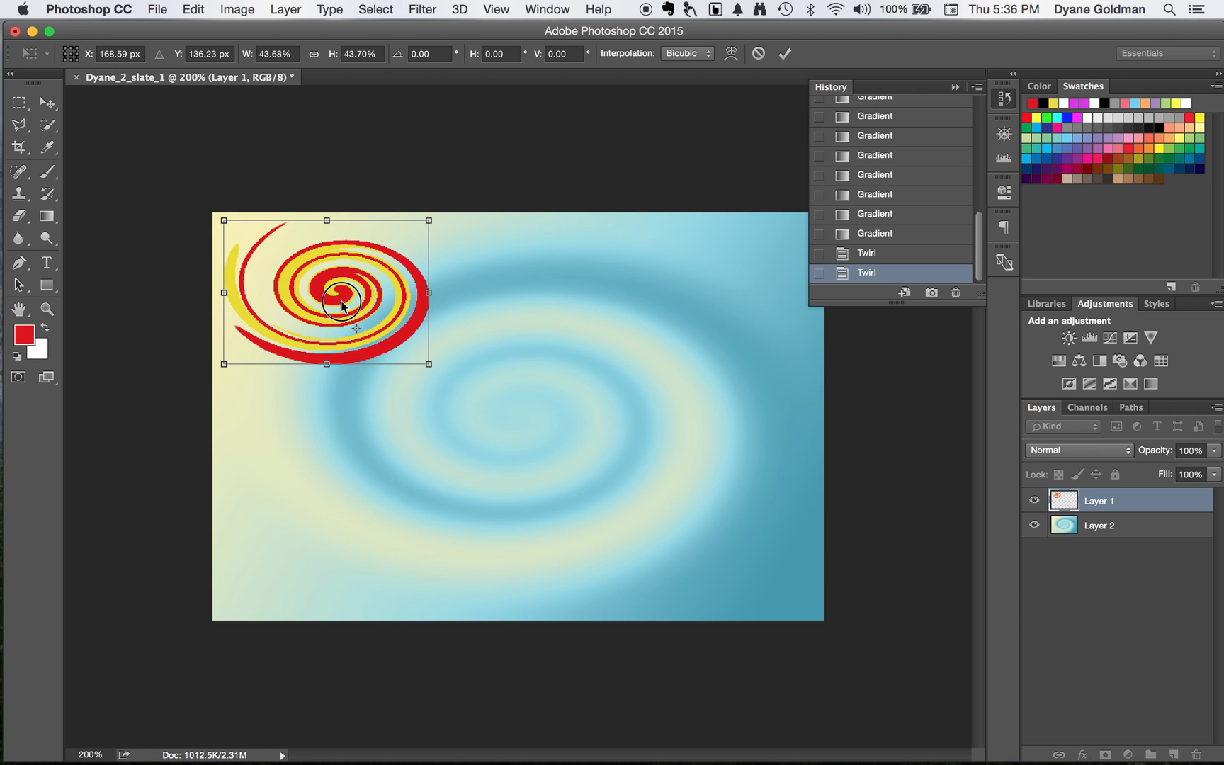
right_click(340, 310)
key("Escape")
mouse_move(344, 311)
left_mouse_down()
mouse_move(342, 354)
mouse_move(342, 287)
mouse_move(340, 309)
left_mouse_up()
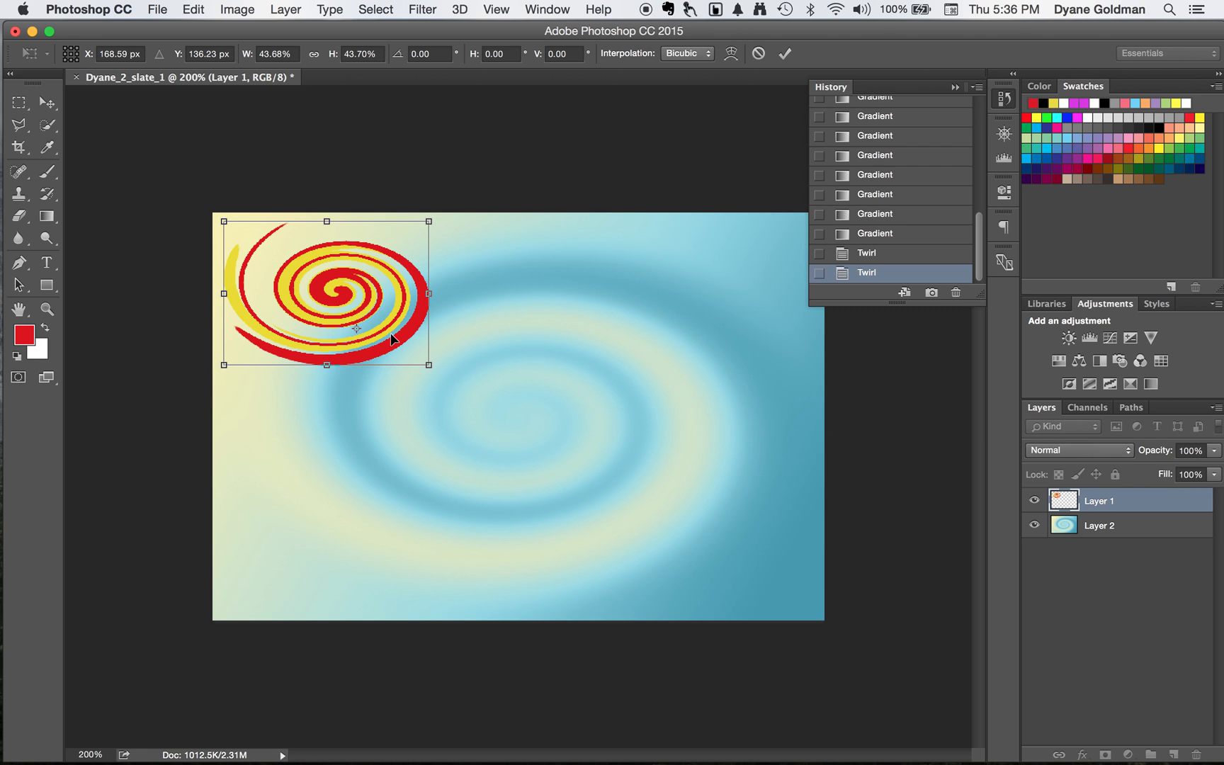
left_click(84, 10)
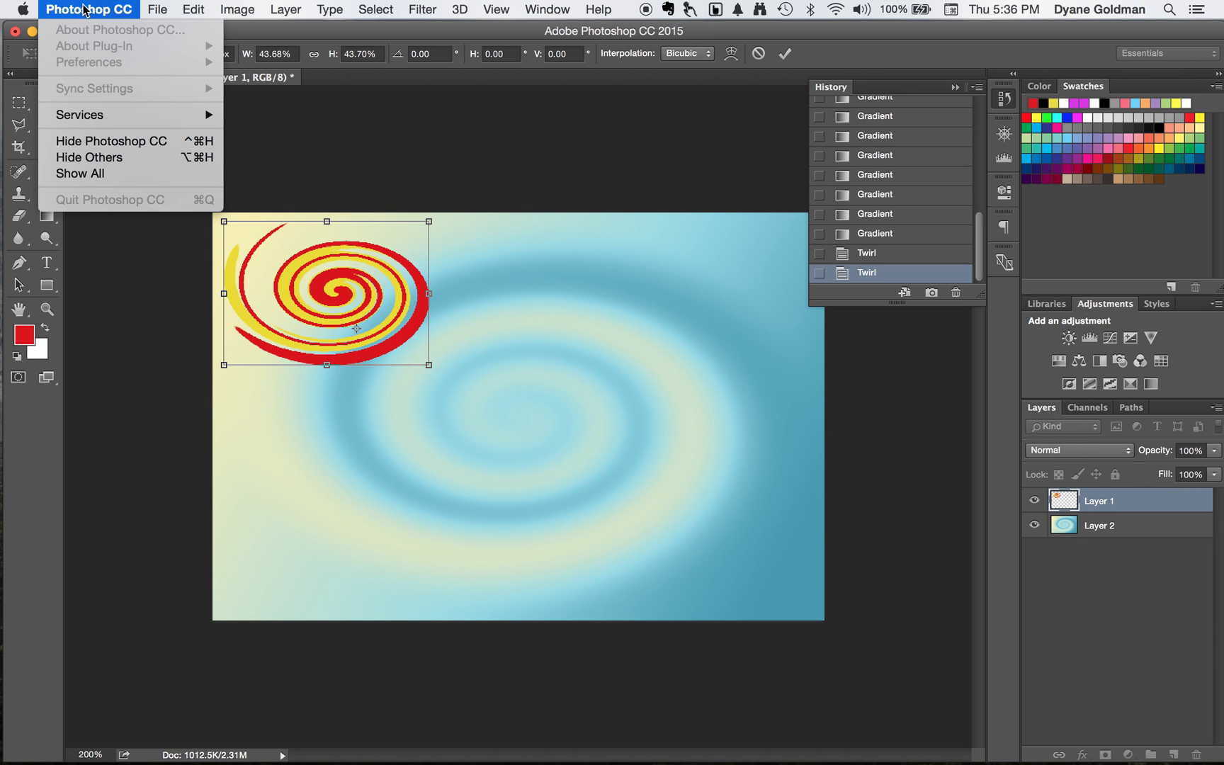
left_click(84, 10)
mouse_move(900, 36)
left_mouse_down()
mouse_move(898, 82)
mouse_move(891, 39)
mouse_move(903, 27)
mouse_move(895, 30)
left_mouse_up()
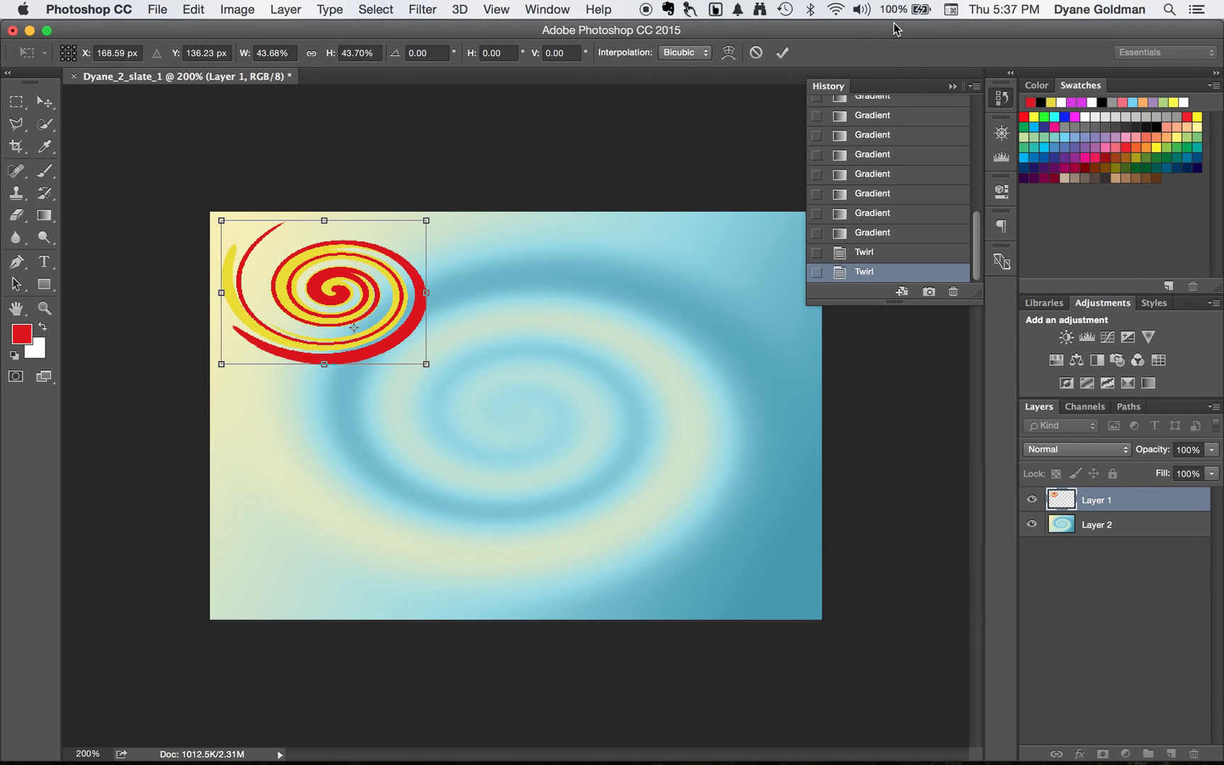
Switch to QuickTime Player and show the movie inspector
mouse_move(1169, 758)
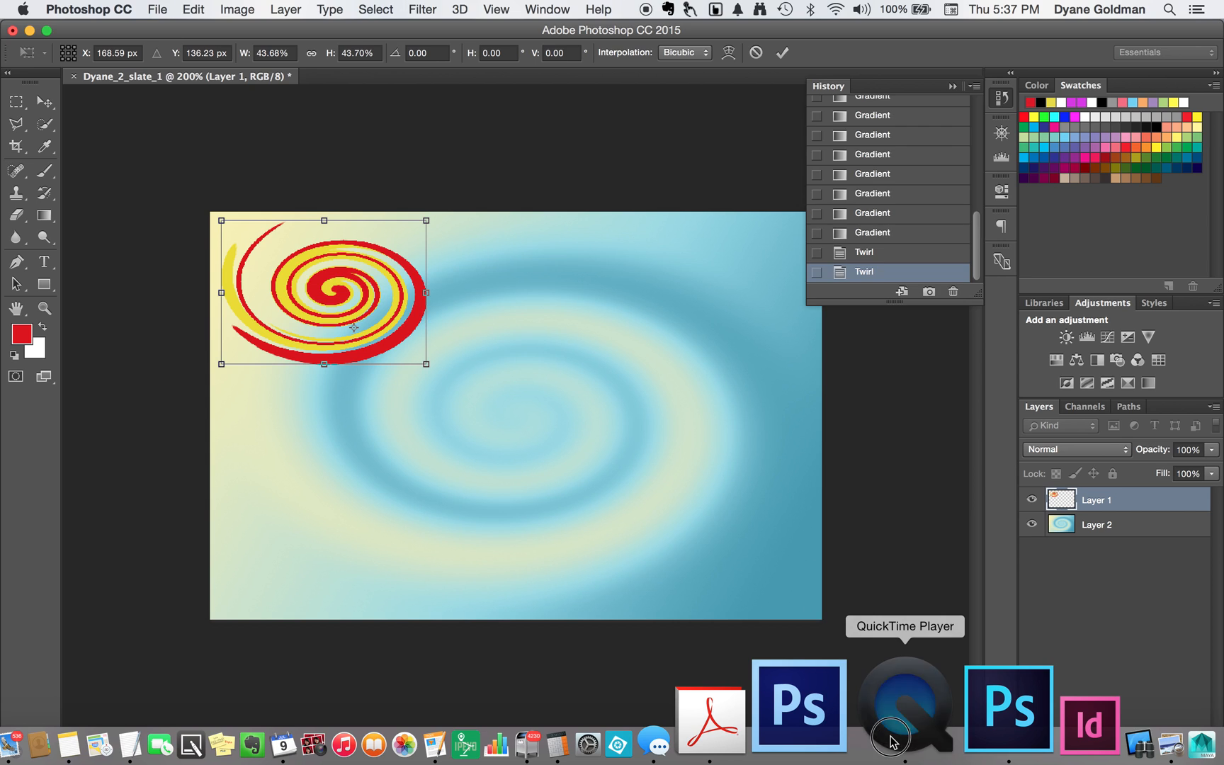
left_click(891, 742)
left_click(91, 10)
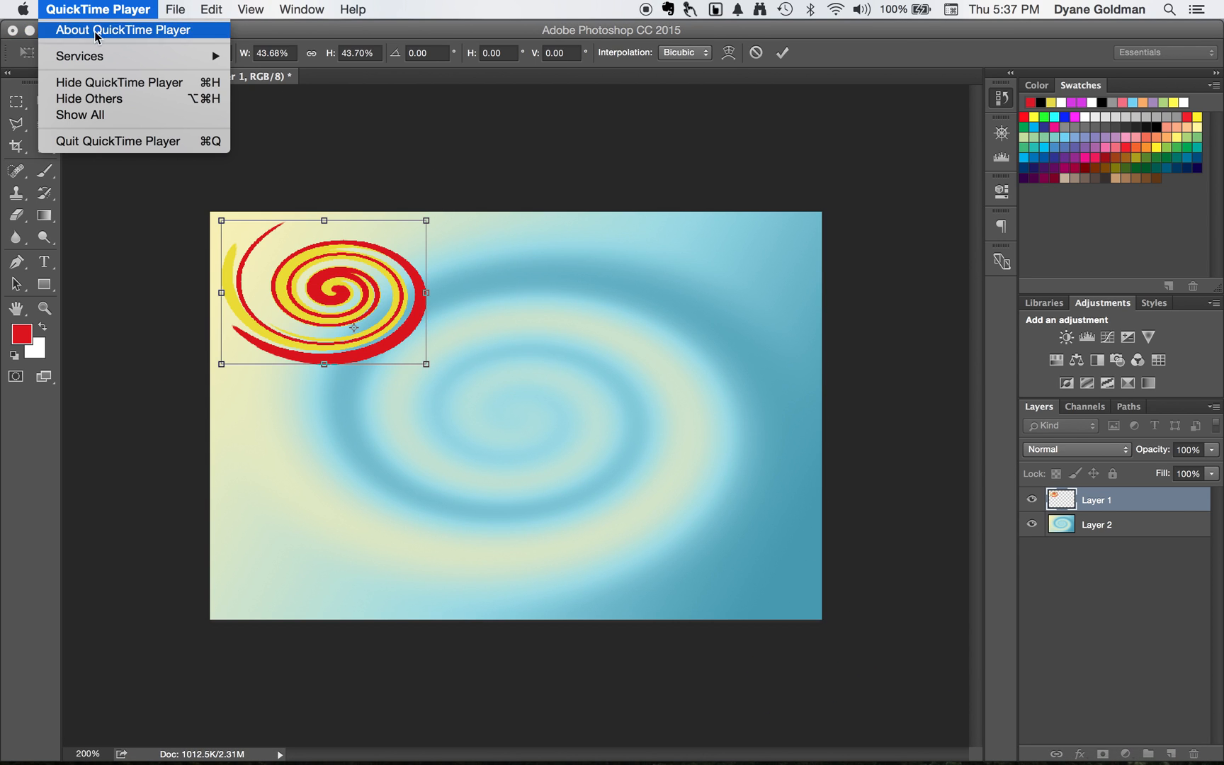
mouse_move(253, 19)
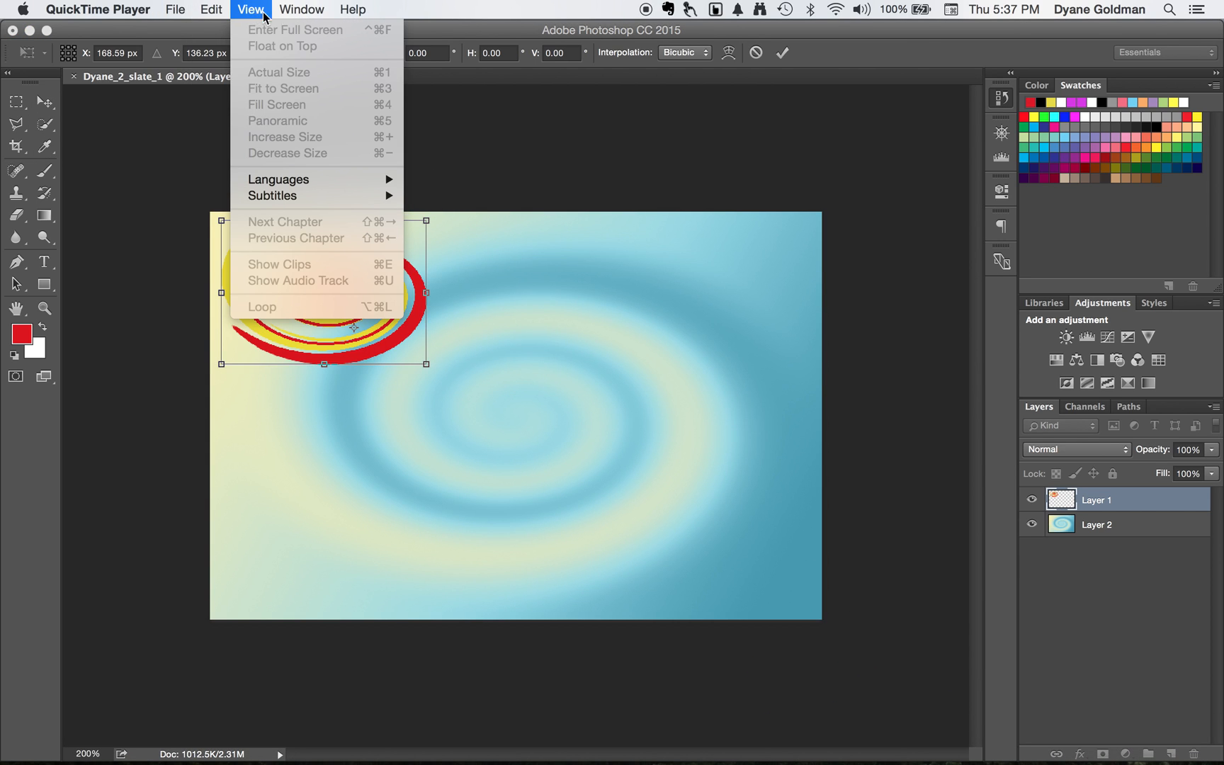
mouse_move(306, 20)
left_click(338, 74)
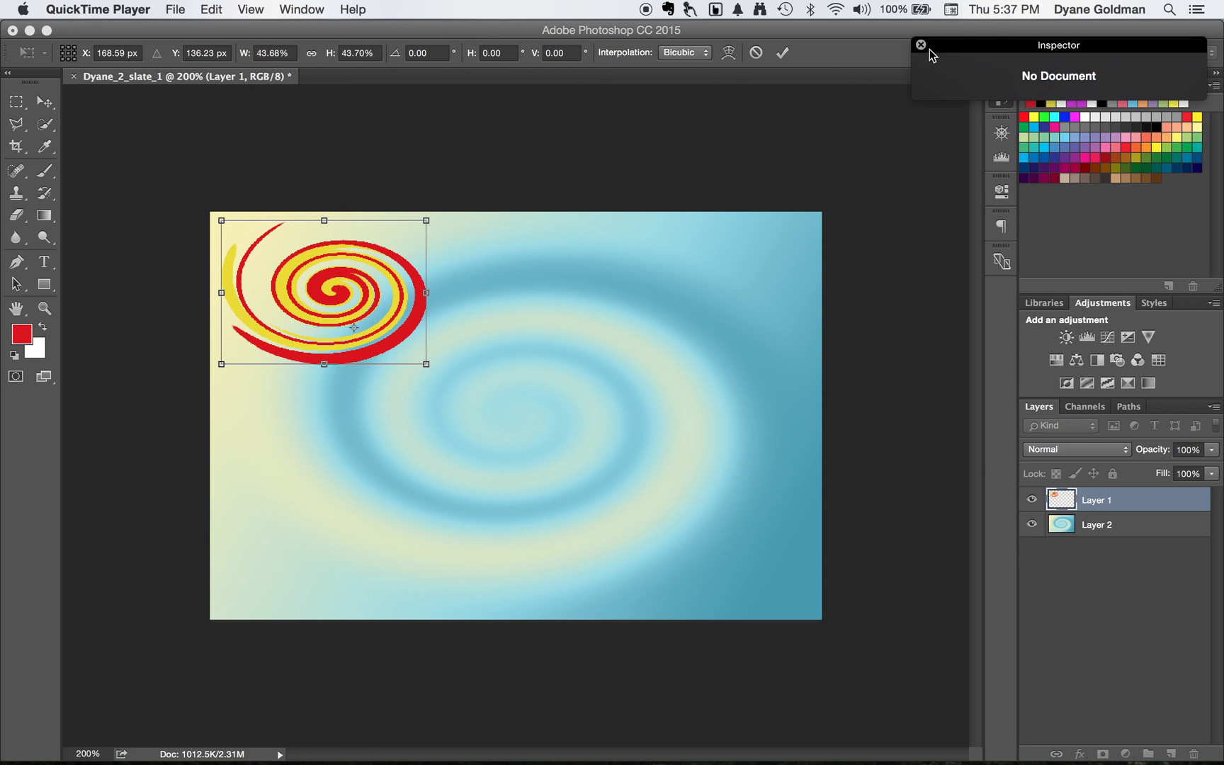
Check QuickTime Player's export progress window and close it
left_click(294, 7)
mouse_move(260, 6)
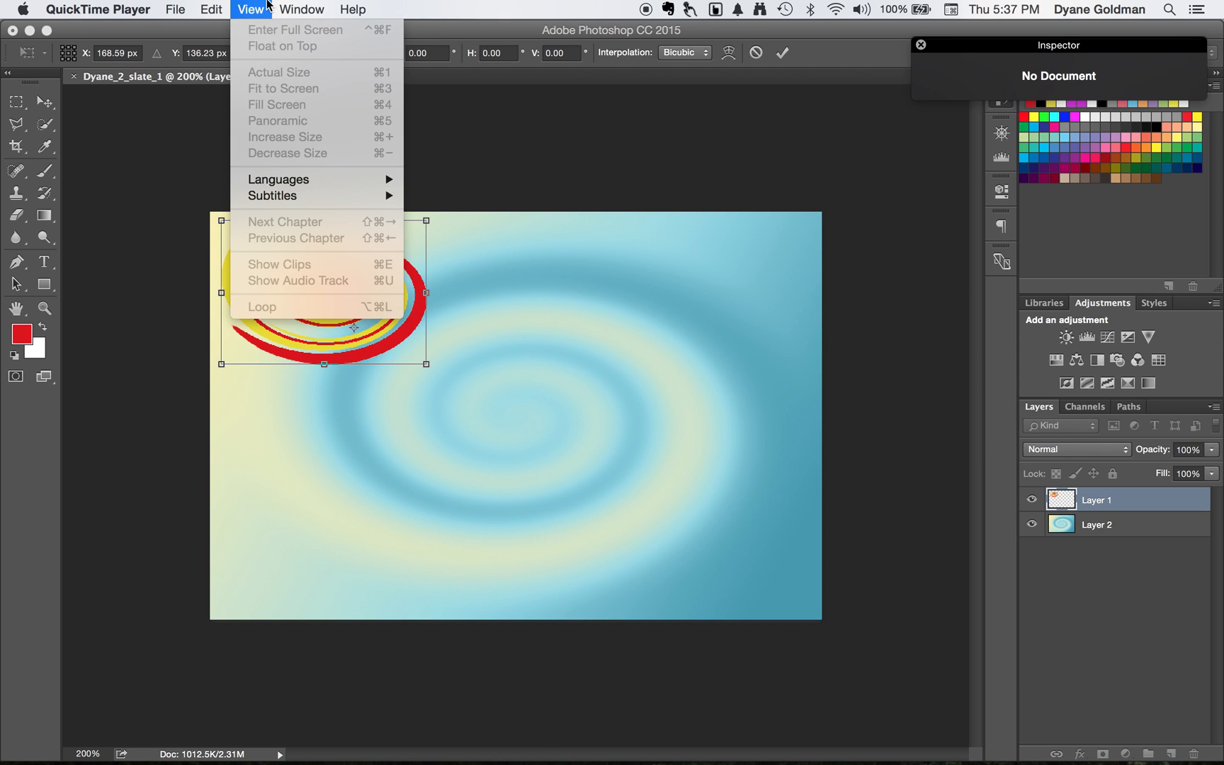
mouse_move(301, 8)
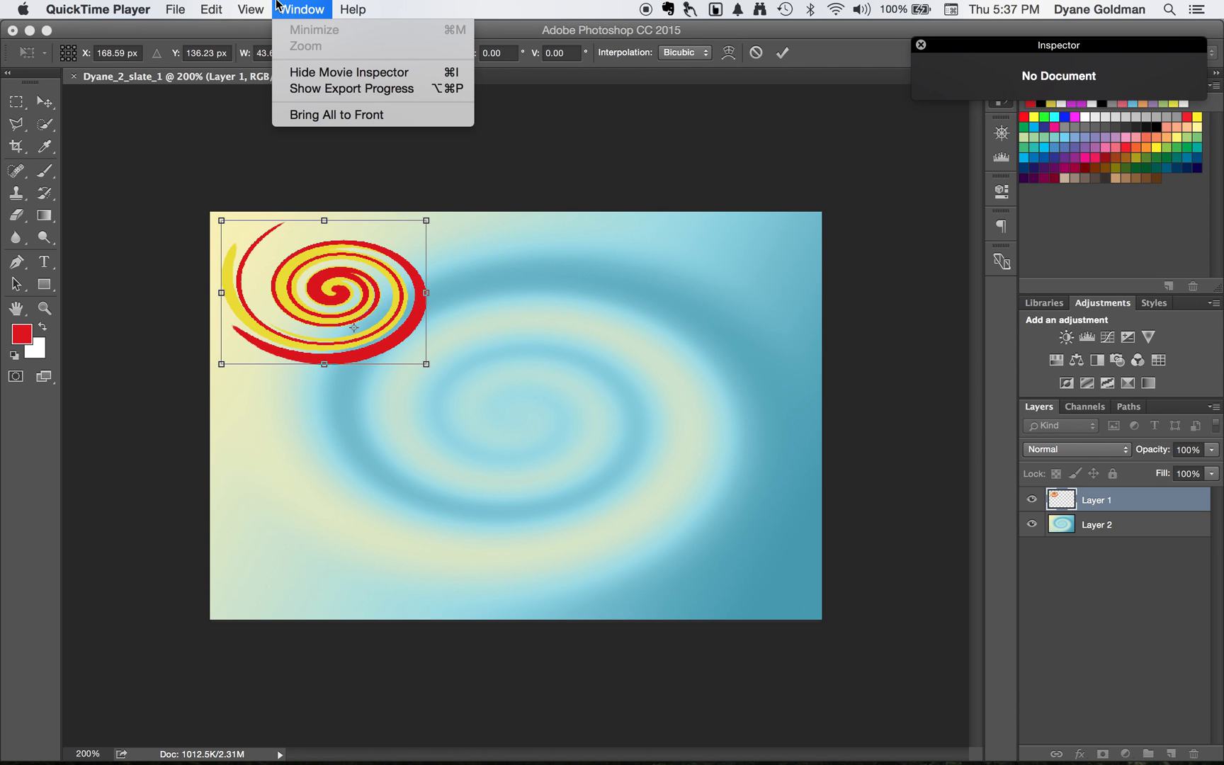
left_click(317, 95)
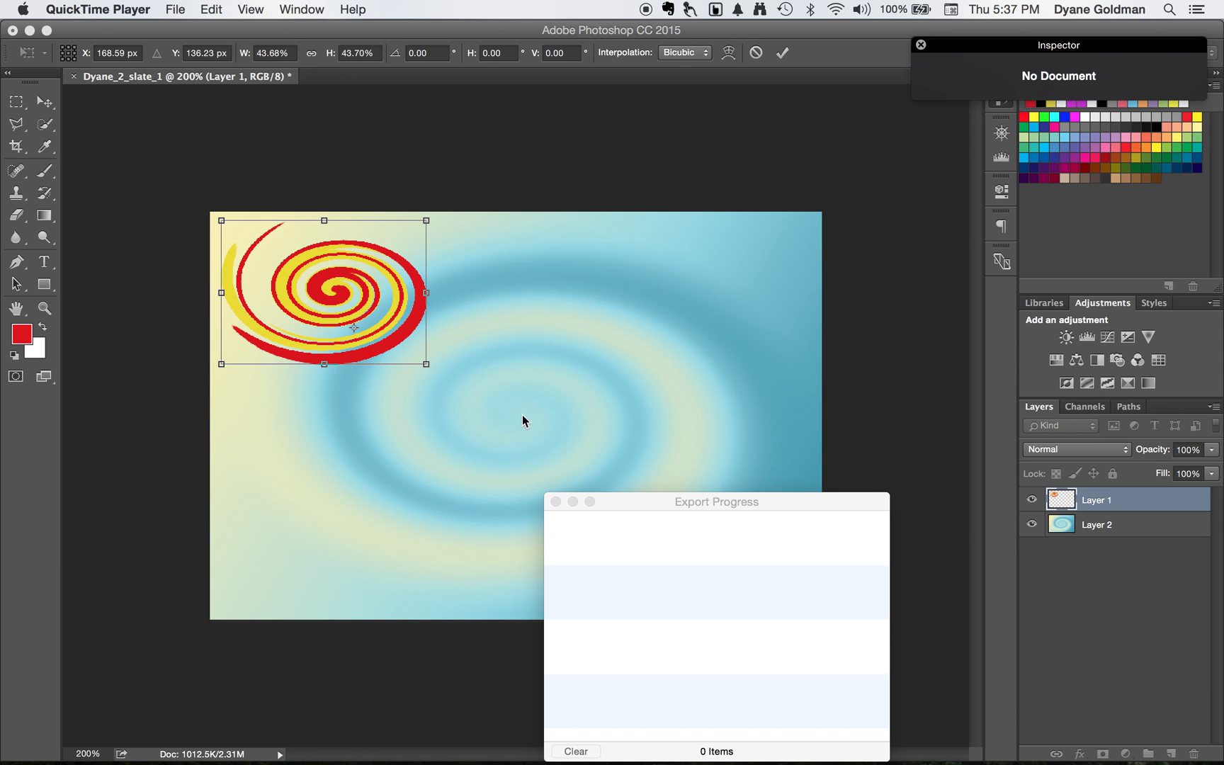
left_click(555, 502)
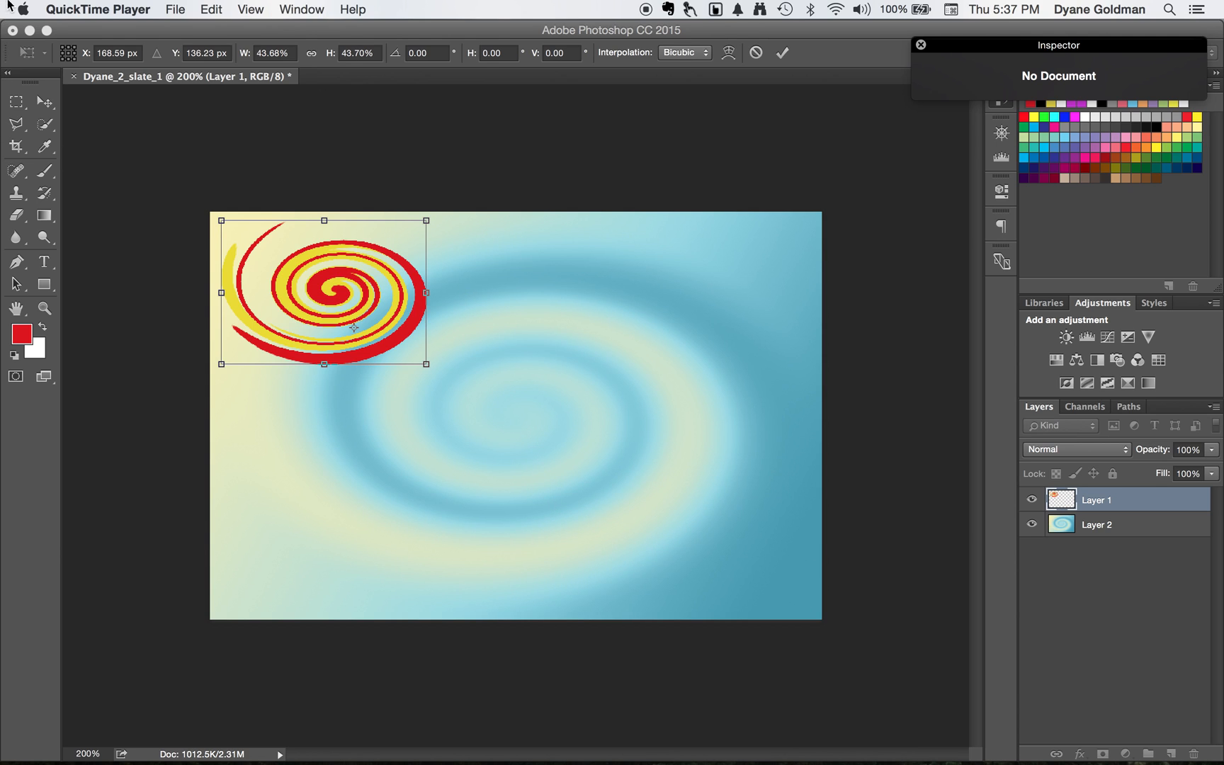
Quit QuickTime Player and name the unsaved screen recording "lesson one"
left_click(97, 8)
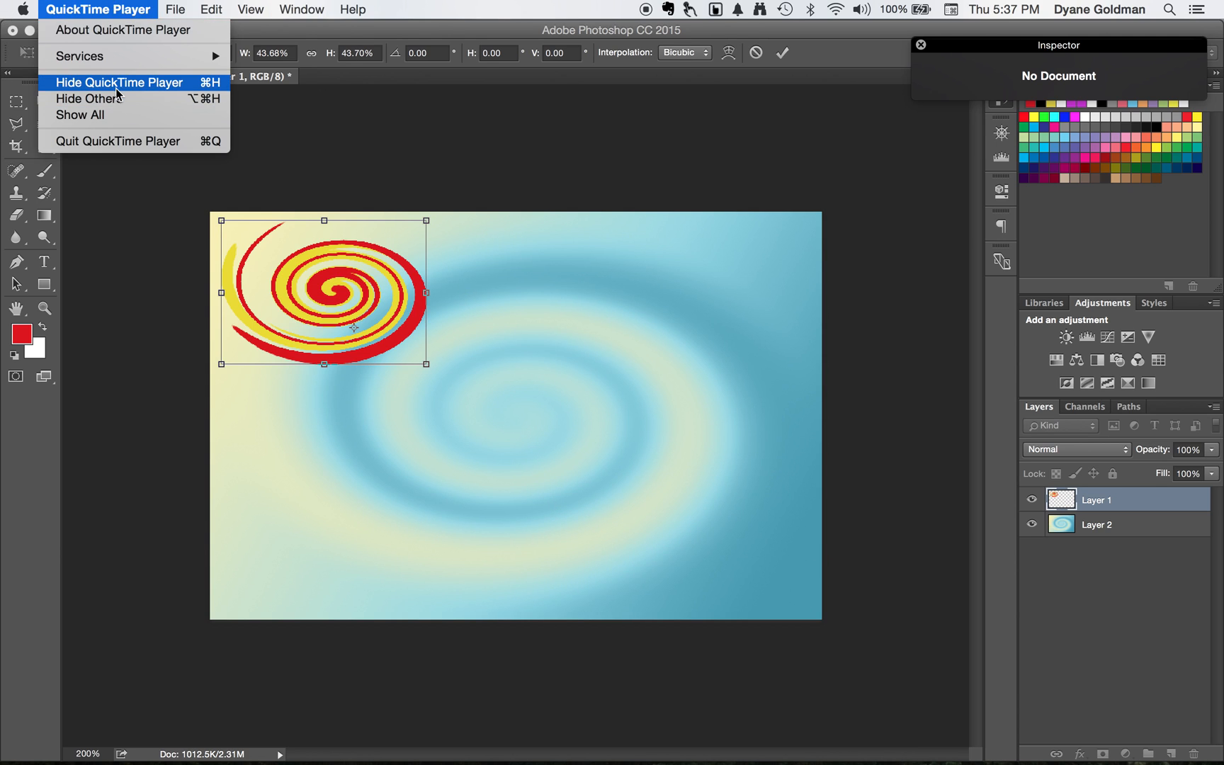
left_click(118, 141)
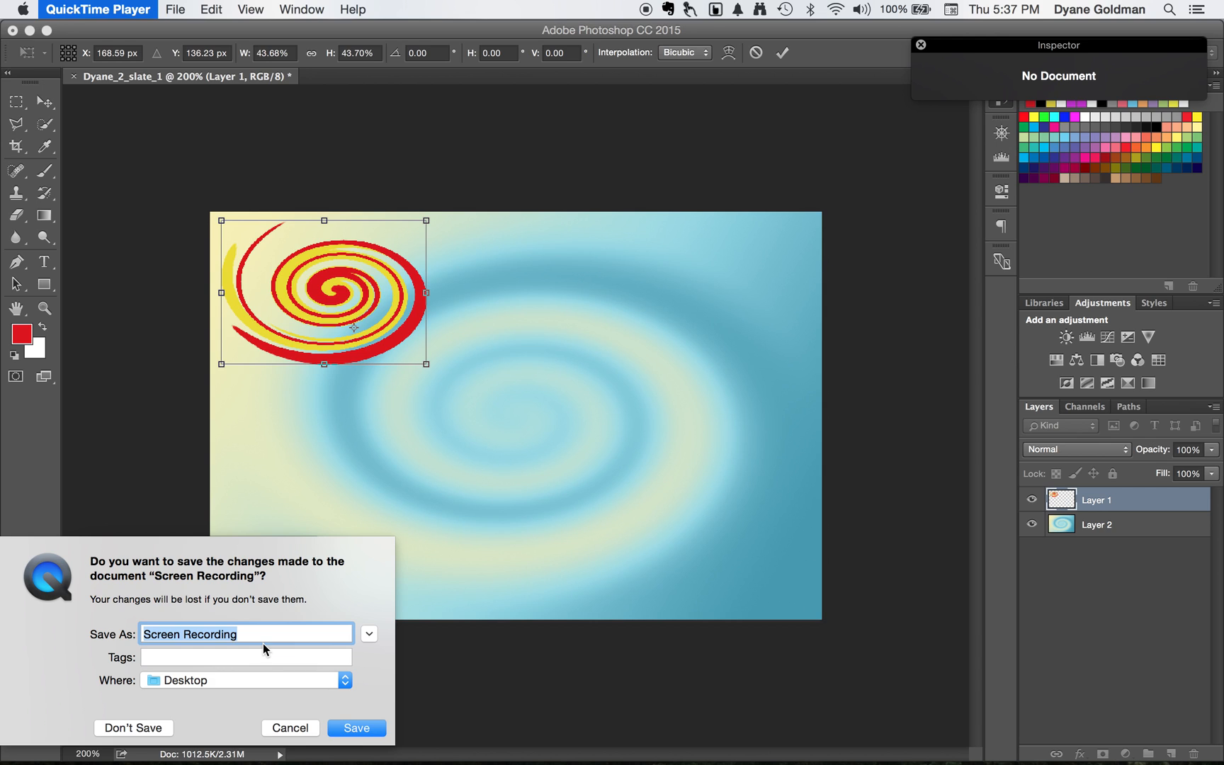
type("lesson one")
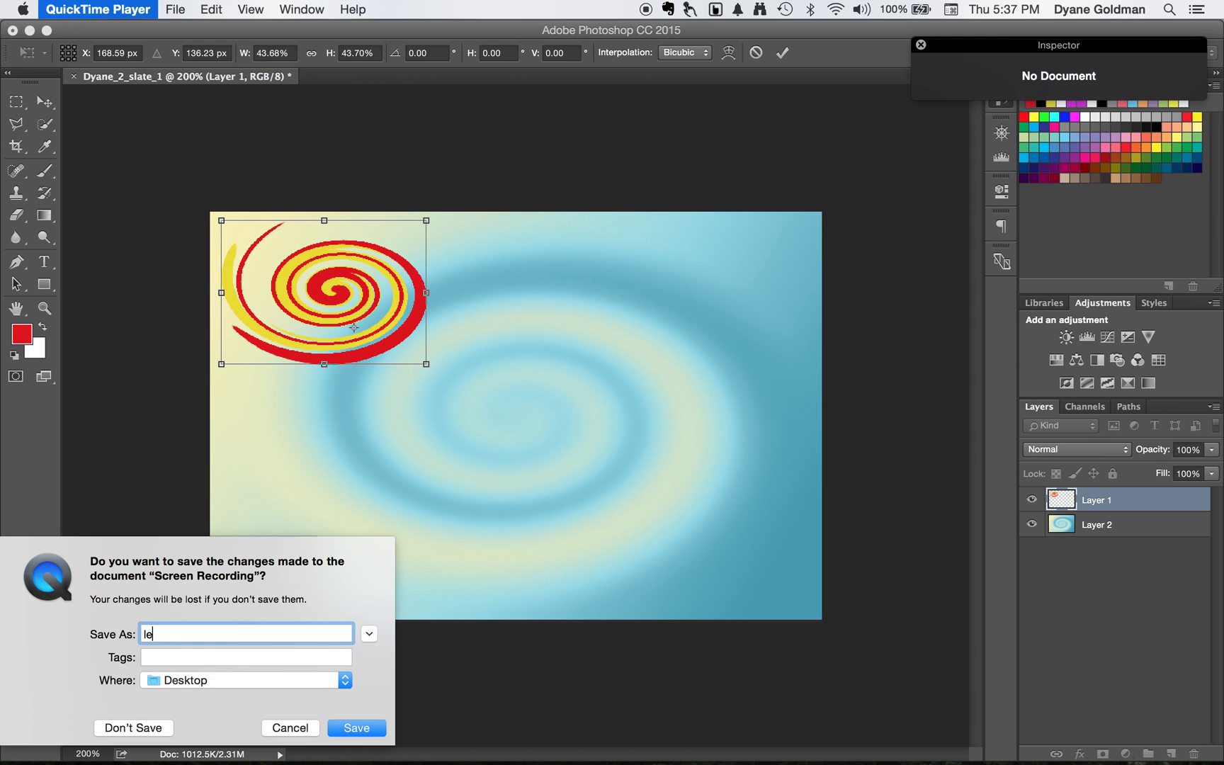